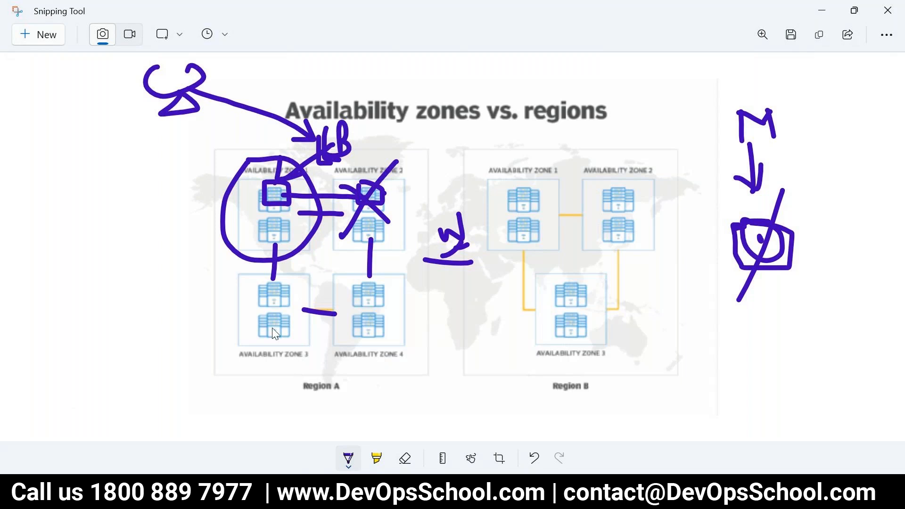
Step: Undo the recent pen annotations over the title and Region A, keeping the four connecting lines and the L-shaped stroke
{"action": "mouse_move", "coordinate": [477, 100]}
{"action": "left_mouse_down"}
{"action": "mouse_move", "coordinate": [293, 84]}
{"action": "mouse_move", "coordinate": [267, 120]}
{"action": "mouse_move", "coordinate": [389, 144]}
{"action": "mouse_move", "coordinate": [480, 108]}
{"action": "left_mouse_up"}
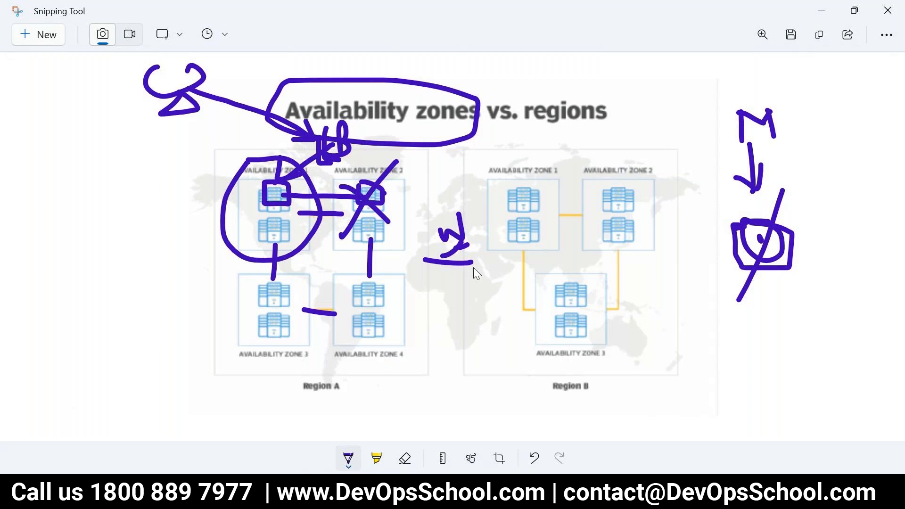
{"action": "key", "text": "ctrl+z"}
{"action": "key", "text": "ctrl+z"}
{"action": "key", "text": "ctrl+z"}
{"action": "key", "text": "ctrl+z"}
{"action": "key", "text": "ctrl+z"}
{"action": "key", "text": "ctrl+z"}
{"action": "key", "text": "ctrl+z"}
{"action": "key", "text": "ctrl+z"}
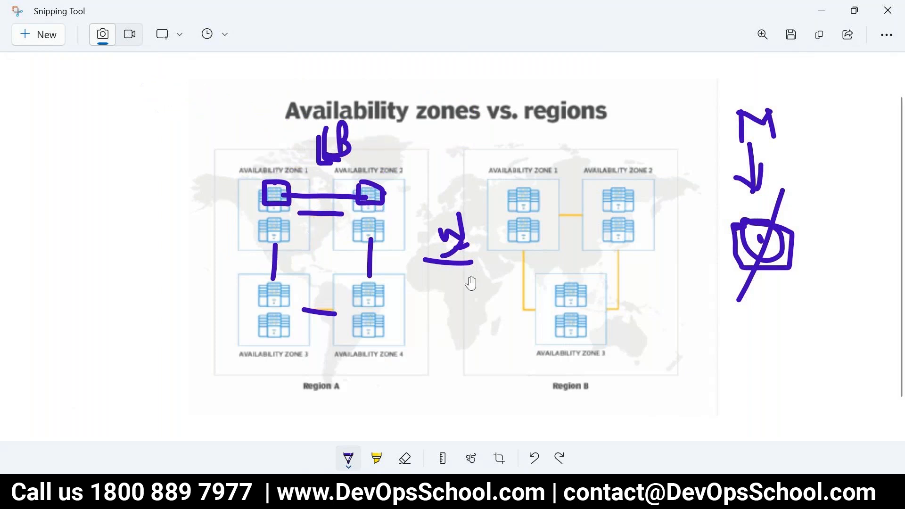
{"action": "key", "text": "ctrl+z"}
{"action": "key", "text": "ctrl+z"}
{"action": "key", "text": "ctrl+z"}
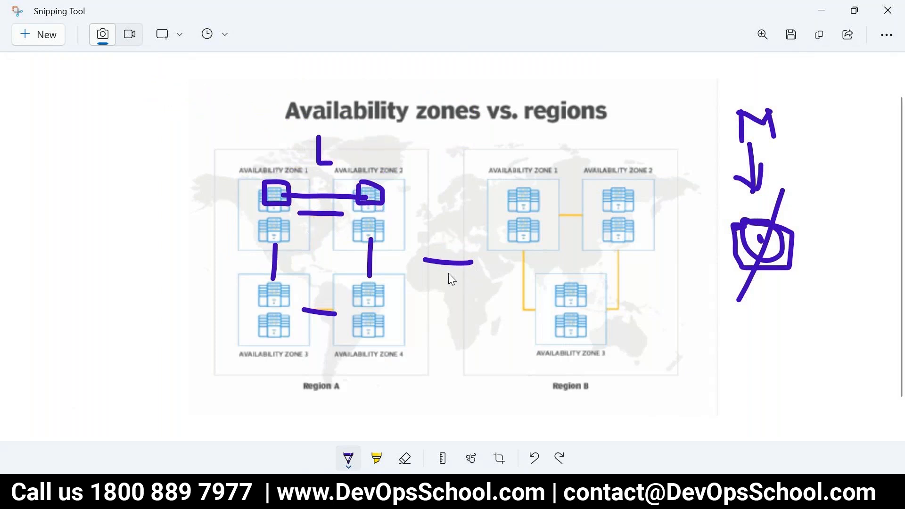
{"action": "key", "text": "ctrl+z"}
{"action": "key", "text": "ctrl+z"}
{"action": "key", "text": "ctrl+z"}
{"action": "key", "text": "ctrl+z"}
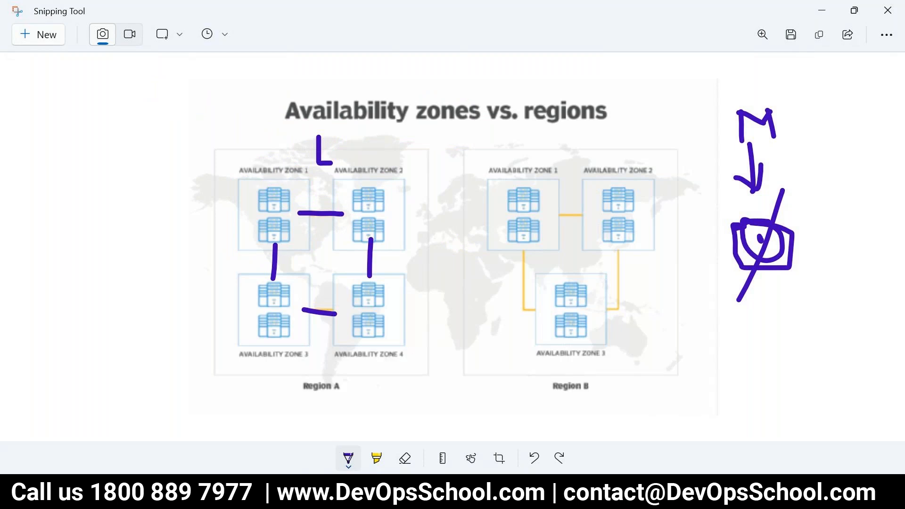
Step: Switch to the dsdsd.txt notes in Notepad and highlight "Amazon Web Service" and the Web Service list from IAAS to CAAS
{"action": "mouse_move", "coordinate": [686, 429]}
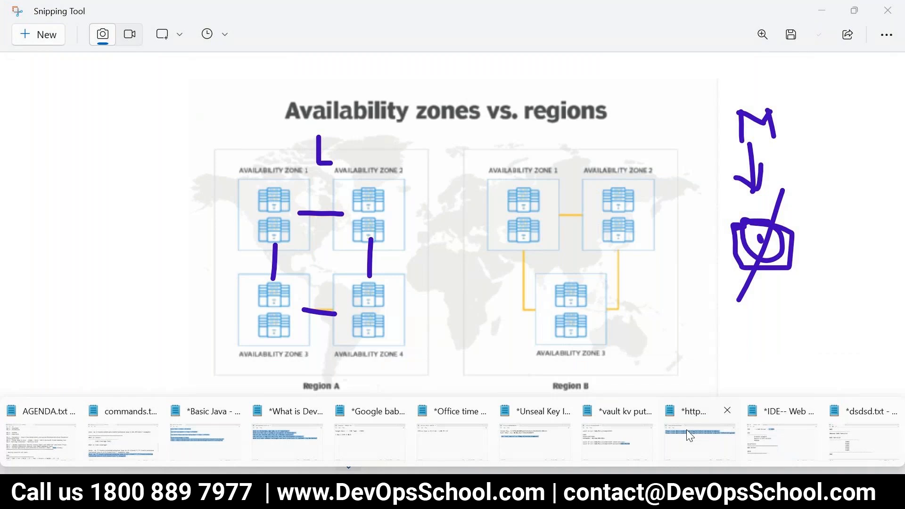
{"action": "left_click", "coordinate": [864, 439]}
{"action": "left_click_drag", "start_coordinate": [306, 128], "coordinate": [3, 123]}
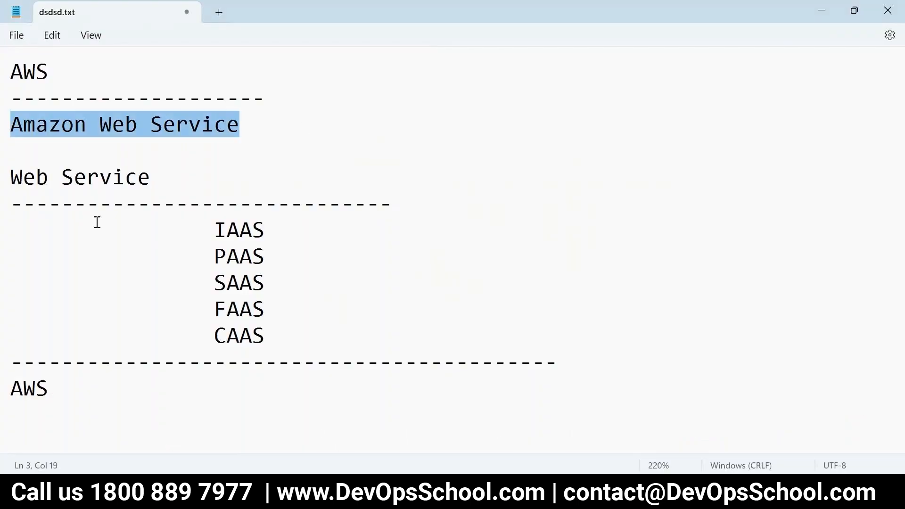
{"action": "left_click_drag", "start_coordinate": [23, 178], "coordinate": [292, 346]}
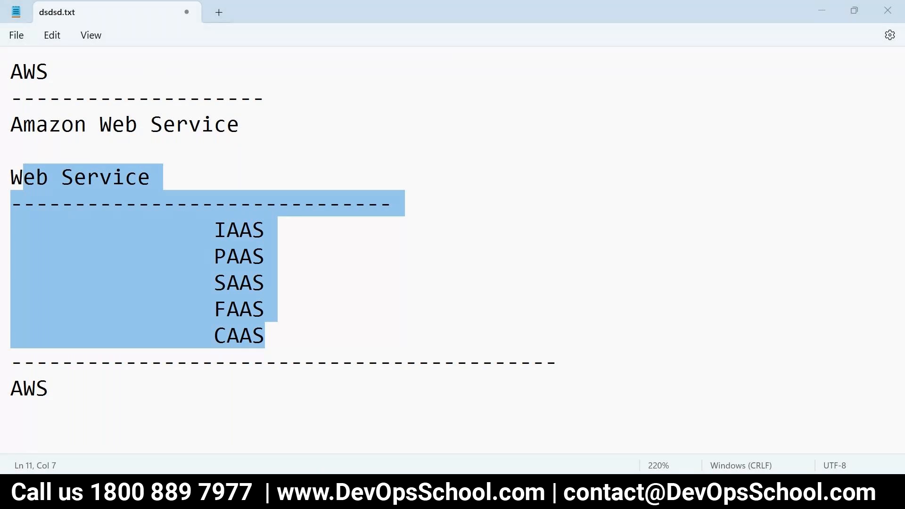
Step: Switch to Chrome and find the already open AWS Free Tier page among the open pages
{"action": "key", "text": "alt+Tab"}
{"action": "left_click", "coordinate": [664, 17]}
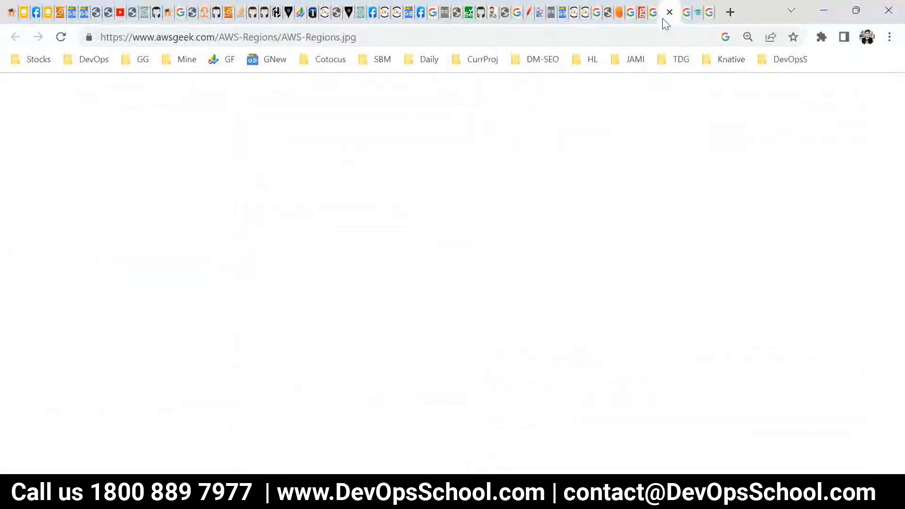
{"action": "left_click", "coordinate": [687, 17]}
{"action": "left_click", "coordinate": [664, 17]}
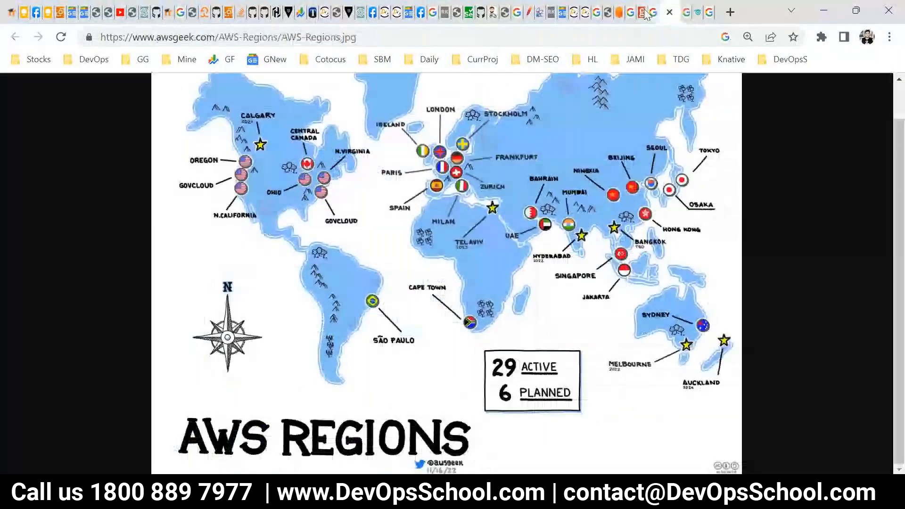
{"action": "left_click", "coordinate": [645, 17]}
{"action": "left_click", "coordinate": [631, 14]}
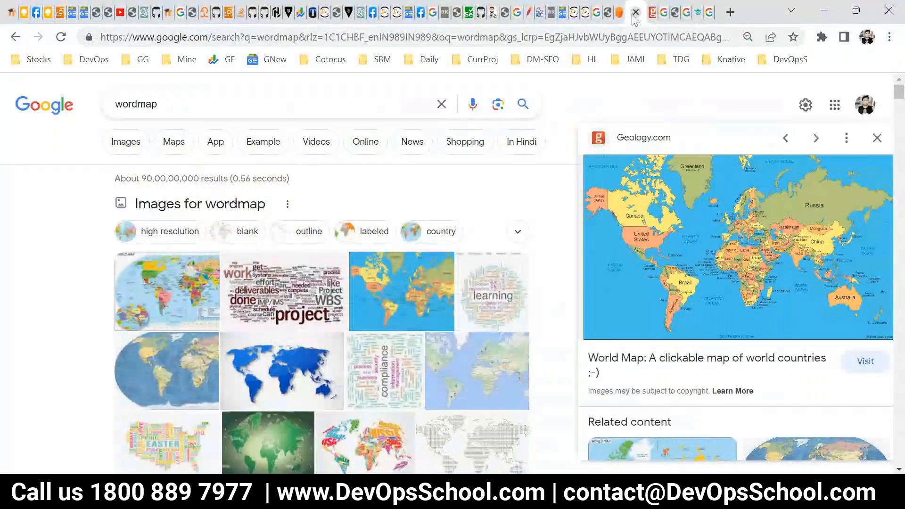
{"action": "left_click", "coordinate": [619, 15]}
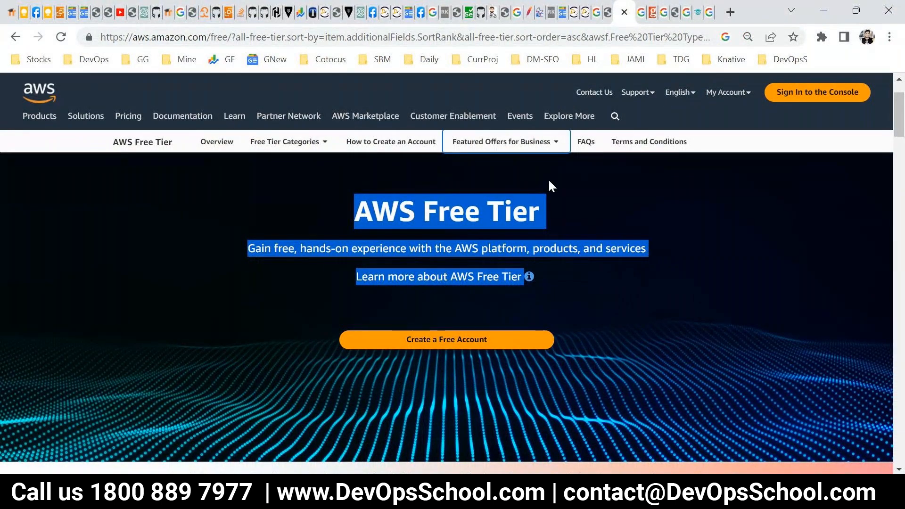
{"action": "key", "text": "alt+Tab"}
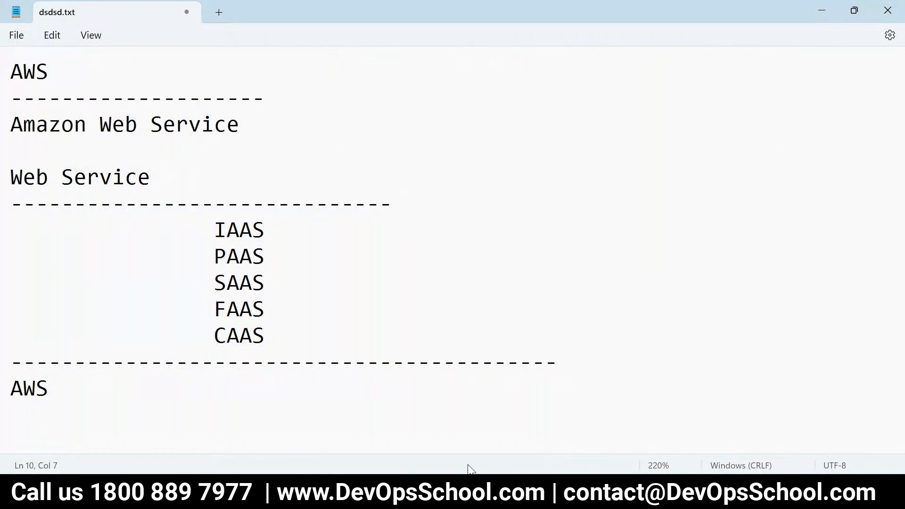
{"action": "mouse_move", "coordinate": [462, 497]}
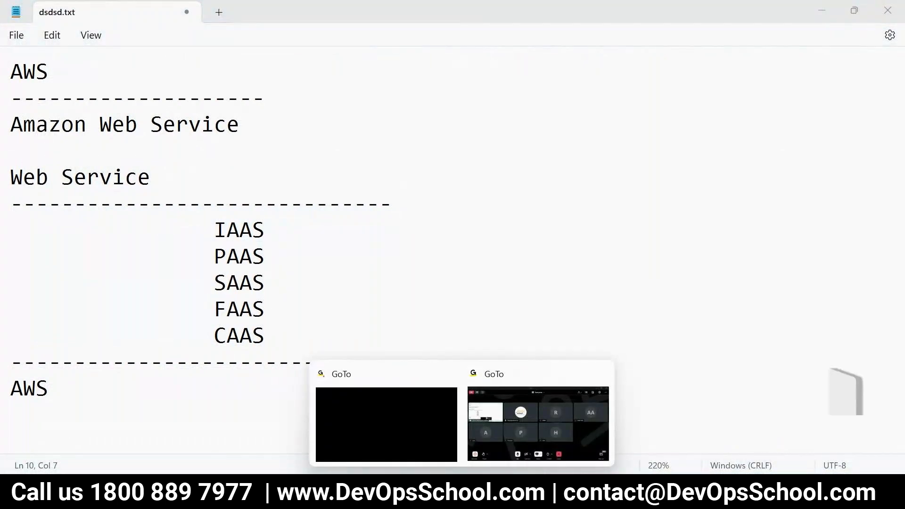
{"action": "left_click", "coordinate": [266, 283]}
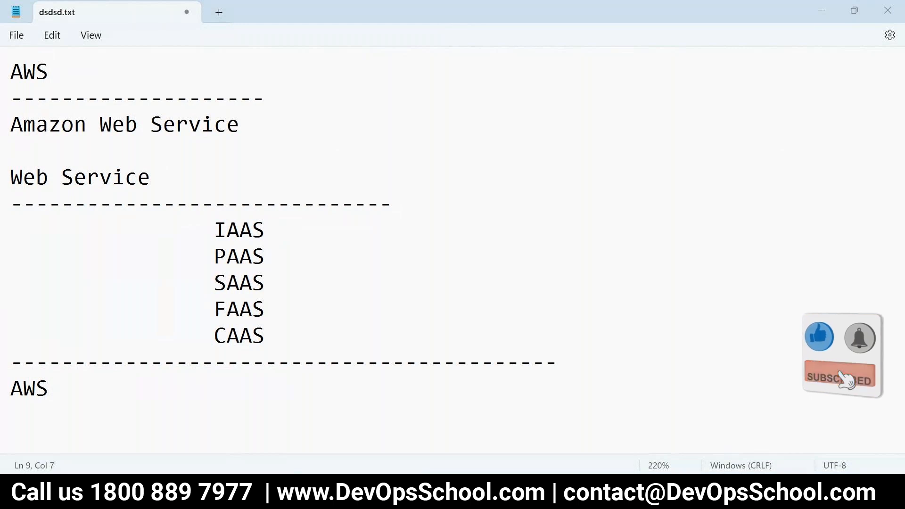
Step: Return to the AWS Free Tier page in Chrome and sign in to the console as root user with the prefilled e-mail and saved password
{"action": "left_click", "coordinate": [439, 497]}
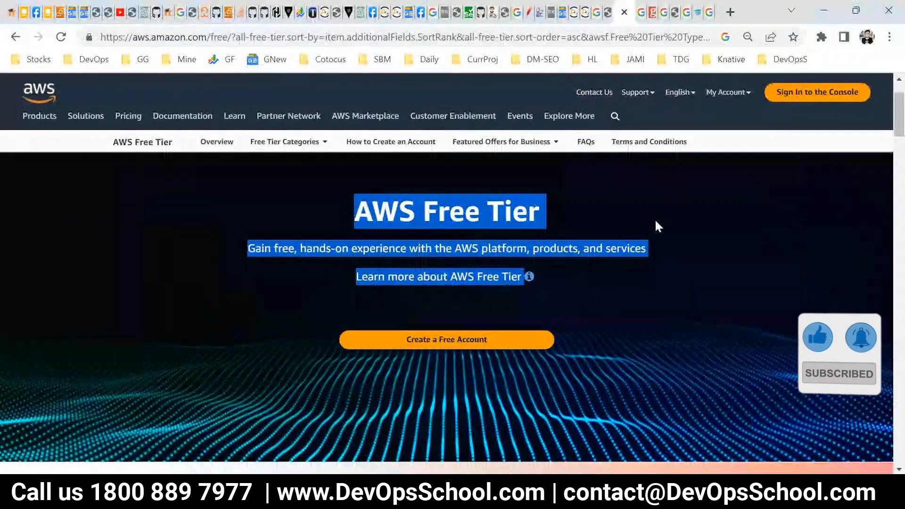
{"action": "left_click", "coordinate": [815, 99]}
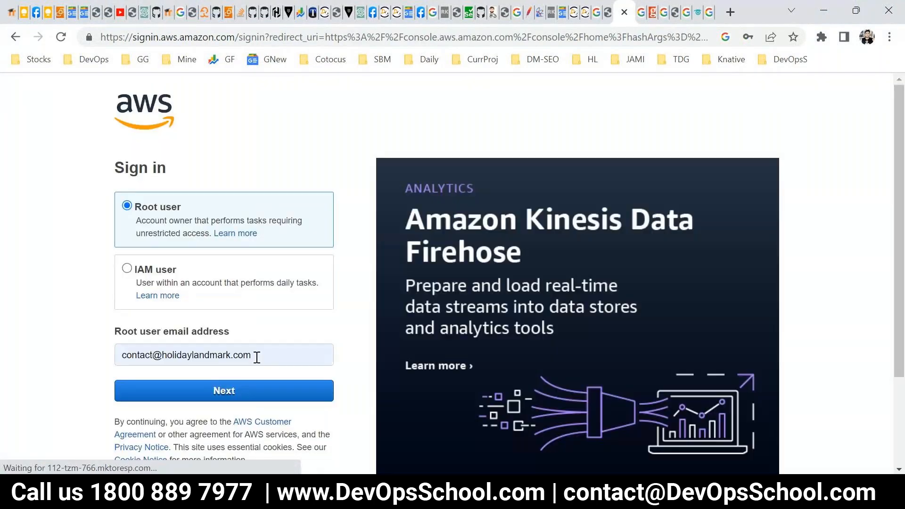
{"action": "left_click", "coordinate": [238, 391]}
{"action": "left_click", "coordinate": [241, 243]}
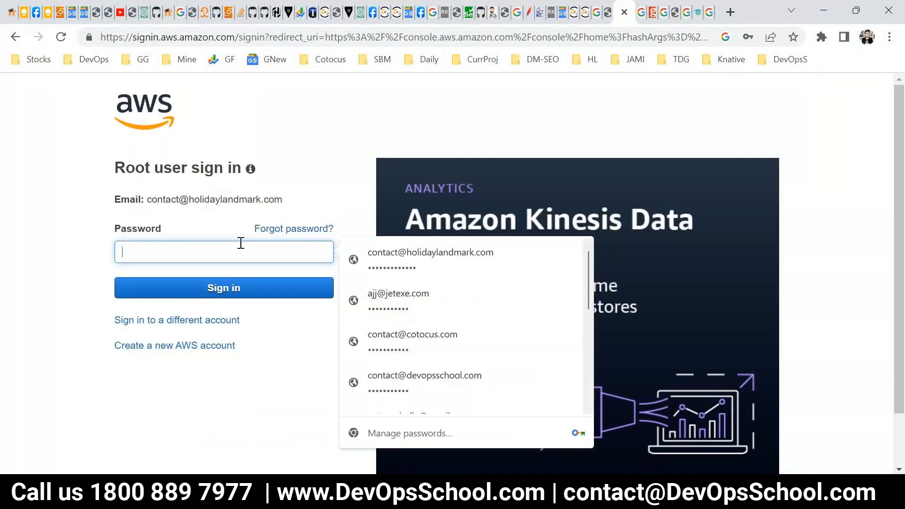
{"action": "left_click", "coordinate": [377, 256]}
{"action": "left_click", "coordinate": [262, 289]}
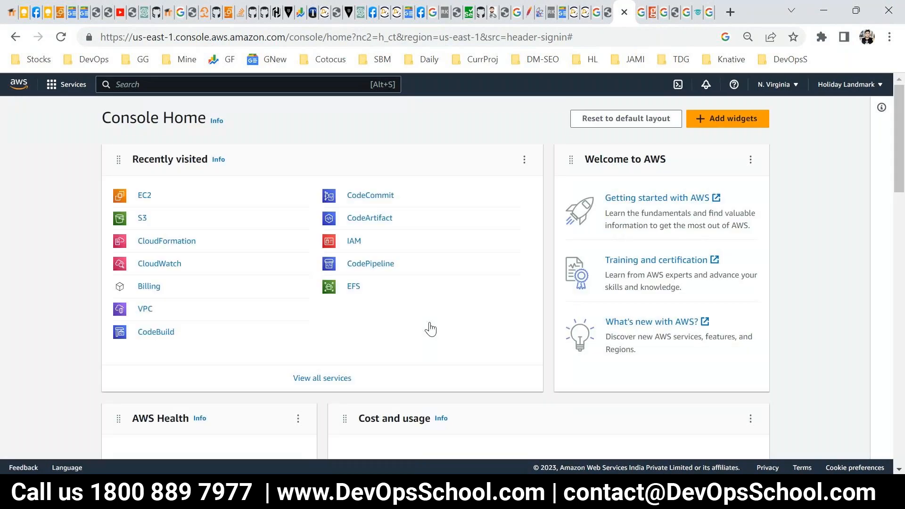
Step: List the running EC2 instances and stop the newrelic instance
{"action": "left_click", "coordinate": [144, 196]}
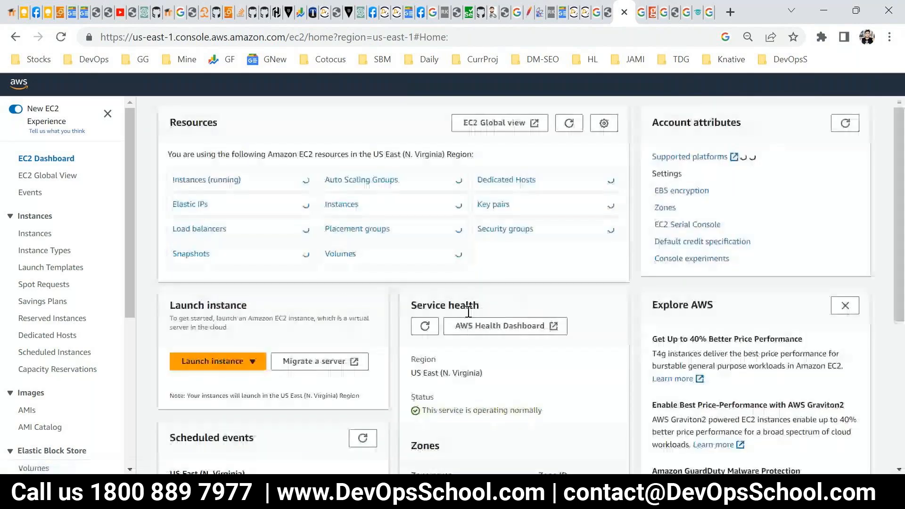
{"action": "left_click", "coordinate": [214, 182]}
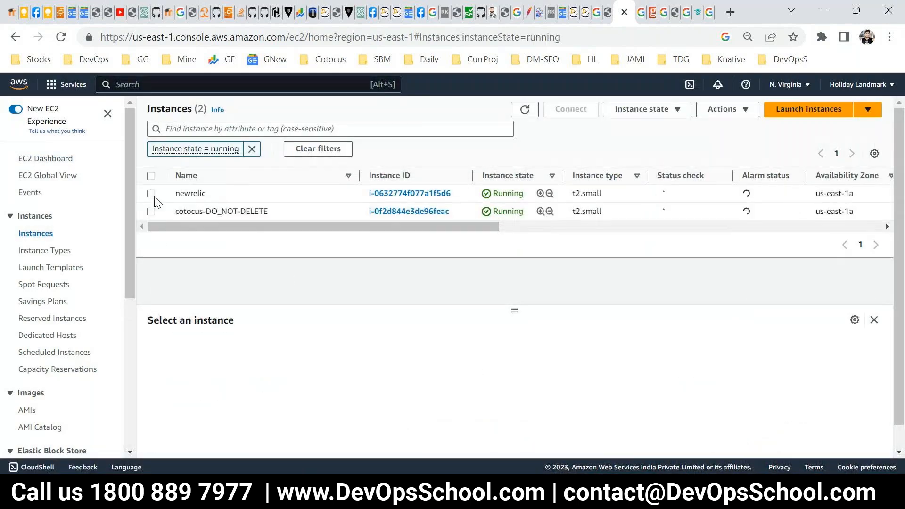
{"action": "left_click", "coordinate": [151, 194]}
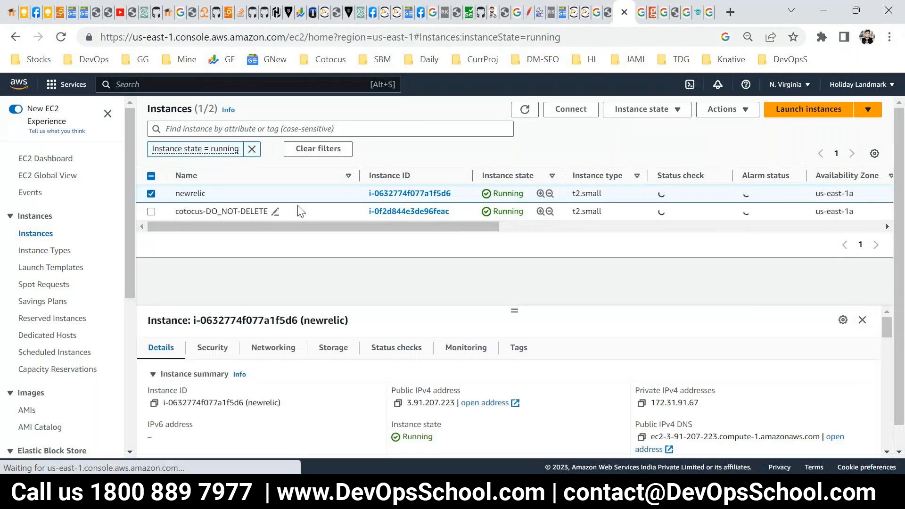
{"action": "left_click", "coordinate": [628, 117]}
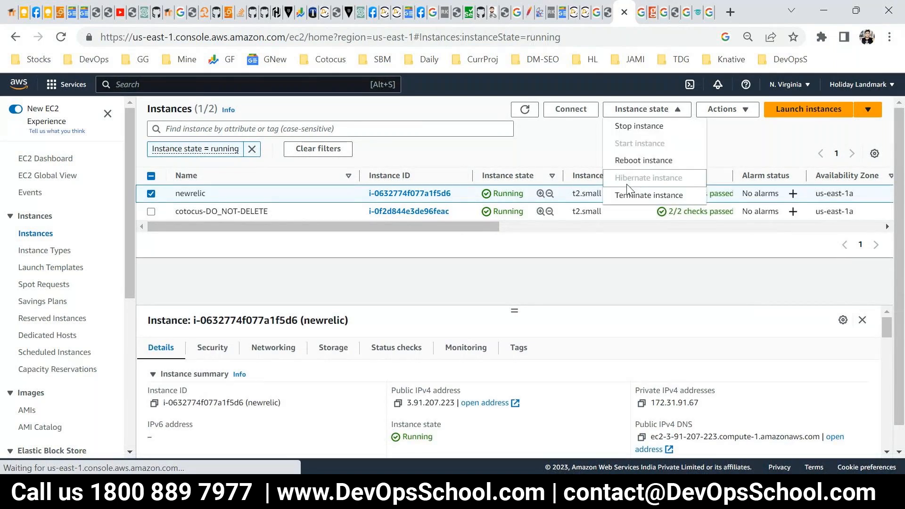
{"action": "left_click", "coordinate": [632, 127]}
{"action": "left_click", "coordinate": [658, 327]}
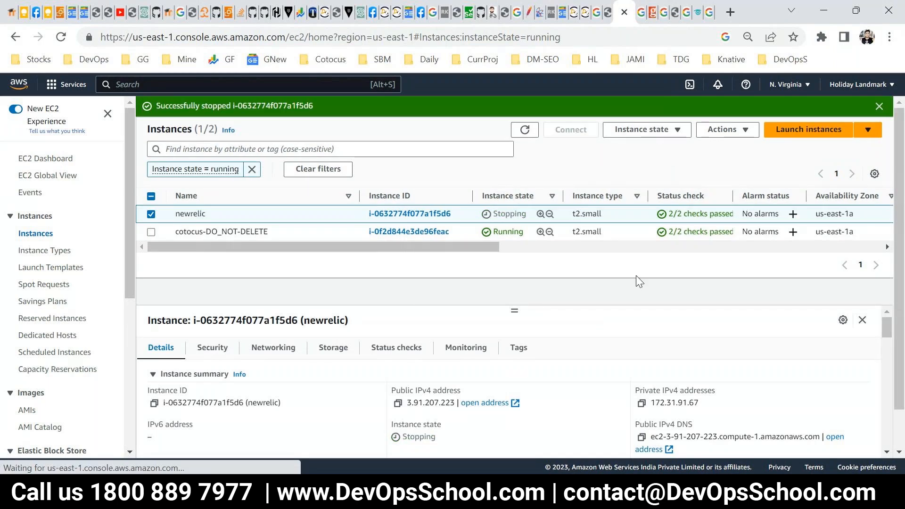
Step: Look through the open pages for the full-size Hazelcast image comparing On Premise, IaaS, PaaS and SaaS
{"action": "left_click", "coordinate": [641, 12]}
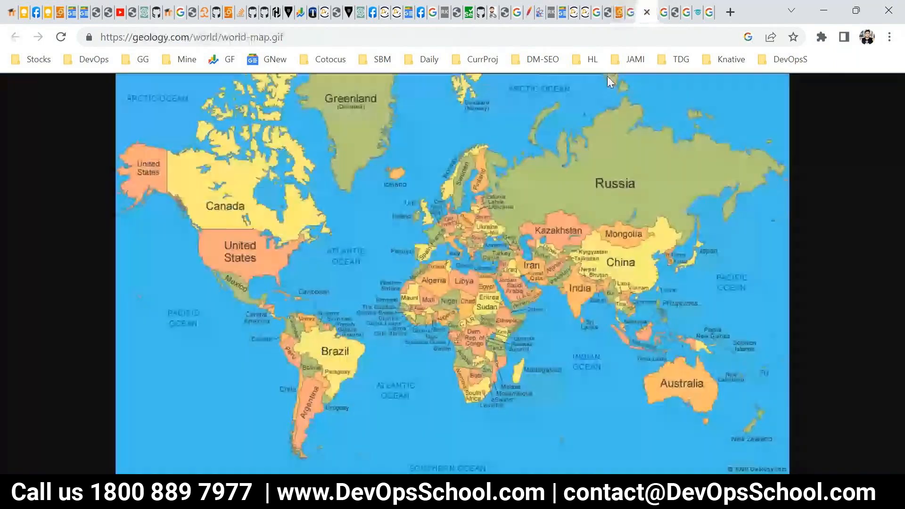
{"action": "left_click", "coordinate": [621, 19]}
{"action": "left_click", "coordinate": [641, 18]}
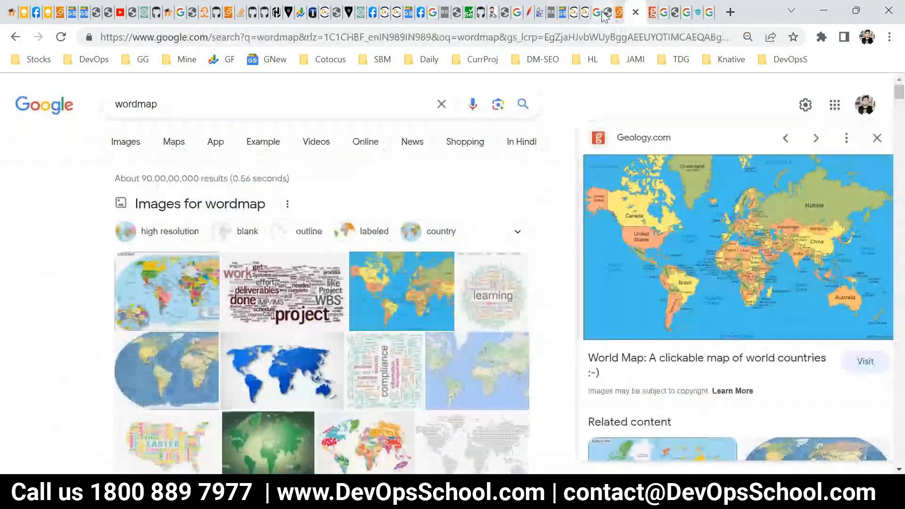
{"action": "left_click", "coordinate": [605, 16]}
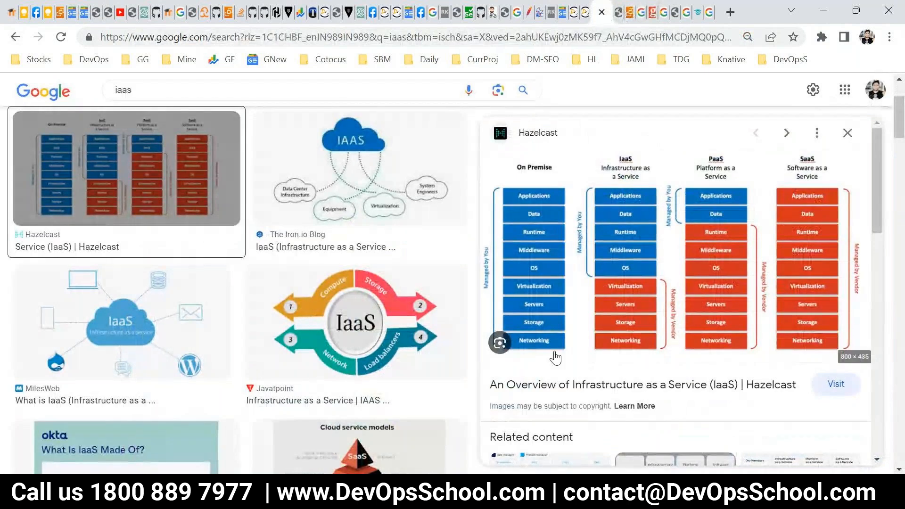
{"action": "left_click", "coordinate": [620, 17]}
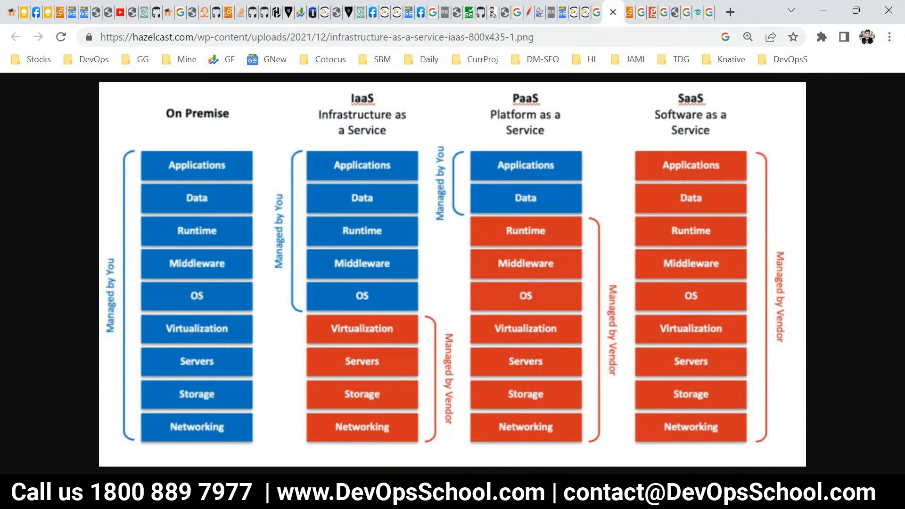
Step: Switch to the dsdsd.txt notes in Notepad and add the heading "IAAS" below the last AWS line
{"action": "left_click", "coordinate": [477, 493]}
{"action": "left_click", "coordinate": [849, 441]}
{"action": "type", "text": "IAAS"}
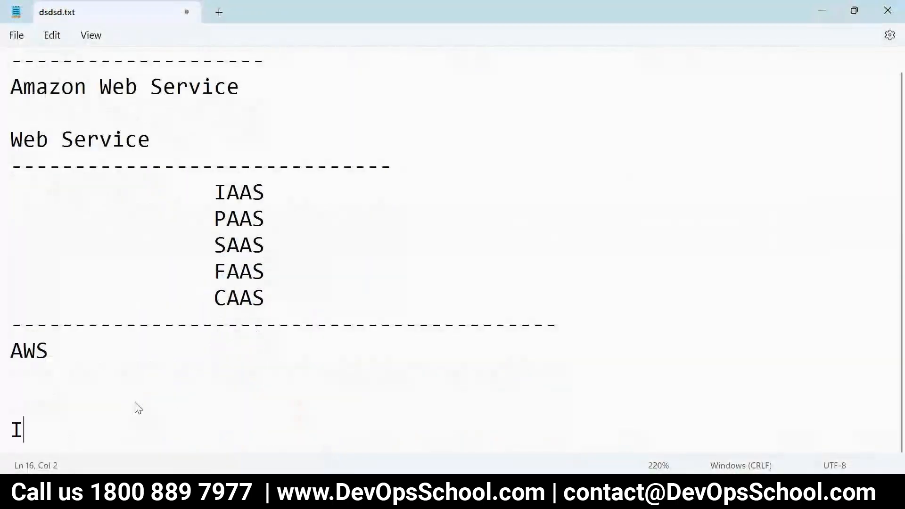
{"action": "key", "text": "Return"}
Step: Add the indented item "COMPUTE - CPU + RAM" under the new IAAS heading
{"action": "key", "text": "Tab"}
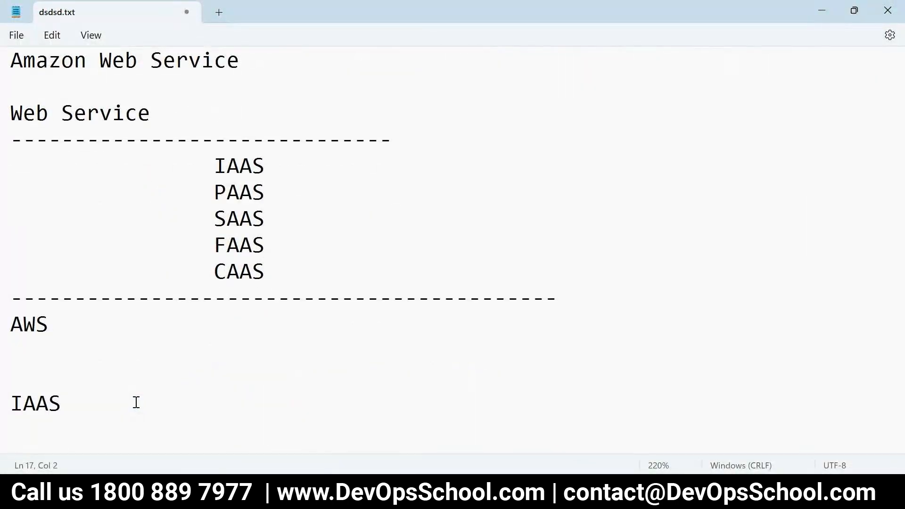
{"action": "type", "text": "COMPUTER"}
{"action": "key", "text": "BackSpace"}
{"action": "key", "text": "BackSpace"}
{"action": "type", "text": "-  CPU +"}
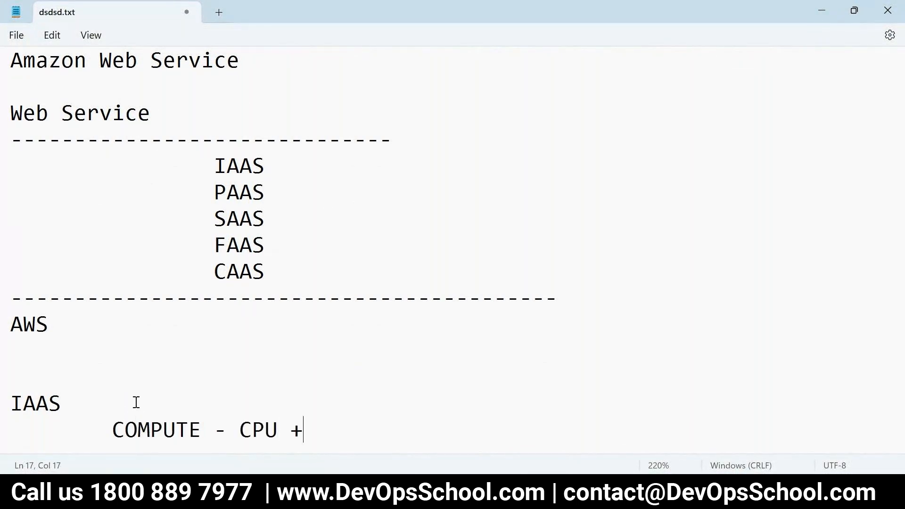
{"action": "type", "text": " RAM"}
Step: Add the indented items "Storage" and "NEtworking" on separate lines below the COMPUTE item
{"action": "key", "text": "Return"}
{"action": "key", "text": "Tab"}
{"action": "type", "text": "S"}
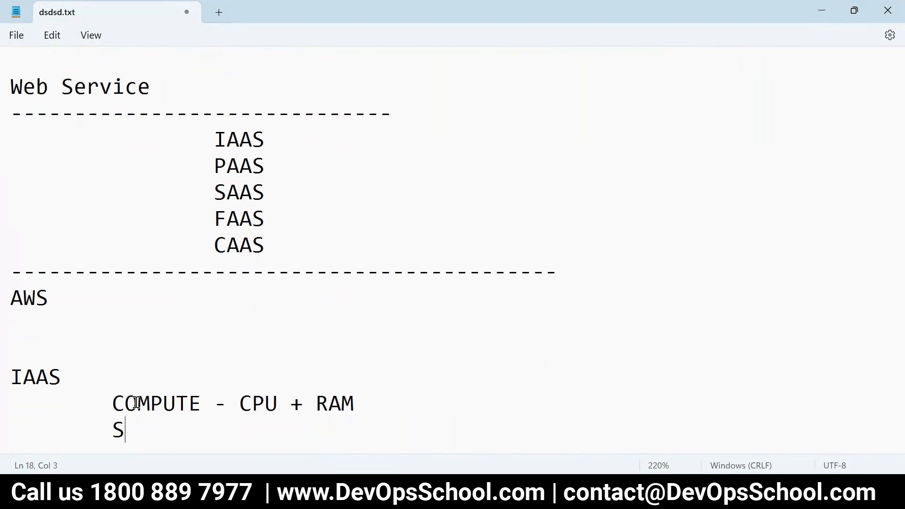
{"action": "type", "text": "toreag"}
{"action": "key", "text": "BackSpace"}
{"action": "key", "text": "BackSpace"}
{"action": "key", "text": "BackSpace"}
{"action": "type", "text": "age"}
{"action": "key", "text": "Return"}
{"action": "key", "text": "Tab"}
{"action": "type", "text": "NEtworking"}
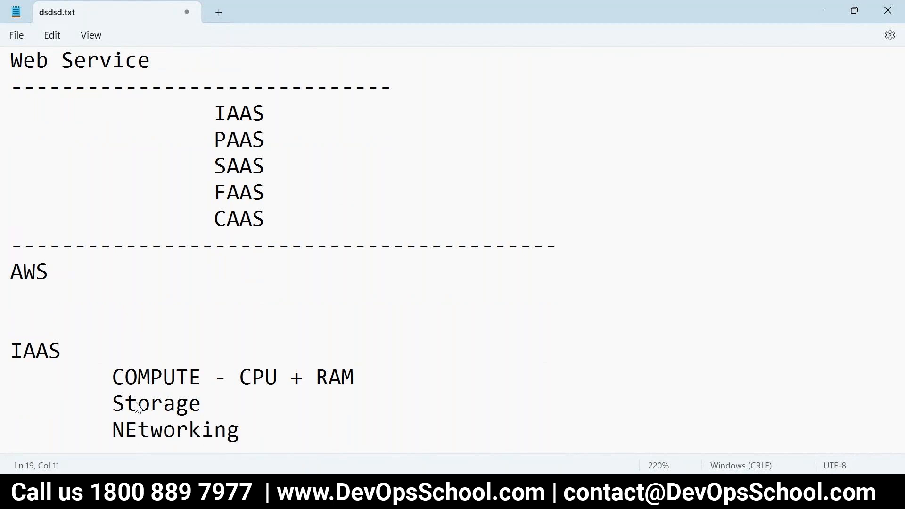
Step: Add the indented items "DB'" and "Security" on separate lines at the end of the IAAS list
{"action": "key", "text": "Return"}
{"action": "key", "text": "Tab"}
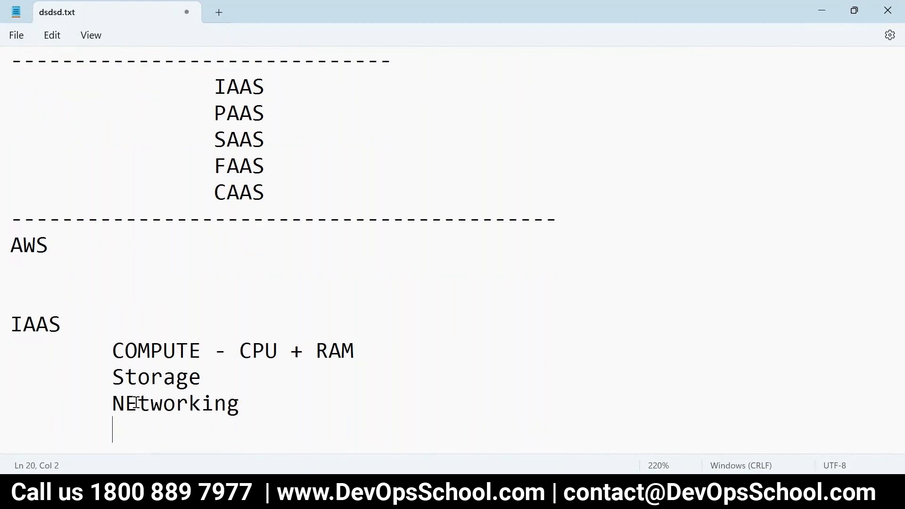
{"action": "type", "text": "DB'"}
{"action": "key", "text": "Return"}
{"action": "key", "text": "Tab"}
{"action": "type", "text": "S"}
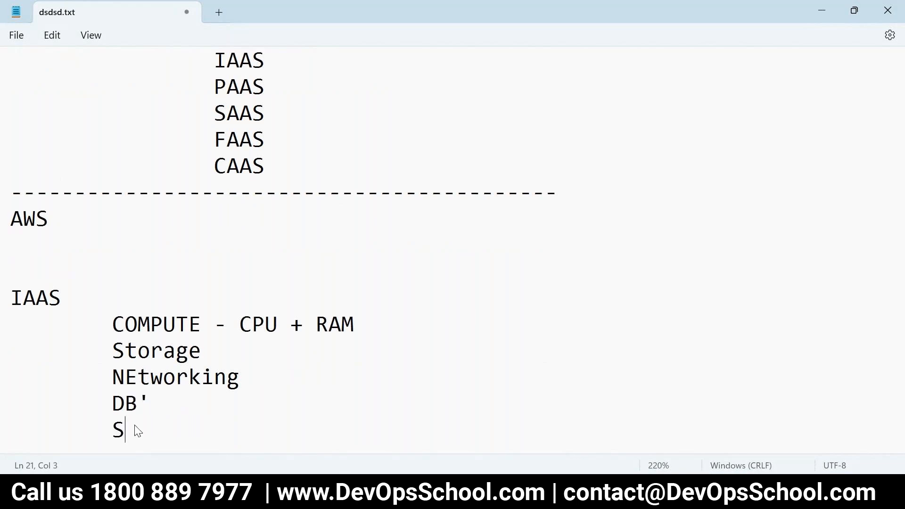
{"action": "type", "text": "ecurityt"}
{"action": "key", "text": "BackSpace"}
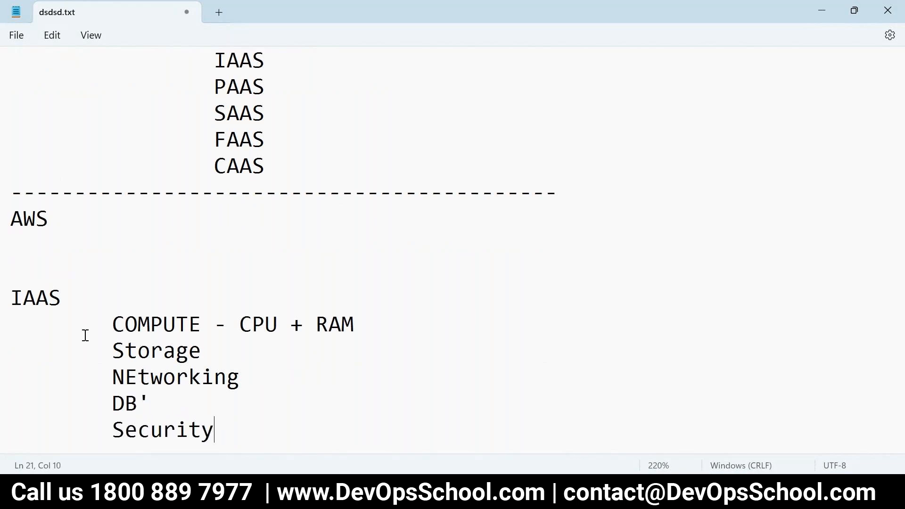
Step: Highlight the items under the IAAS heading and check them against the IaaS service model diagram in Chrome
{"action": "left_click_drag", "start_coordinate": [104, 329], "coordinate": [224, 418]}
{"action": "left_click", "coordinate": [250, 413]}
{"action": "left_click_drag", "start_coordinate": [254, 379], "coordinate": [83, 323]}
{"action": "left_click_drag", "start_coordinate": [236, 441], "coordinate": [105, 426]}
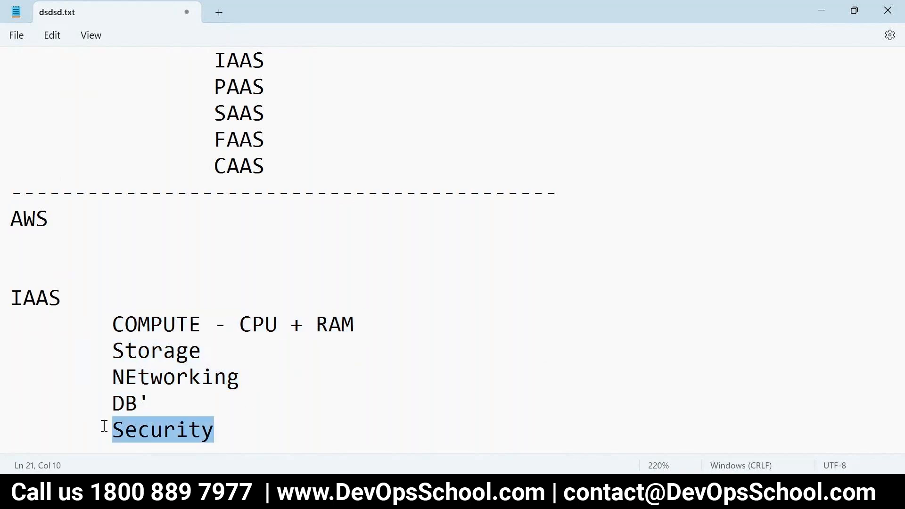
{"action": "key", "text": "alt+Tab"}
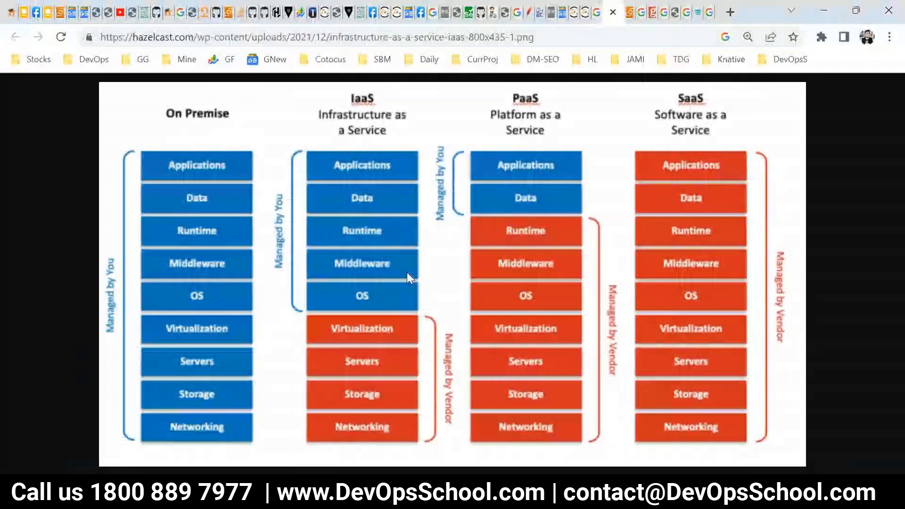
{"action": "key", "text": "alt+Tab"}
Step: Delete the DB' line between NEtworking and Security in the IAAS list
{"action": "left_click_drag", "start_coordinate": [156, 405], "coordinate": [3, 403]}
{"action": "key", "text": "BackSpace"}
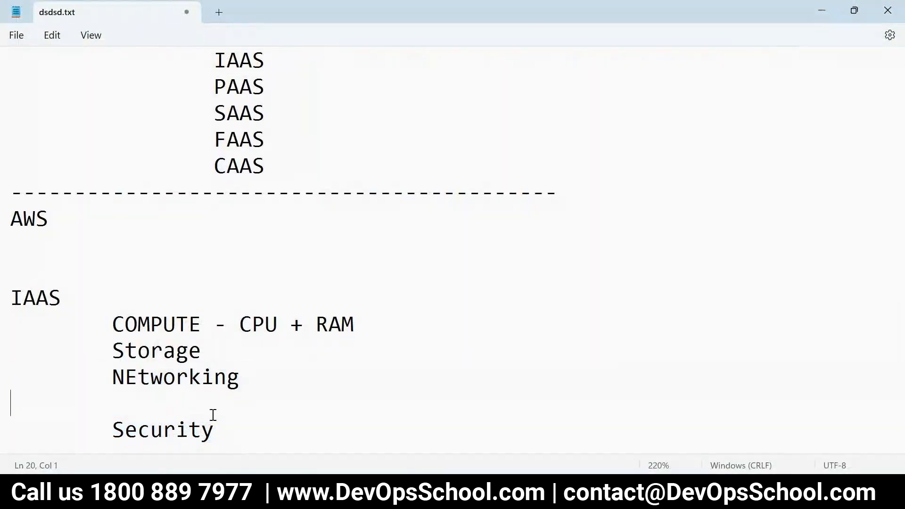
{"action": "key", "text": "Delete"}
Step: Add the indented item "DB'" below Security, separated from it by a blank line
{"action": "left_click", "coordinate": [209, 413]}
{"action": "key", "text": "Return"}
{"action": "key", "text": "Return"}
{"action": "key", "text": "Tab"}
{"action": "key", "text": "Tab"}
{"action": "type", "text": "DB'"}
Step: Align the DB' item with the other IAAS entries and remove its trailing apostrophe
{"action": "left_click", "coordinate": [215, 432]}
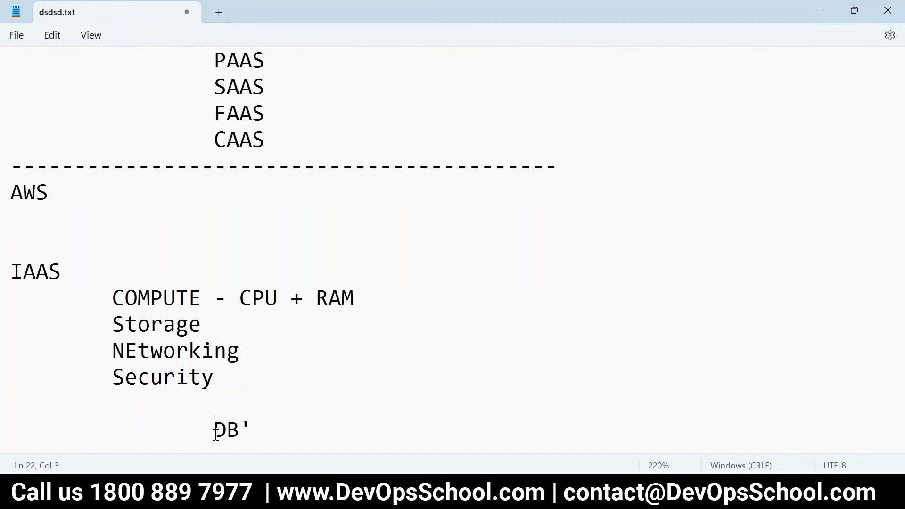
{"action": "key", "text": "BackSpace"}
{"action": "left_click", "coordinate": [207, 427]}
{"action": "key", "text": "BackSpace"}
Step: Highlight the CPU and RAM text, the Security item and the whole COMPUTE line in the IAAS list
{"action": "left_click_drag", "start_coordinate": [370, 298], "coordinate": [242, 289]}
{"action": "left_click_drag", "start_coordinate": [222, 323], "coordinate": [252, 345]}
{"action": "left_click_drag", "start_coordinate": [216, 378], "coordinate": [103, 373]}
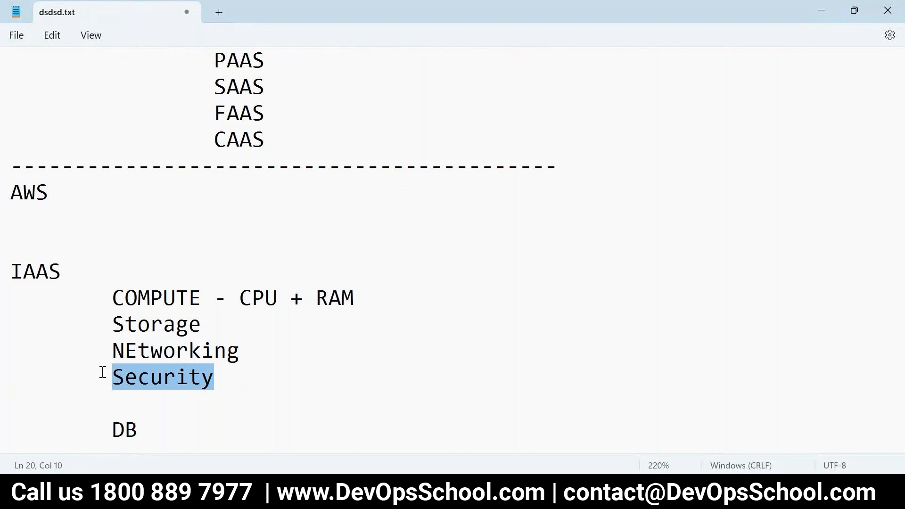
{"action": "left_click", "coordinate": [215, 377]}
{"action": "left_click_drag", "start_coordinate": [370, 298], "coordinate": [98, 298]}
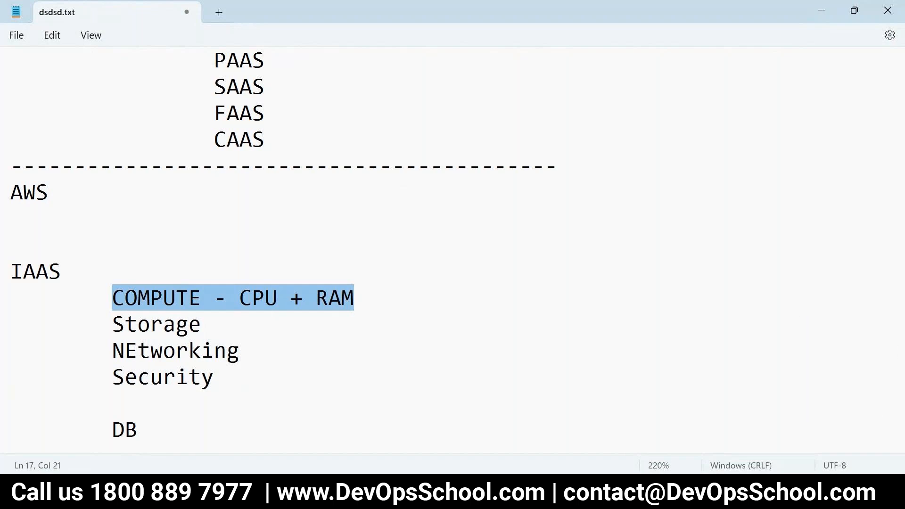
Step: Switch to Chrome and bring up the page with the AWS EC2 instances console
{"action": "key", "text": "alt+Tab"}
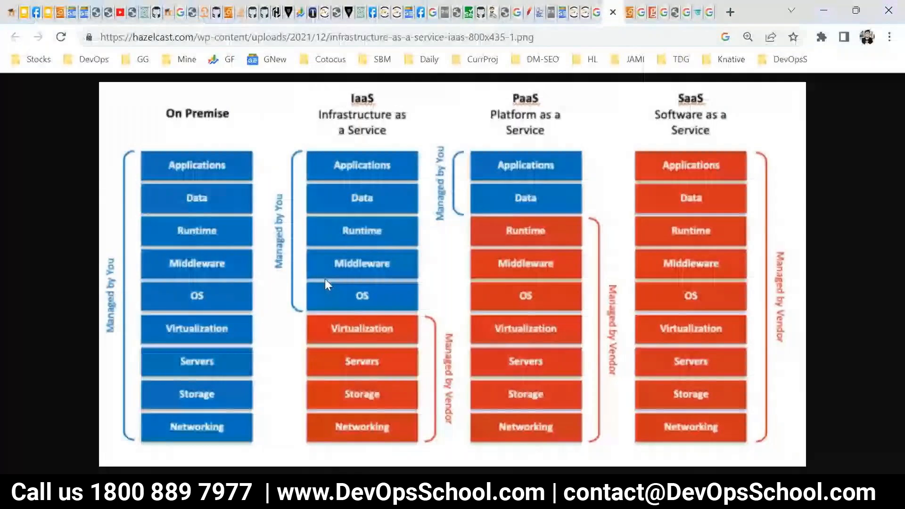
{"action": "left_click", "coordinate": [691, 12]}
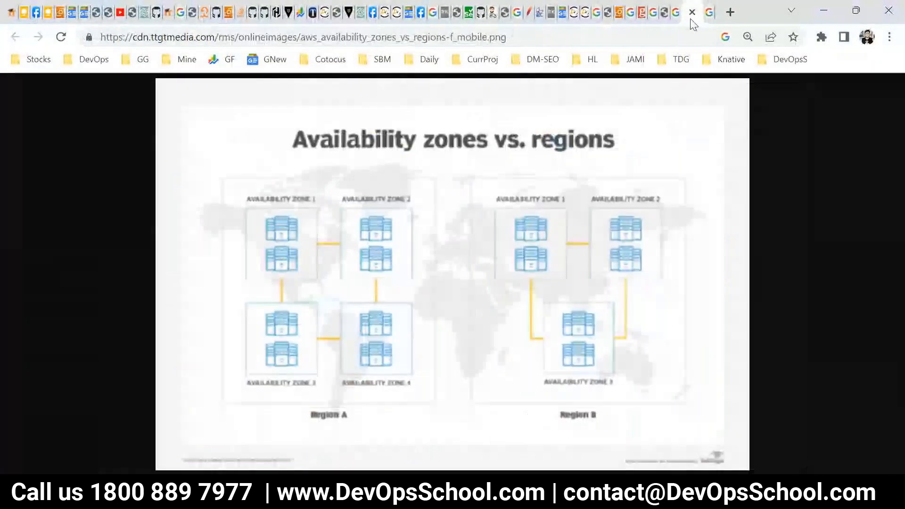
{"action": "left_click", "coordinate": [676, 12]}
{"action": "left_click", "coordinate": [664, 12]}
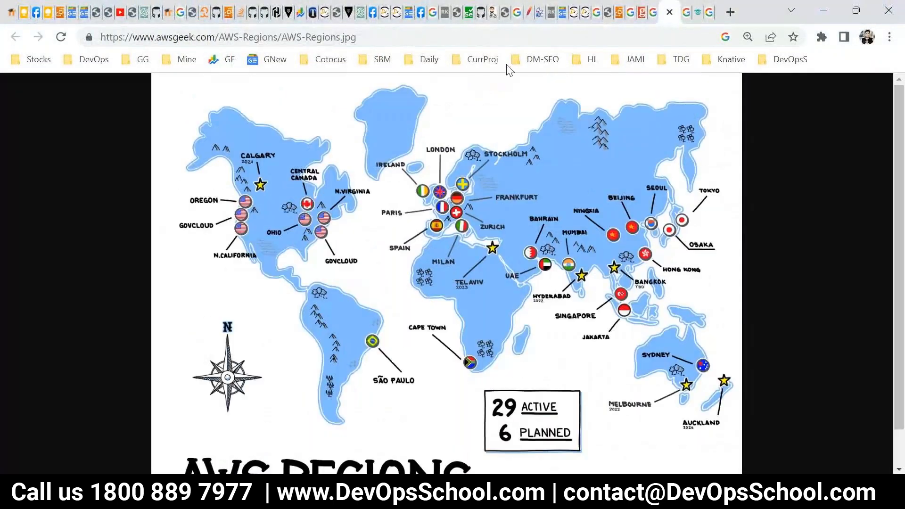
{"action": "left_click", "coordinate": [619, 11]}
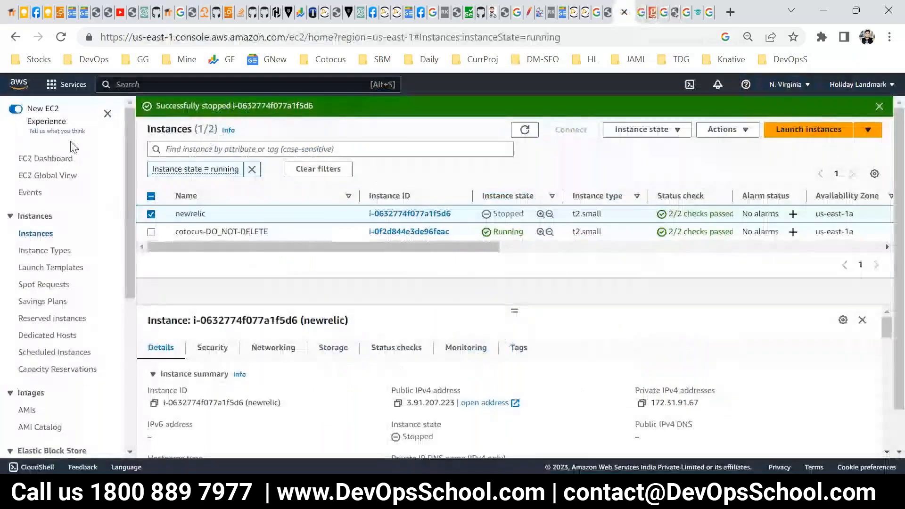
Step: Leave the EC2 instances list and go to the AWS Console Home page
{"action": "left_click", "coordinate": [73, 85]}
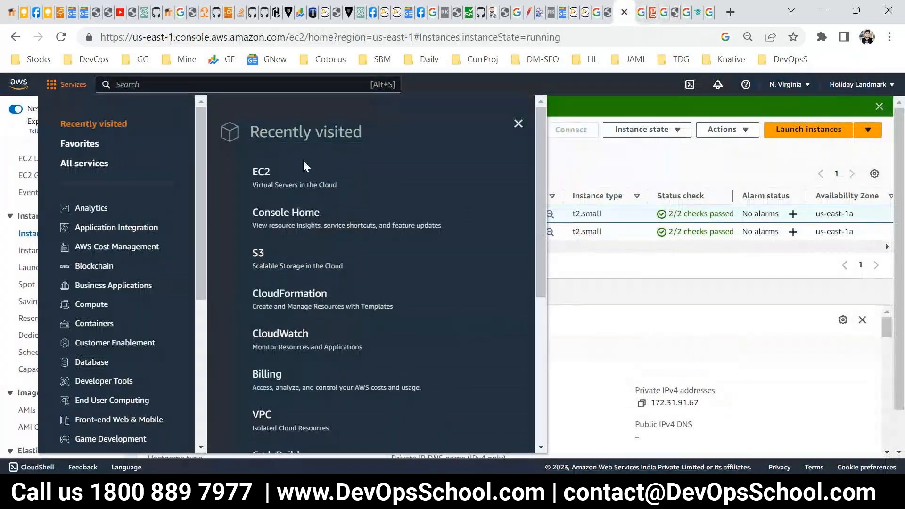
{"action": "left_click", "coordinate": [70, 86]}
{"action": "left_click", "coordinate": [75, 85]}
{"action": "left_click", "coordinate": [17, 85]}
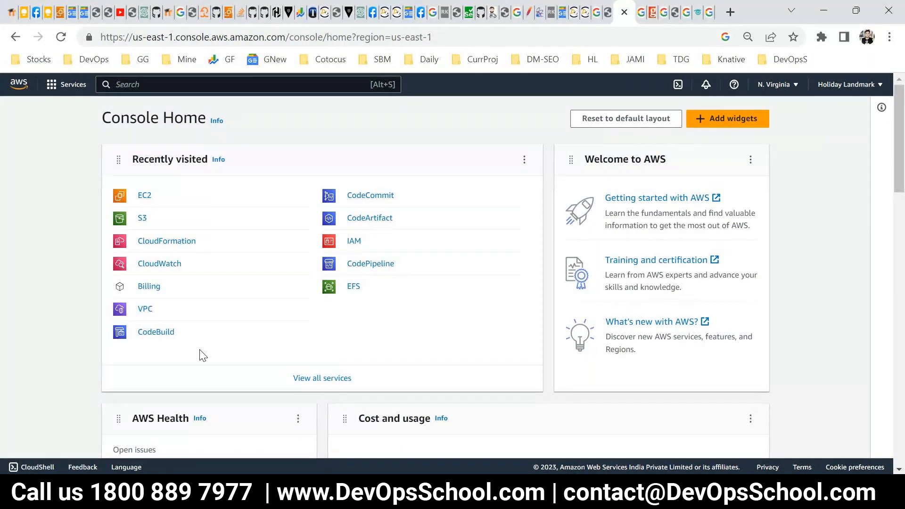
Step: Examine the Console Home widgets, from recently visited services to the announcements and blog posts
{"action": "scroll", "coordinate": [200, 354], "scroll_direction": "down", "scroll_amount": 5}
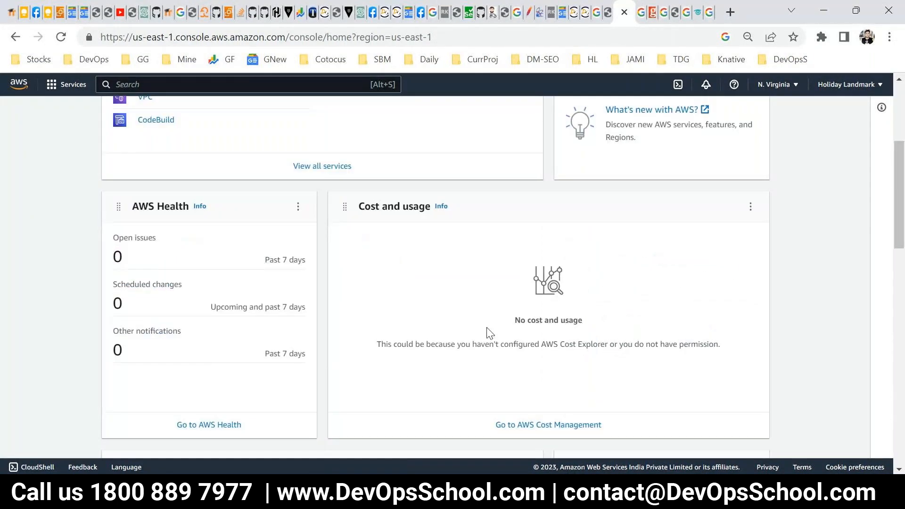
{"action": "scroll", "coordinate": [489, 335], "scroll_direction": "down", "scroll_amount": 5}
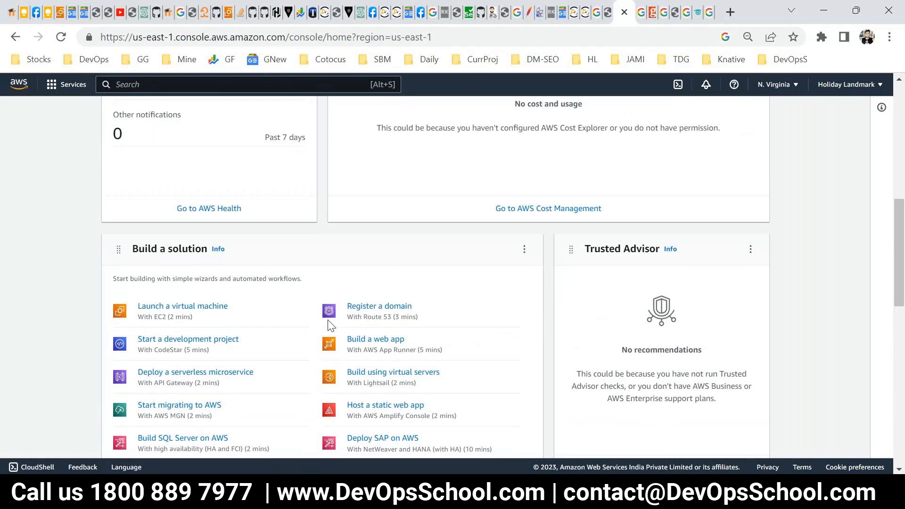
{"action": "scroll", "coordinate": [321, 323], "scroll_direction": "down", "scroll_amount": 3}
{"action": "scroll", "coordinate": [264, 269], "scroll_direction": "up", "scroll_amount": 2}
{"action": "scroll", "coordinate": [291, 329], "scroll_direction": "down", "scroll_amount": 4}
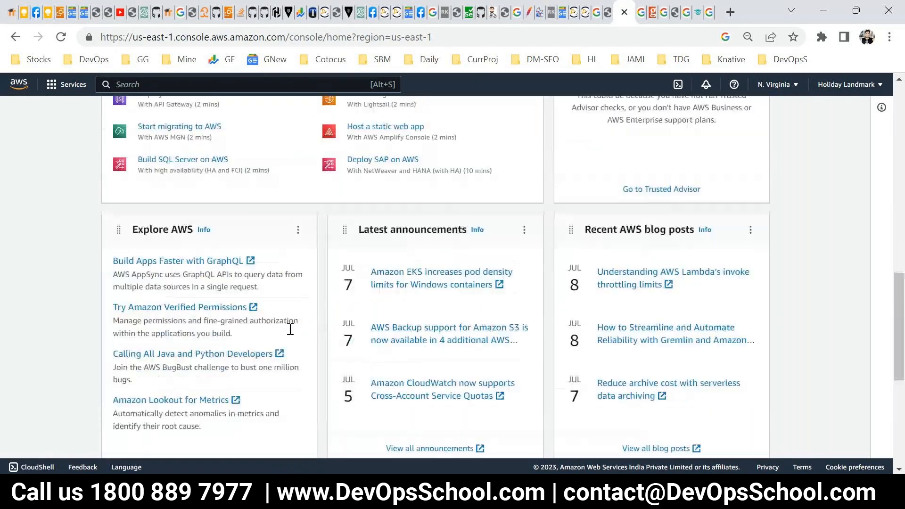
{"action": "scroll", "coordinate": [639, 380], "scroll_direction": "down", "scroll_amount": 4}
{"action": "scroll", "coordinate": [639, 380], "scroll_direction": "up", "scroll_amount": 11}
{"action": "scroll", "coordinate": [629, 386], "scroll_direction": "up", "scroll_amount": 6}
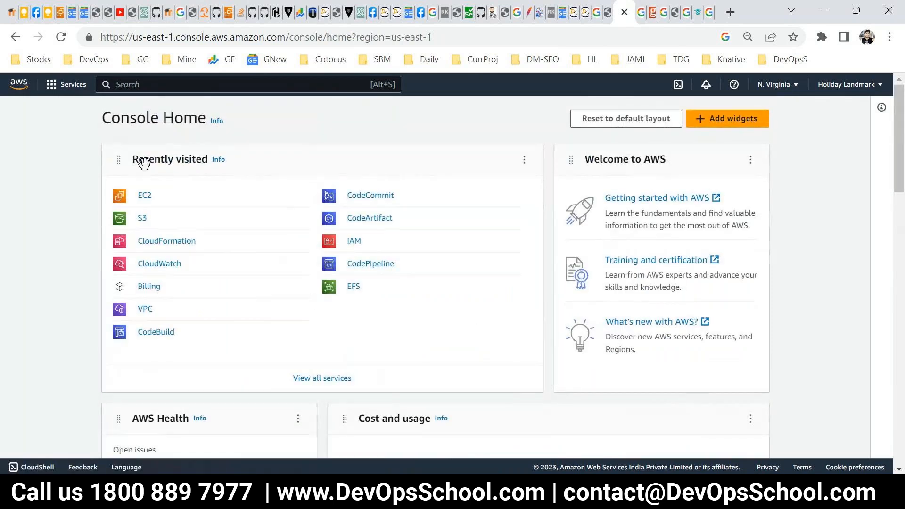
Step: Browse the full list of AWS service categories, from Analytics to Storage
{"action": "left_click", "coordinate": [51, 85]}
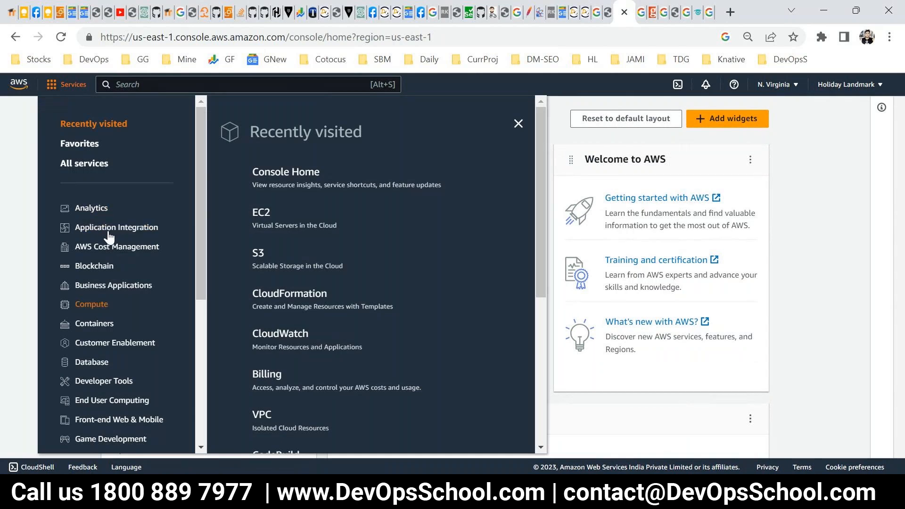
{"action": "scroll", "coordinate": [109, 234], "scroll_direction": "down", "scroll_amount": 1}
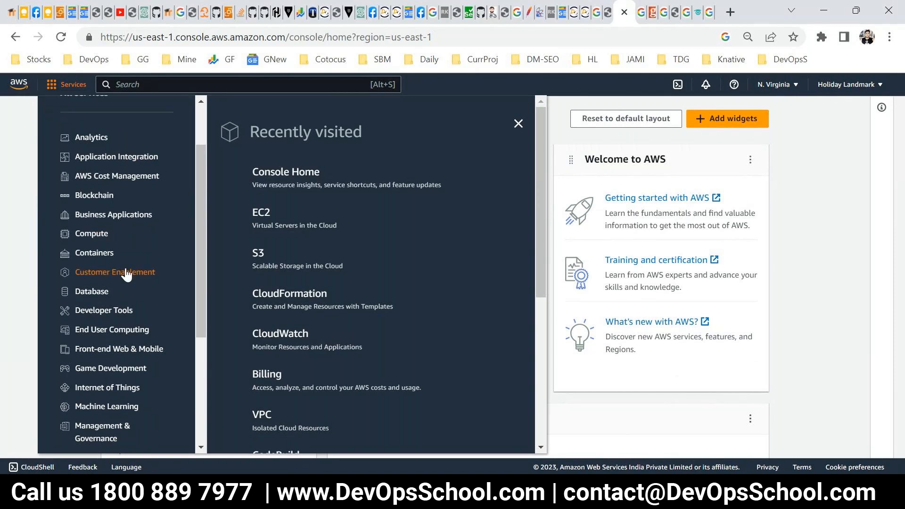
{"action": "scroll", "coordinate": [137, 330], "scroll_direction": "down", "scroll_amount": 4}
{"action": "scroll", "coordinate": [151, 339], "scroll_direction": "up", "scroll_amount": 6}
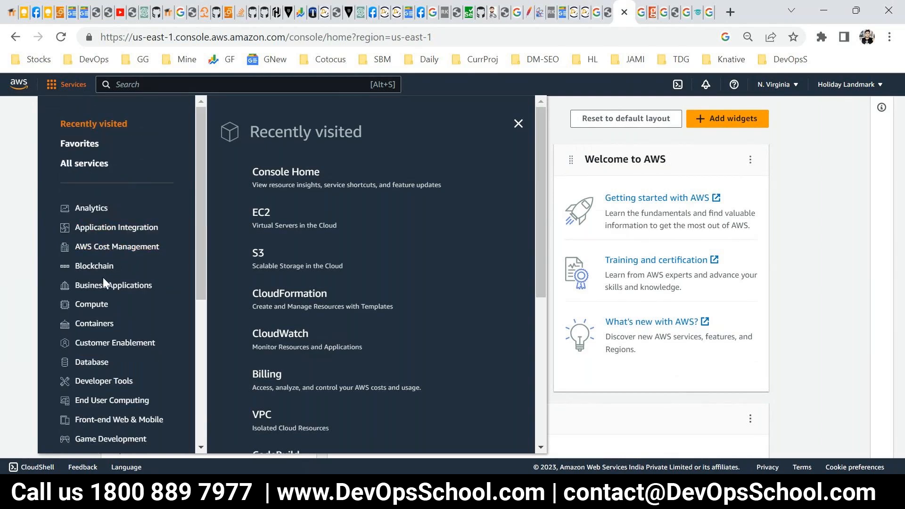
{"action": "scroll", "coordinate": [97, 264], "scroll_direction": "down", "scroll_amount": 2}
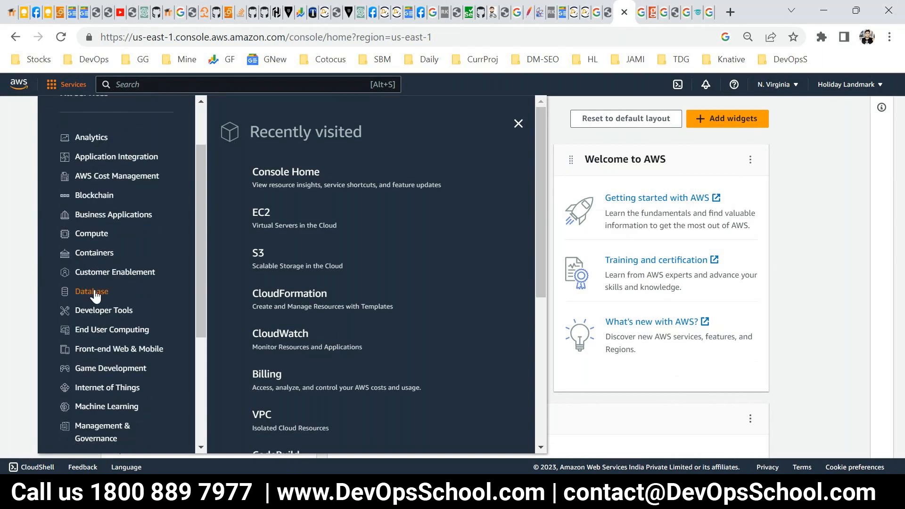
{"action": "scroll", "coordinate": [117, 339], "scroll_direction": "down", "scroll_amount": 2}
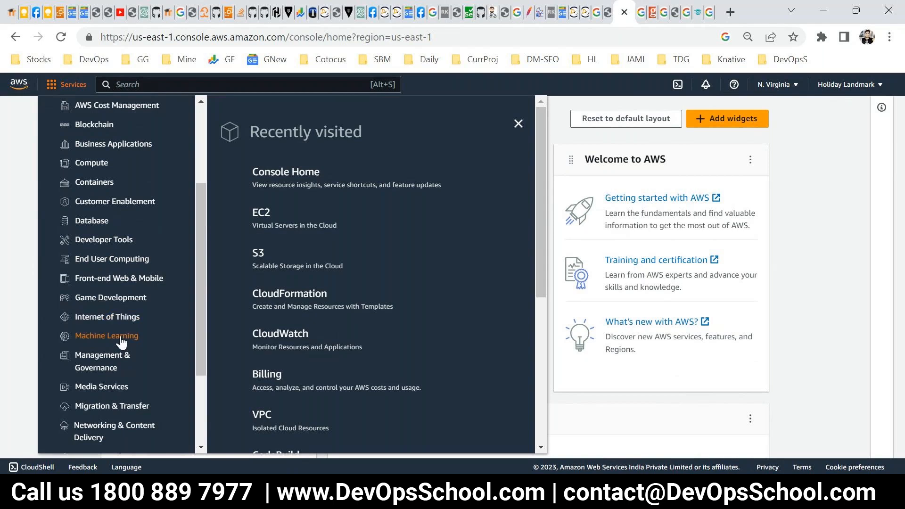
{"action": "scroll", "coordinate": [119, 342], "scroll_direction": "down", "scroll_amount": 2}
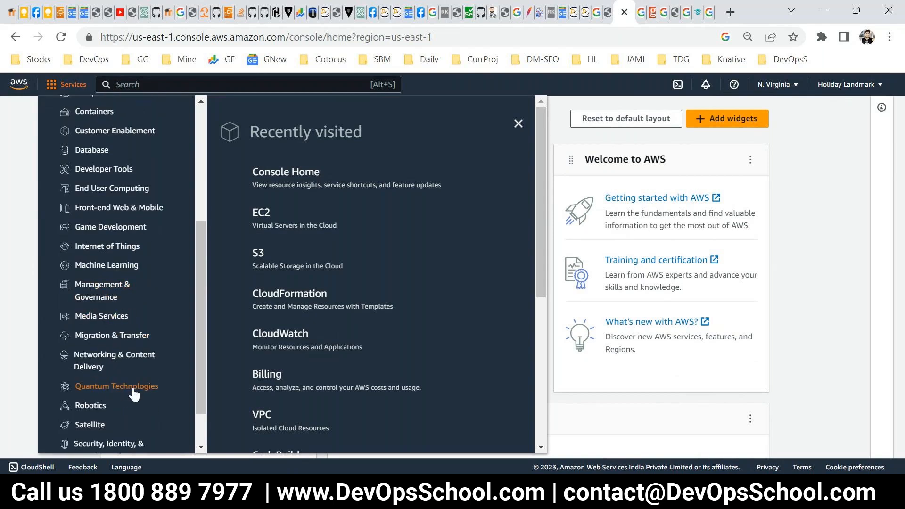
{"action": "scroll", "coordinate": [128, 394], "scroll_direction": "down", "scroll_amount": 2}
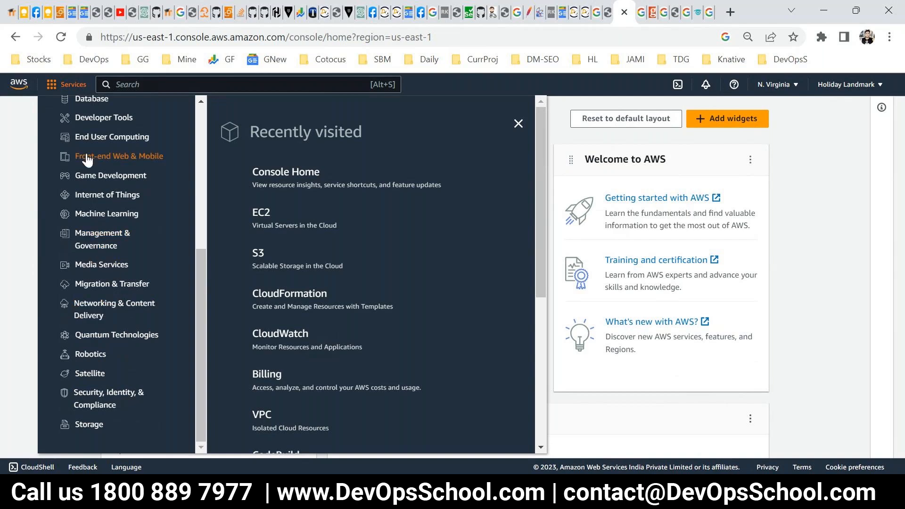
{"action": "scroll", "coordinate": [95, 266], "scroll_direction": "up", "scroll_amount": 3}
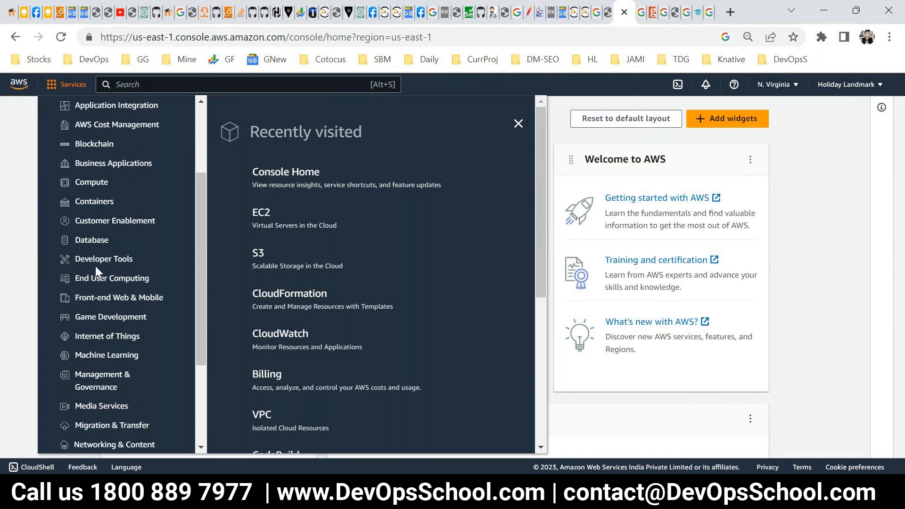
{"action": "scroll", "coordinate": [96, 266], "scroll_direction": "up", "scroll_amount": 3}
{"action": "scroll", "coordinate": [96, 265], "scroll_direction": "down", "scroll_amount": 3}
{"action": "scroll", "coordinate": [96, 272], "scroll_direction": "down", "scroll_amount": 3}
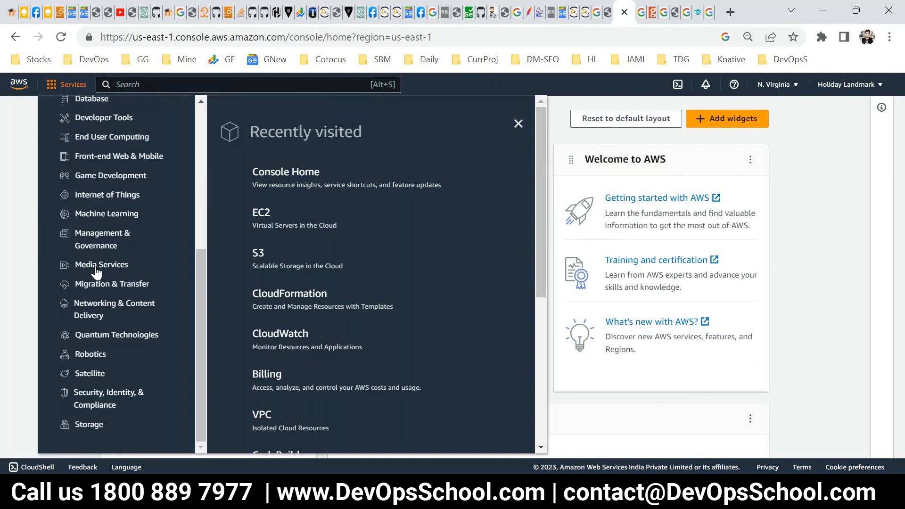
{"action": "scroll", "coordinate": [96, 272], "scroll_direction": "up", "scroll_amount": 5}
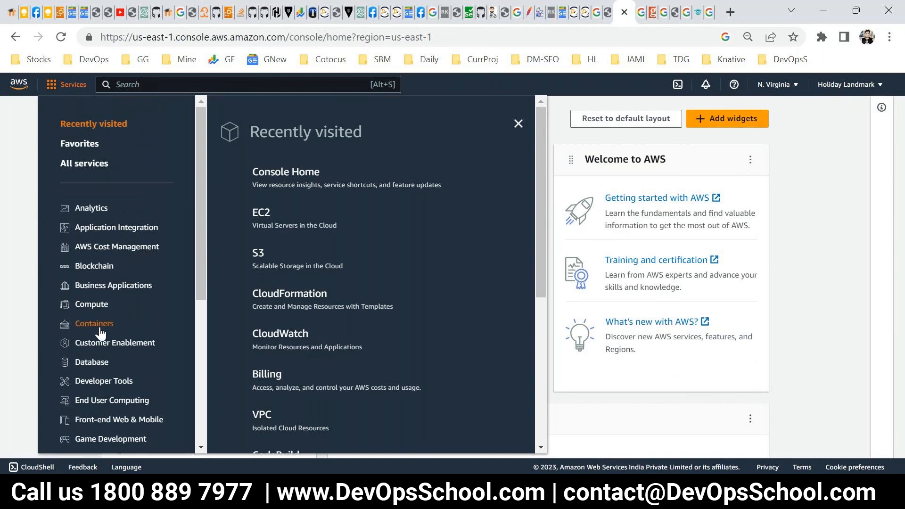
Step: Review the services in the Compute category and open EC2 from it
{"action": "left_click", "coordinate": [88, 307]}
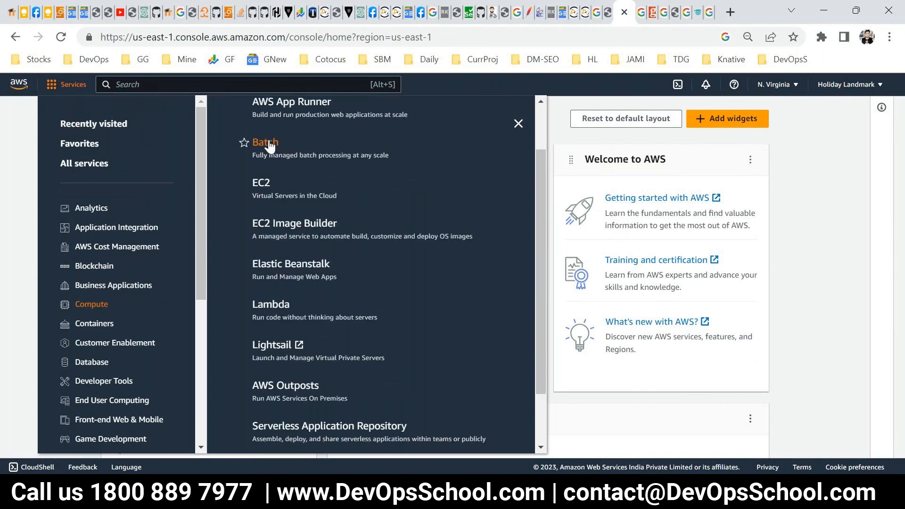
{"action": "scroll", "coordinate": [302, 395], "scroll_direction": "down", "scroll_amount": 3}
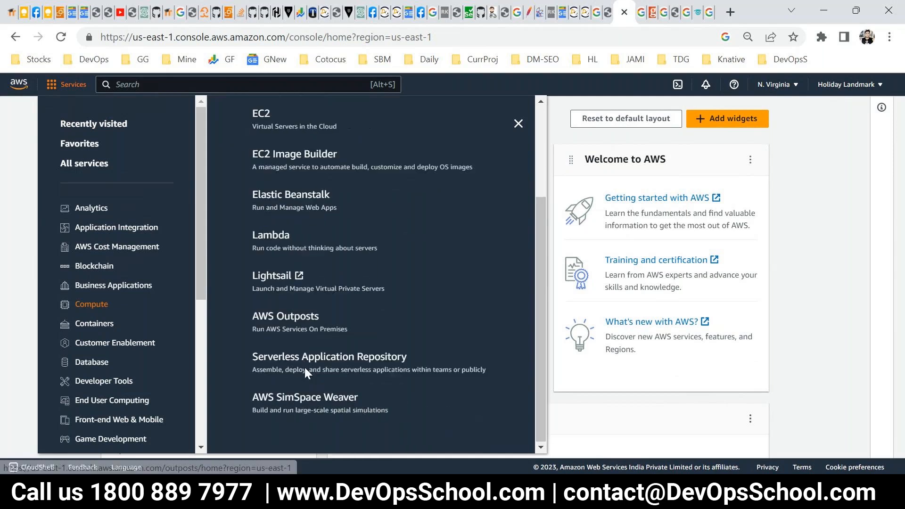
{"action": "scroll", "coordinate": [304, 373], "scroll_direction": "up", "scroll_amount": 3}
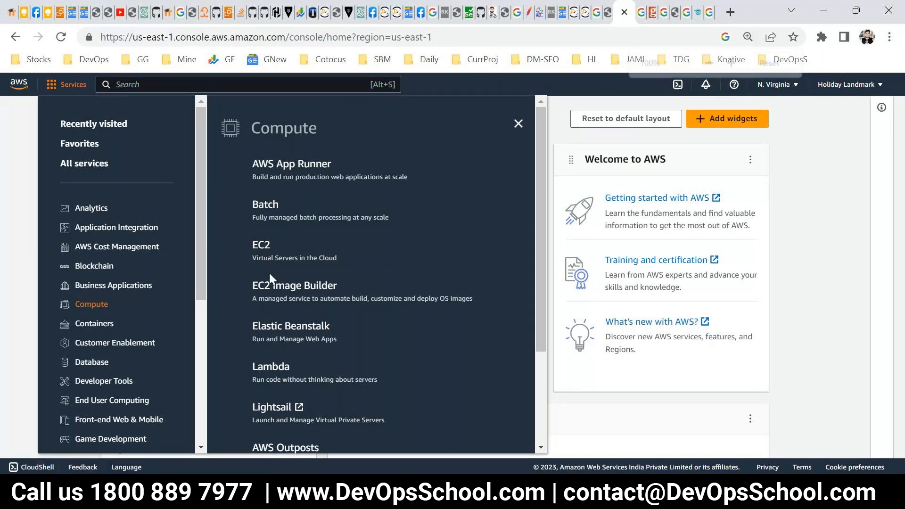
{"action": "key", "text": "ctrl+plus"}
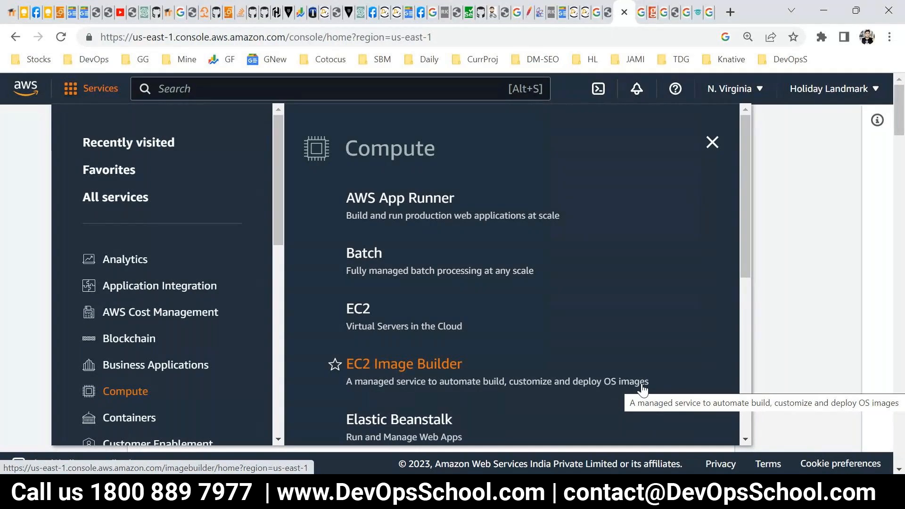
{"action": "left_click", "coordinate": [357, 315]}
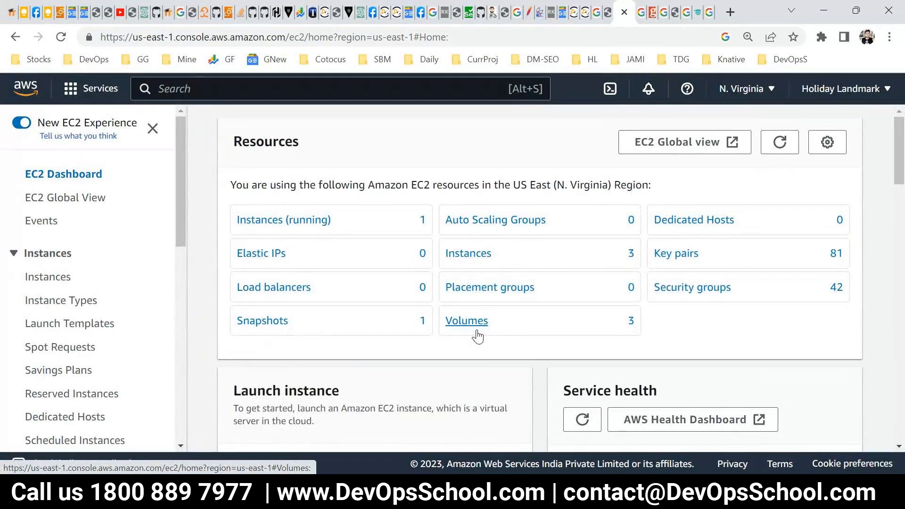
Step: Start launching a new EC2 instance from the EC2 Dashboard and shrink the page to 75% zoom
{"action": "key", "text": "ctrl+minus"}
{"action": "scroll", "coordinate": [239, 396], "scroll_direction": "down", "scroll_amount": 2}
{"action": "scroll", "coordinate": [239, 332], "scroll_direction": "up", "scroll_amount": 2}
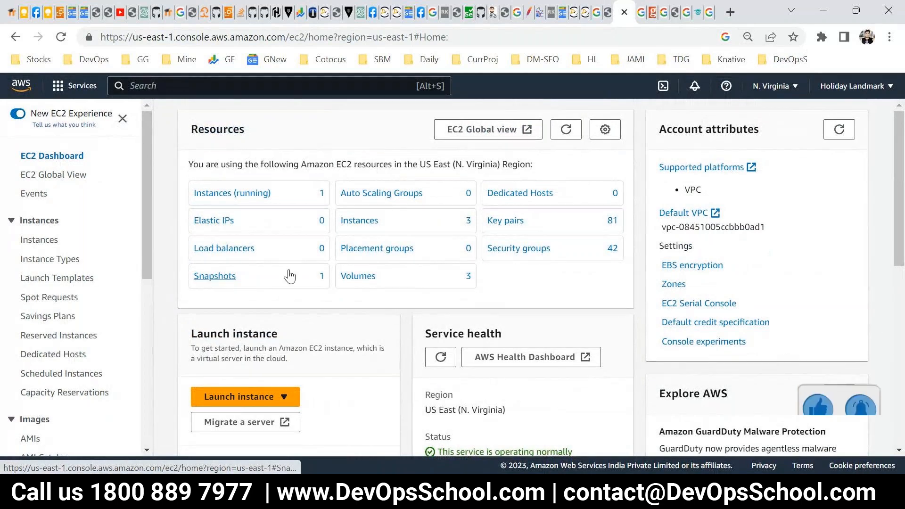
{"action": "scroll", "coordinate": [373, 290], "scroll_direction": "down", "scroll_amount": 2}
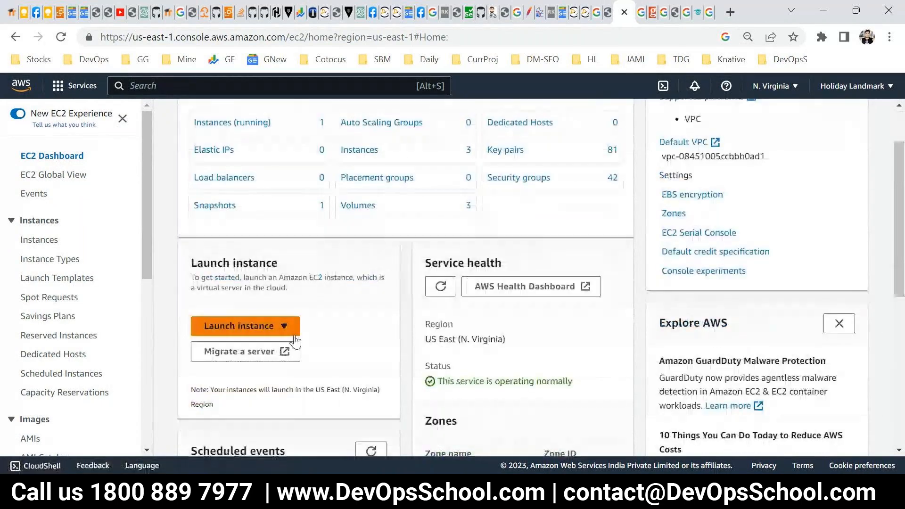
{"action": "left_click", "coordinate": [256, 327]}
{"action": "left_click", "coordinate": [254, 348]}
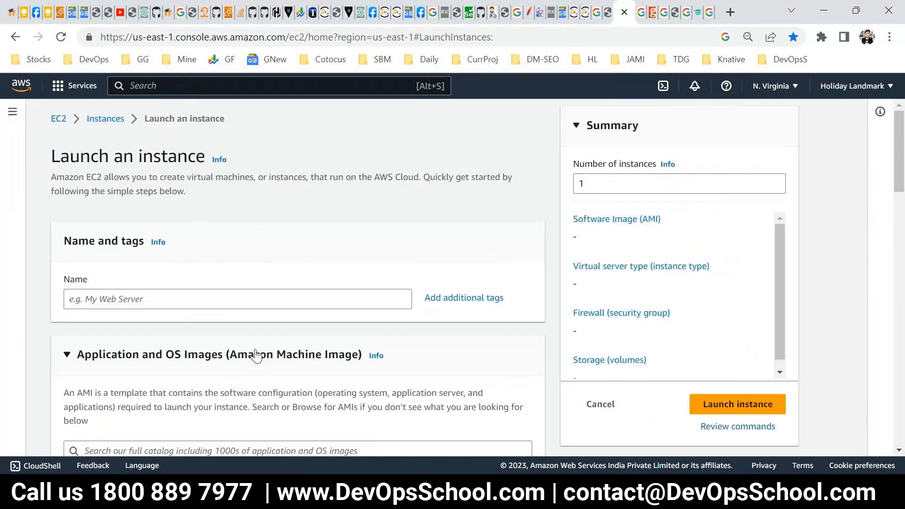
{"action": "key", "text": "ctrl+minus"}
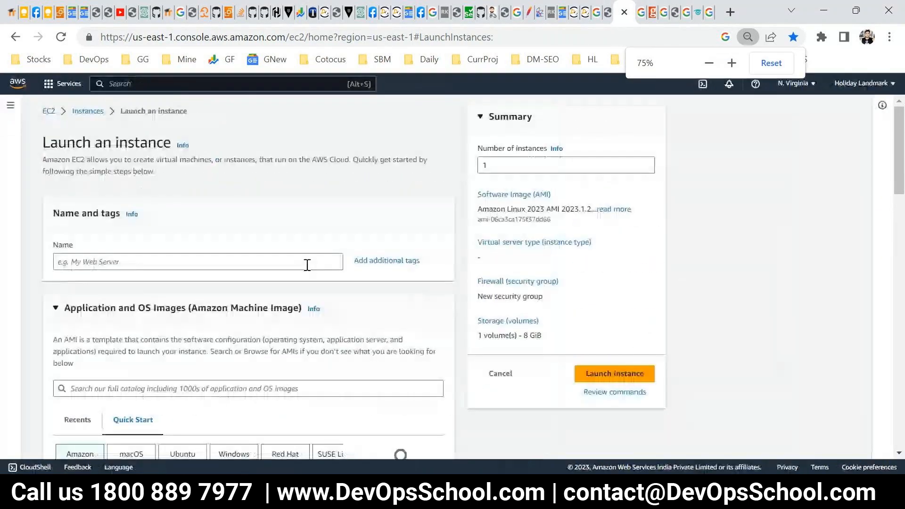
Step: Enlarge the page to 80% zoom and name the new instance linxu
{"action": "key", "text": "ctrl+plus"}
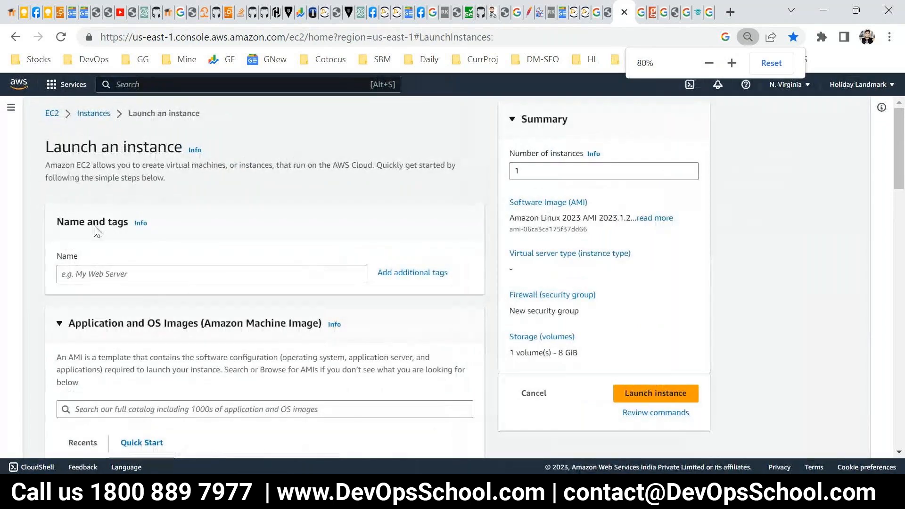
{"action": "left_click_drag", "start_coordinate": [56, 222], "coordinate": [112, 225]}
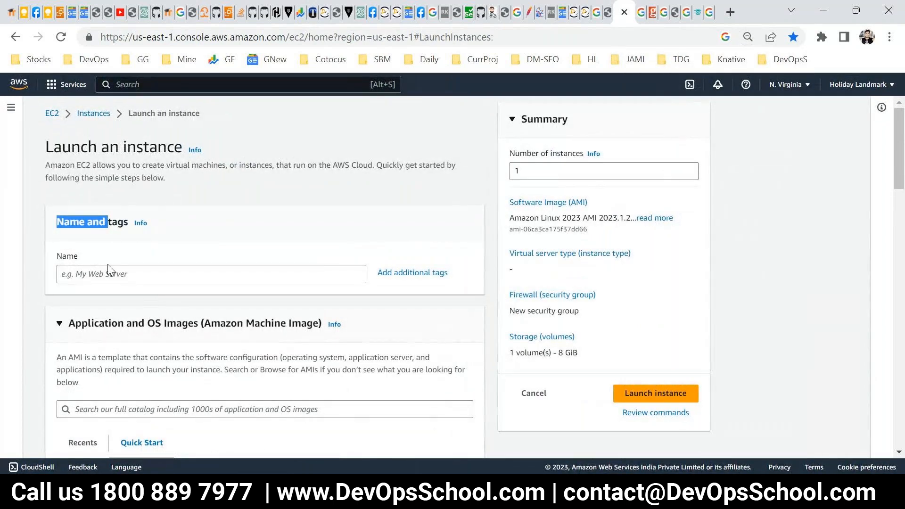
{"action": "left_click", "coordinate": [110, 272]}
{"action": "type", "text": "linxu"}
{"action": "scroll", "coordinate": [202, 299], "scroll_direction": "down", "scroll_amount": 3}
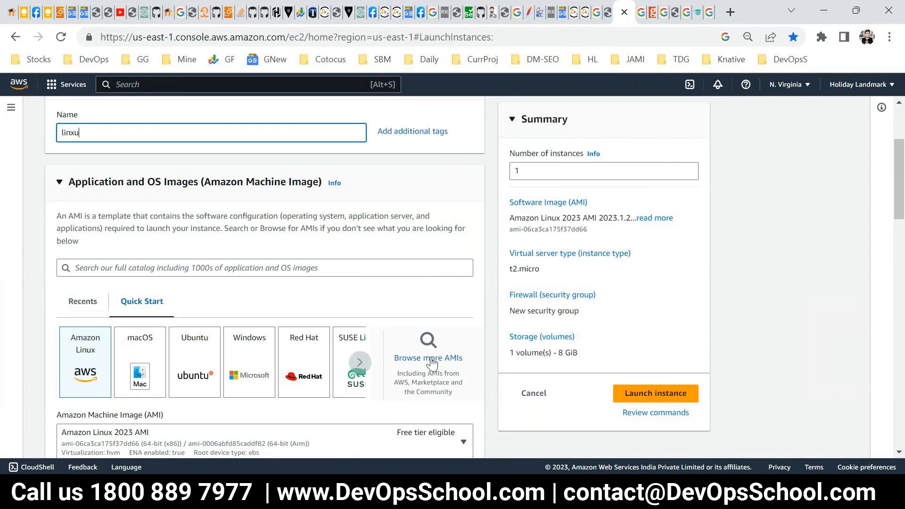
{"action": "scroll", "coordinate": [216, 335], "scroll_direction": "down", "scroll_amount": 1}
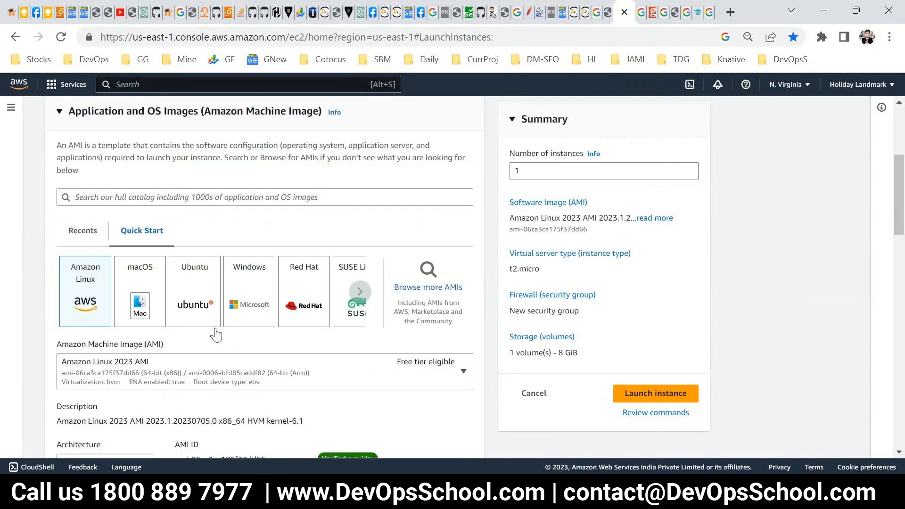
{"action": "type", "text": "linxu"}
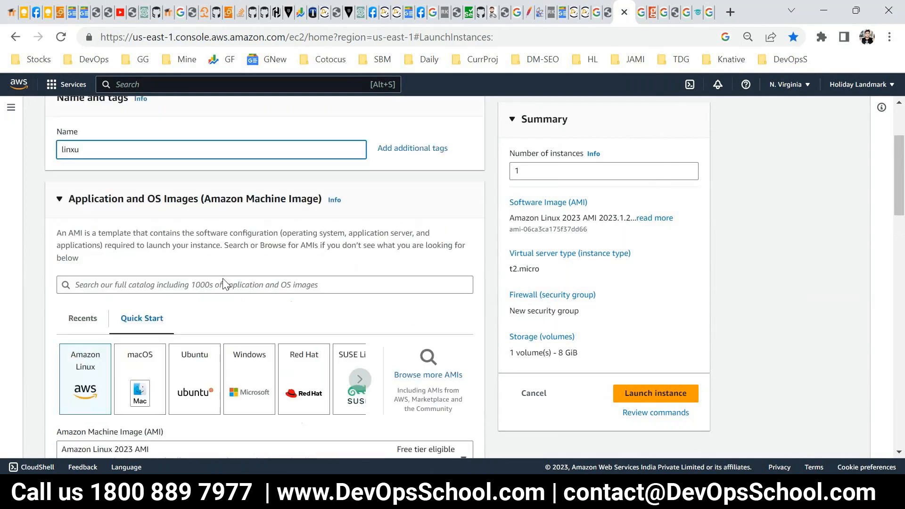
{"action": "double_click", "coordinate": [114, 207]}
Step: Choose Ubuntu as the operating system, keep the Ubuntu Server 22.04 LTS (HVM) image and highlight its AMI ID
{"action": "scroll", "coordinate": [195, 311], "scroll_direction": "down", "scroll_amount": 3}
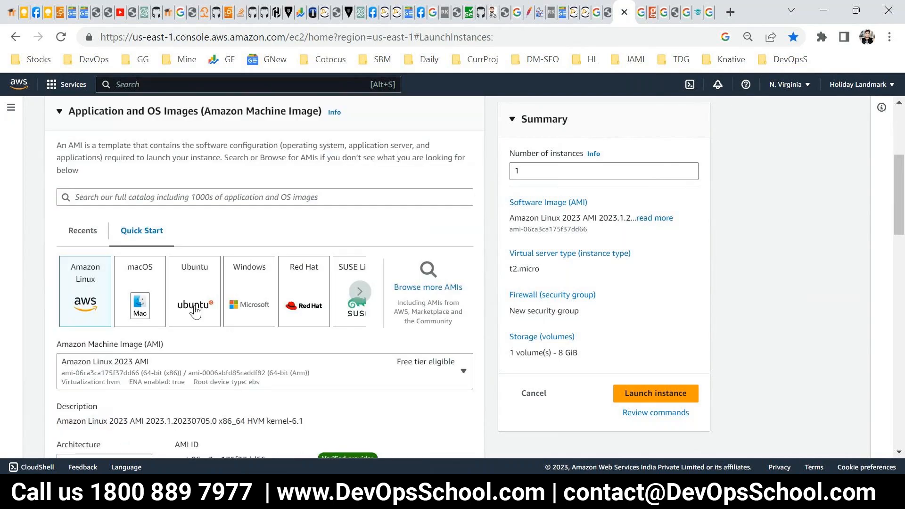
{"action": "left_click", "coordinate": [195, 311]}
{"action": "scroll", "coordinate": [253, 366], "scroll_direction": "down", "scroll_amount": 3}
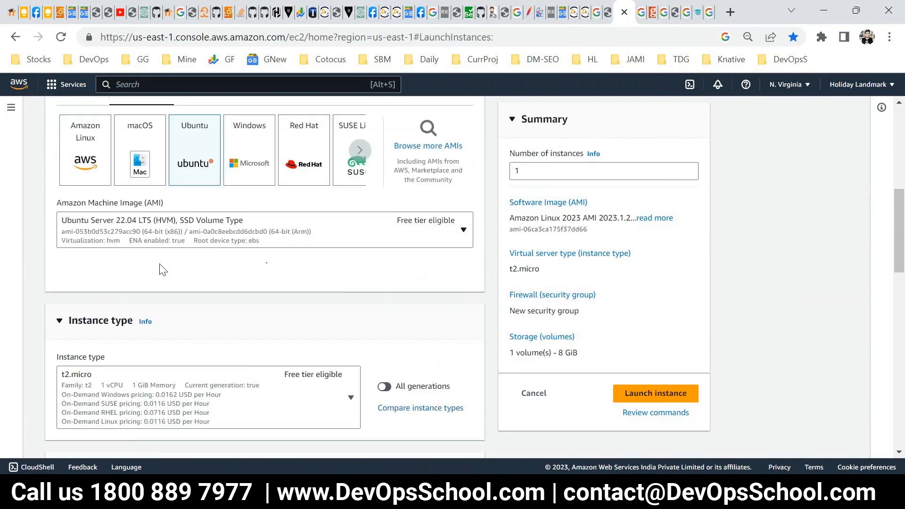
{"action": "left_click", "coordinate": [141, 235]}
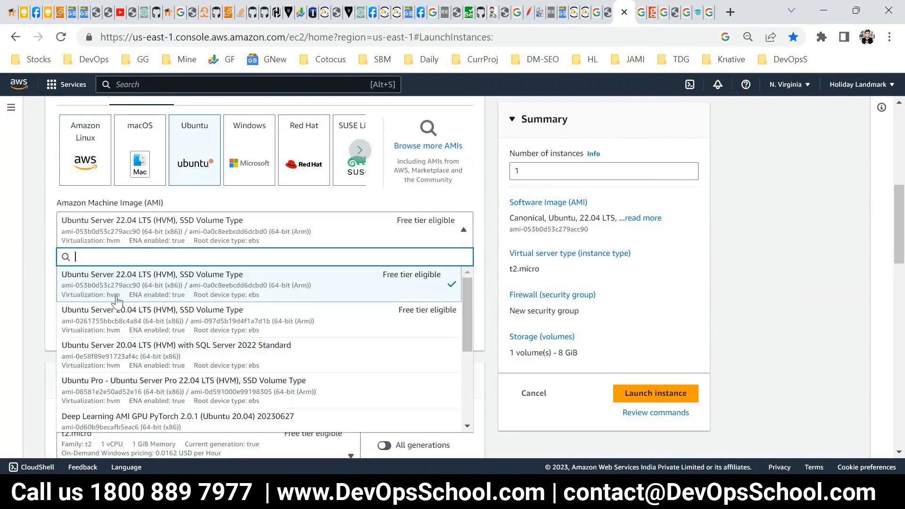
{"action": "left_click", "coordinate": [39, 236]}
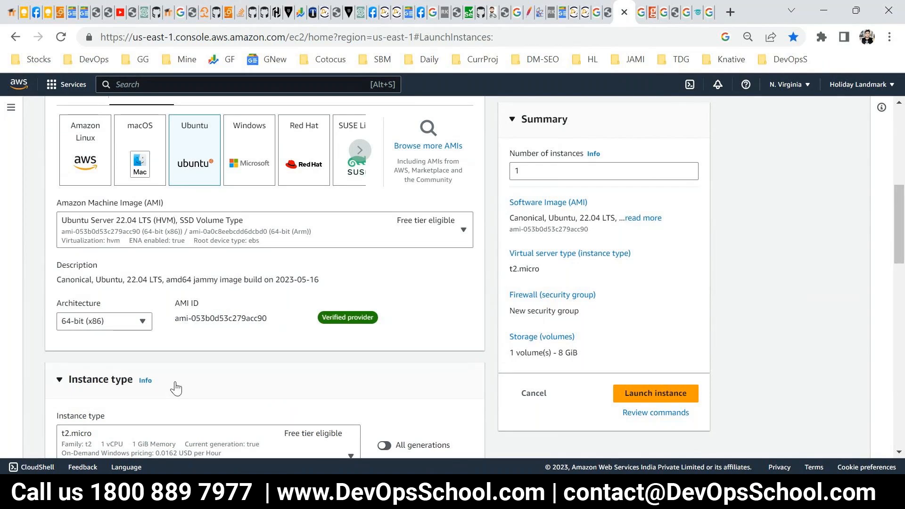
{"action": "left_click_drag", "start_coordinate": [179, 318], "coordinate": [245, 323]}
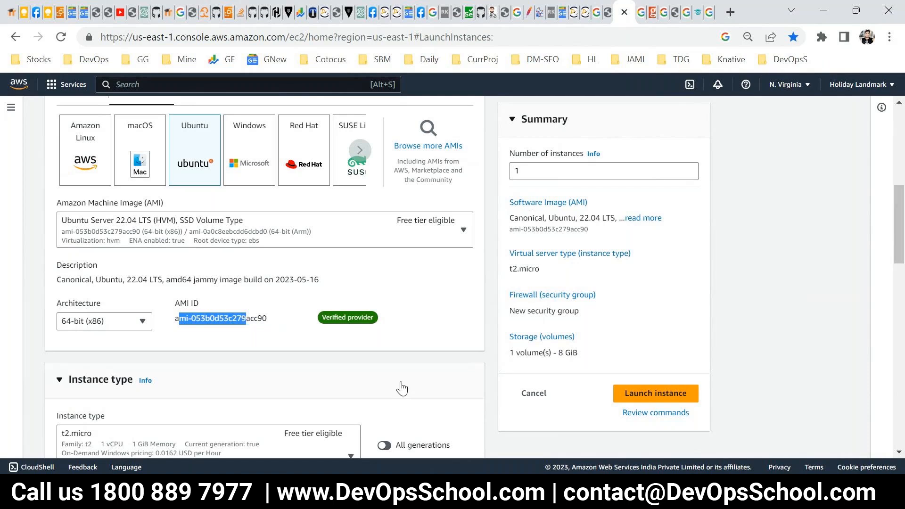
Step: Compare the available instance types and select the free-tier-eligible t2.micro
{"action": "scroll", "coordinate": [97, 185], "scroll_direction": "down", "scroll_amount": 5}
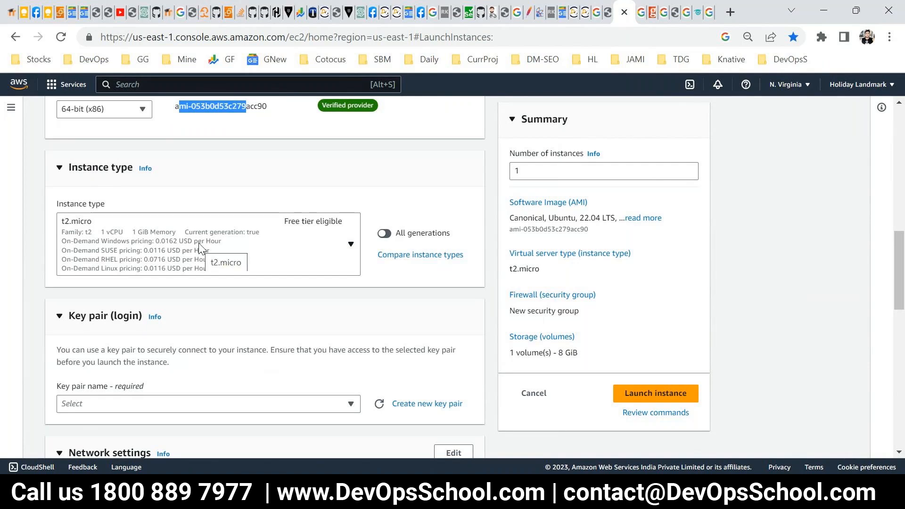
{"action": "left_click", "coordinate": [110, 251]}
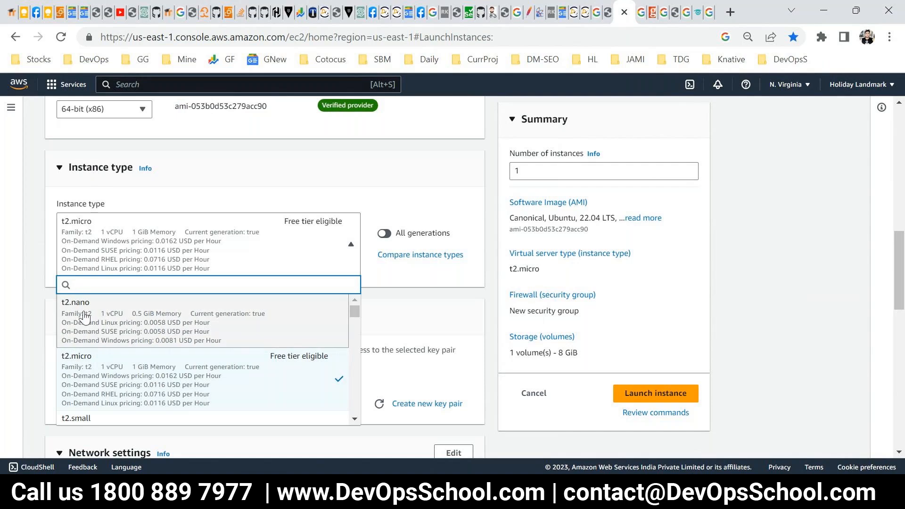
{"action": "scroll", "coordinate": [147, 344], "scroll_direction": "down", "scroll_amount": 2}
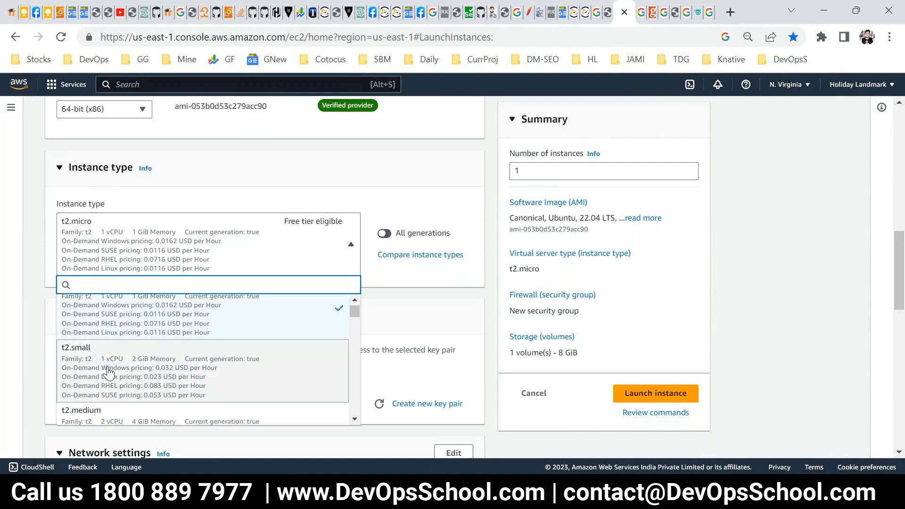
{"action": "scroll", "coordinate": [136, 364], "scroll_direction": "up", "scroll_amount": 2}
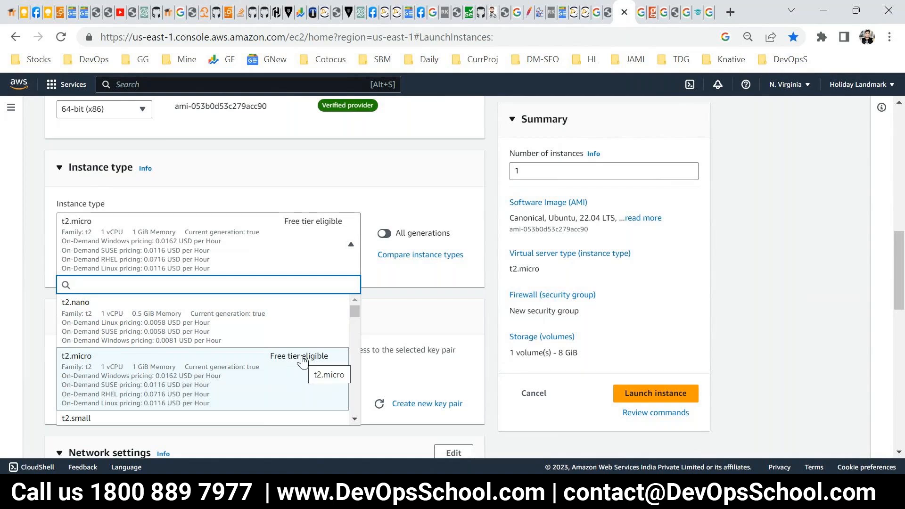
{"action": "left_click", "coordinate": [192, 371]}
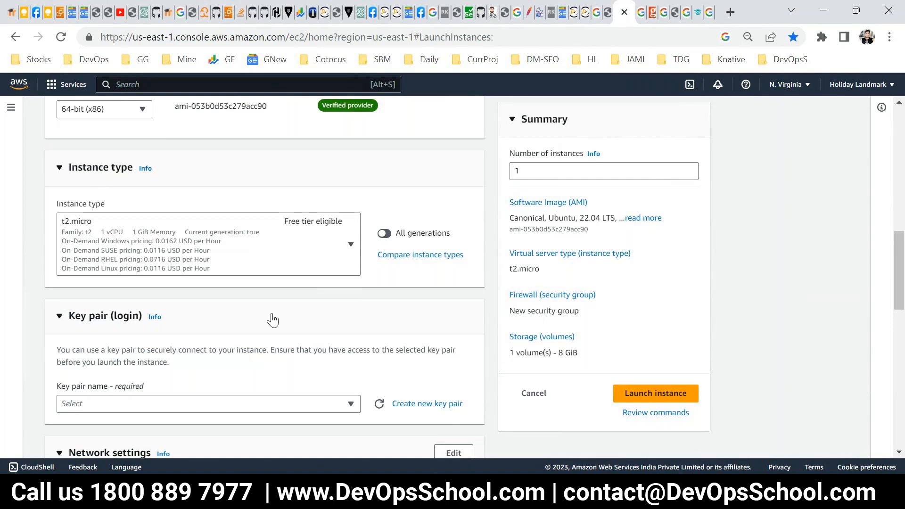
Step: Look through the existing key pairs, then begin a new key pair named weekend-july-2023
{"action": "scroll", "coordinate": [273, 319], "scroll_direction": "down", "scroll_amount": 1}
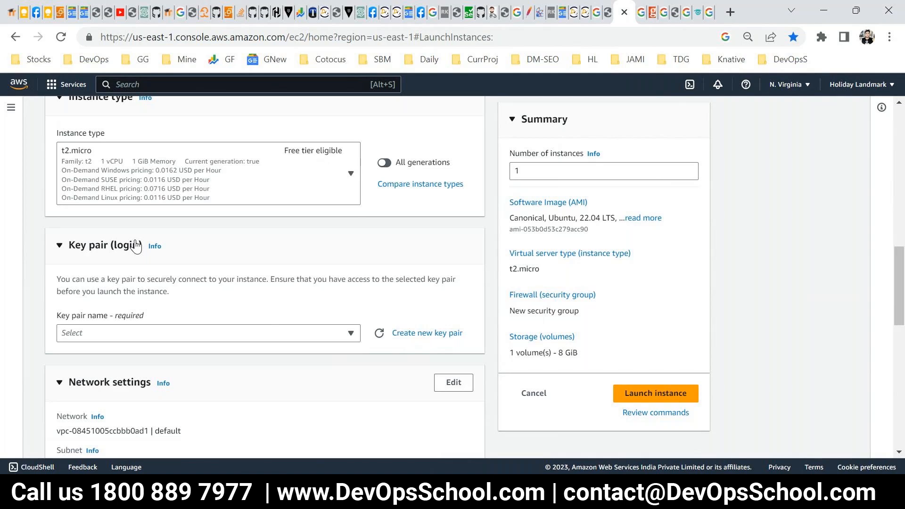
{"action": "scroll", "coordinate": [170, 312], "scroll_direction": "down", "scroll_amount": 1}
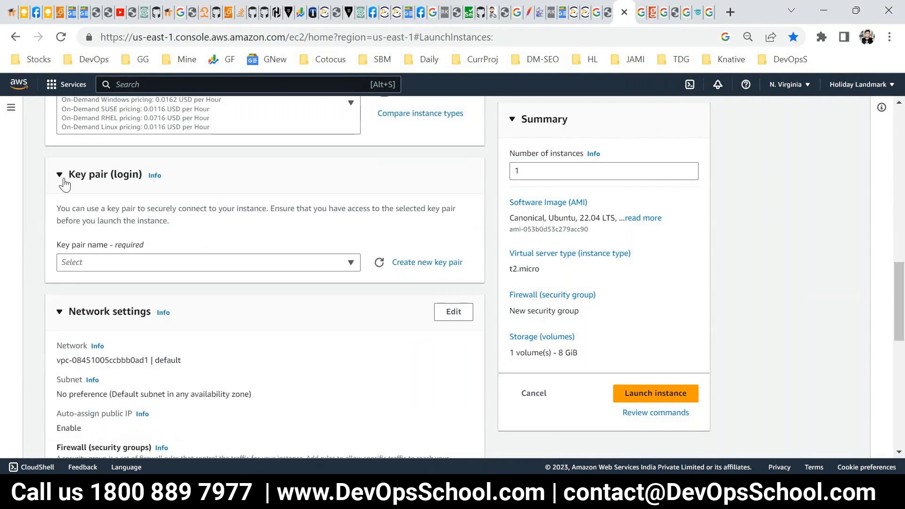
{"action": "left_click", "coordinate": [163, 267]}
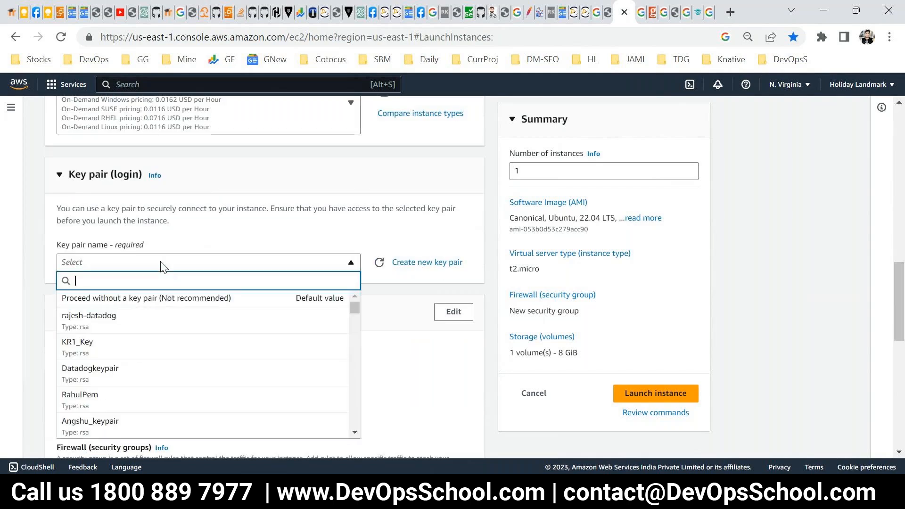
{"action": "left_click", "coordinate": [191, 242]}
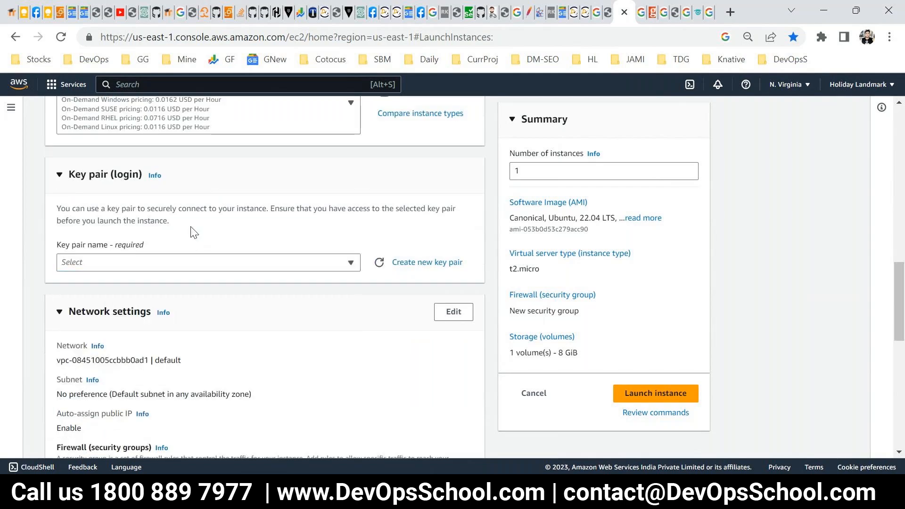
{"action": "left_click", "coordinate": [430, 267]}
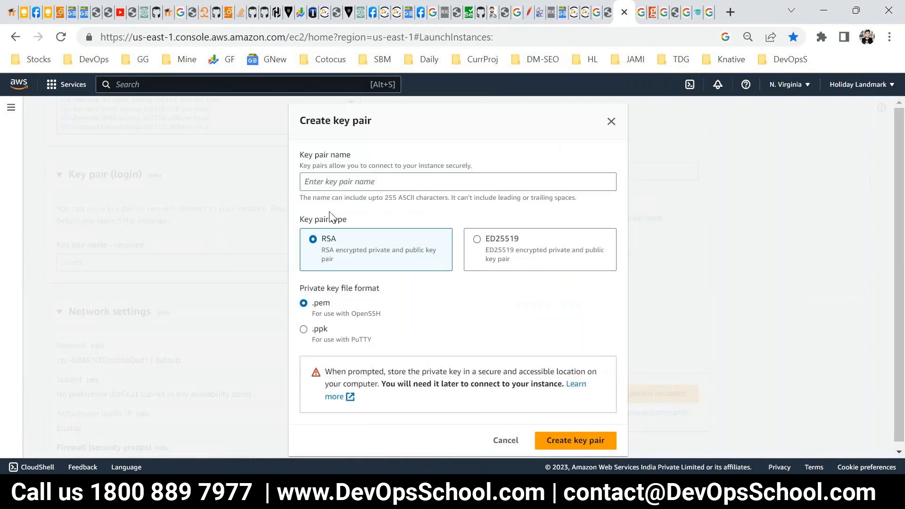
{"action": "left_click", "coordinate": [333, 181]}
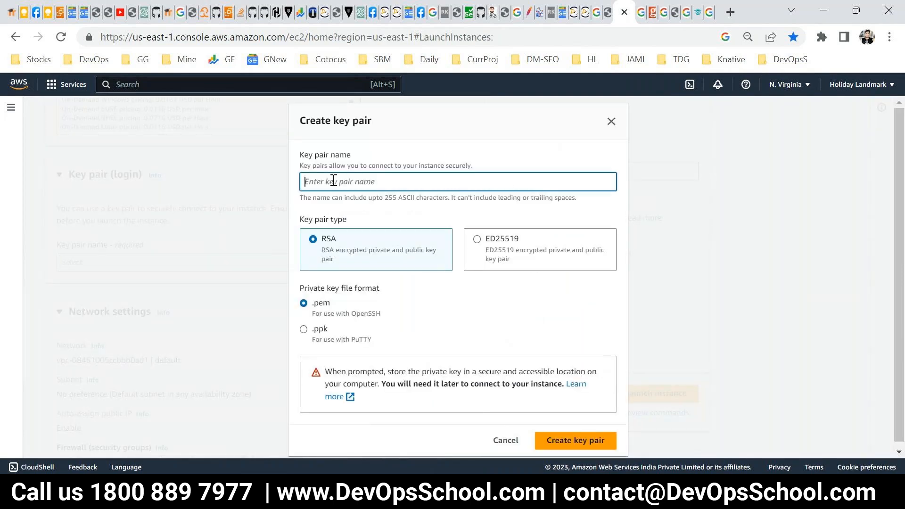
{"action": "type", "text": "weekend-jukly"}
{"action": "key", "text": "BackSpace"}
{"action": "key", "text": "BackSpace"}
{"action": "type", "text": "ly-2023"}
{"action": "key", "text": "ctrl+a"}
Step: Set the private key file format to .ppk and create the key pair
{"action": "left_click", "coordinate": [317, 335]}
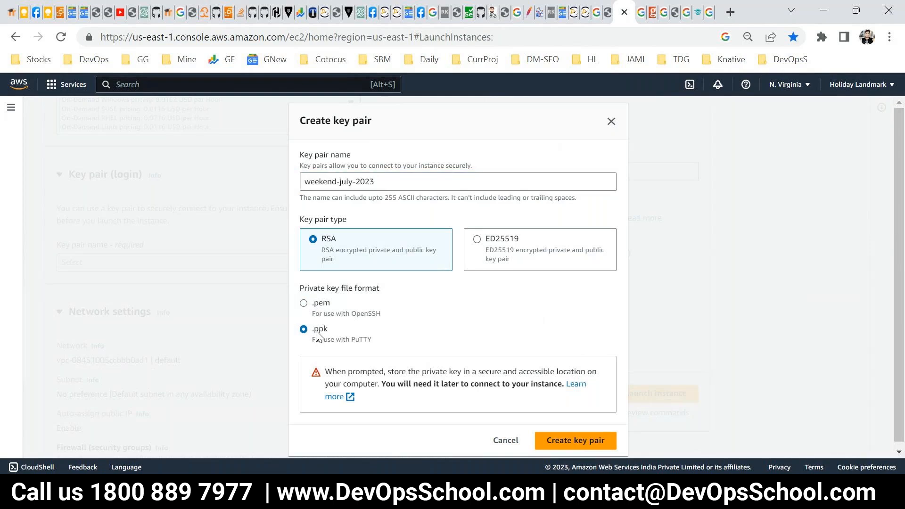
{"action": "left_click_drag", "start_coordinate": [409, 176], "coordinate": [254, 187]}
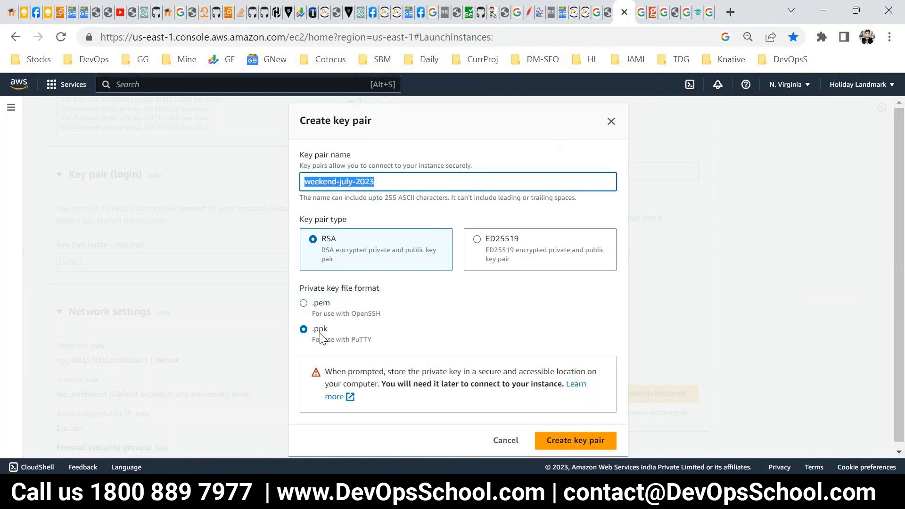
{"action": "left_click", "coordinate": [565, 446]}
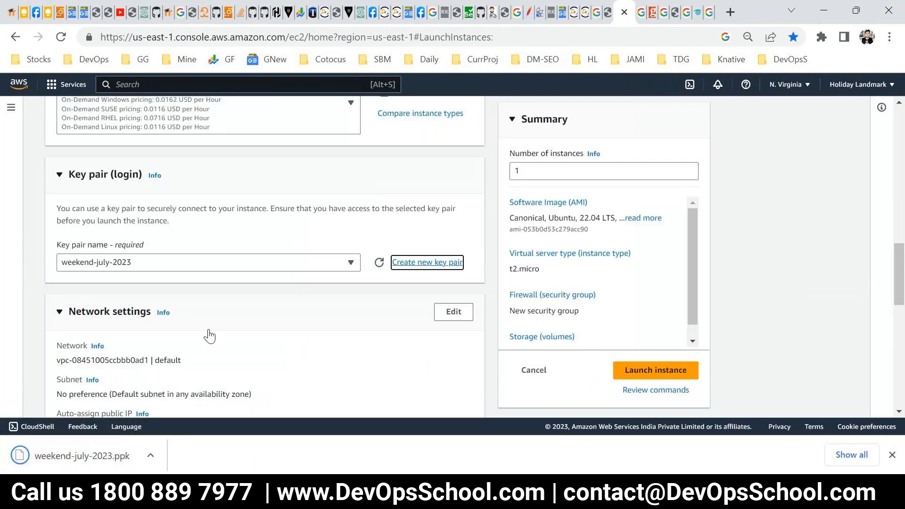
Step: Review the instance's network settings, search Windows for firewall to see the firewall tools, and close the search
{"action": "scroll", "coordinate": [211, 337], "scroll_direction": "down", "scroll_amount": 3}
{"action": "scroll", "coordinate": [212, 340], "scroll_direction": "up", "scroll_amount": 1}
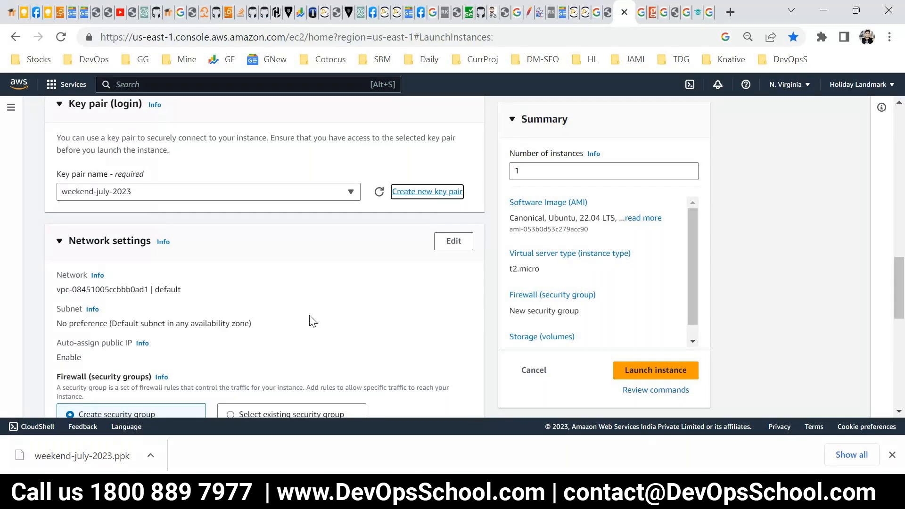
{"action": "scroll", "coordinate": [310, 321], "scroll_direction": "down", "scroll_amount": 2}
{"action": "scroll", "coordinate": [310, 321], "scroll_direction": "down", "scroll_amount": 1}
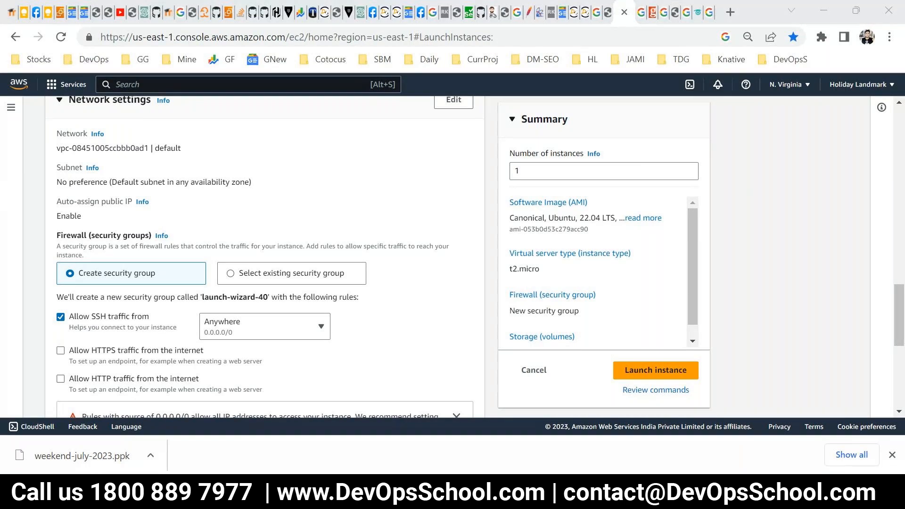
{"action": "key", "text": "super"}
{"action": "type", "text": "fre"}
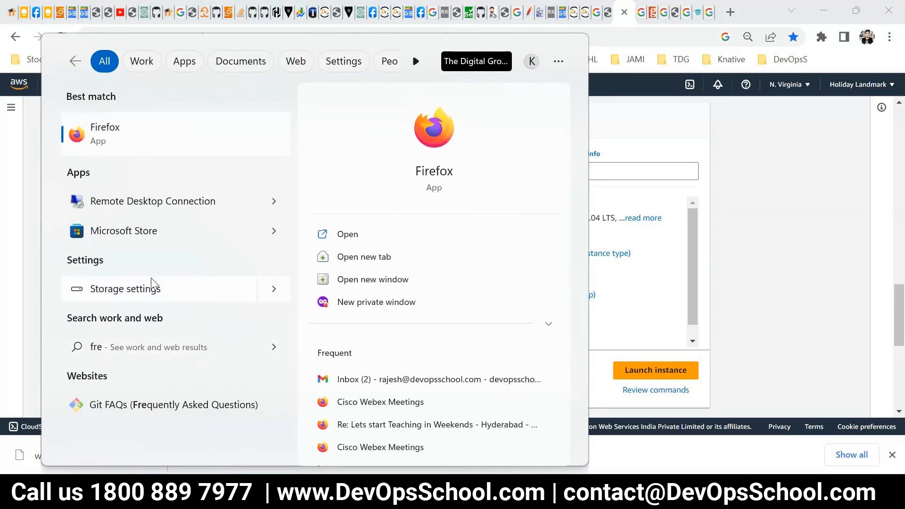
{"action": "key", "text": "BackSpace"}
{"action": "key", "text": "BackSpace"}
{"action": "type", "text": "irw"}
{"action": "key", "text": "BackSpace"}
{"action": "key", "text": "BackSpace"}
{"action": "key", "text": "BackSpace"}
{"action": "type", "text": "irewall"}
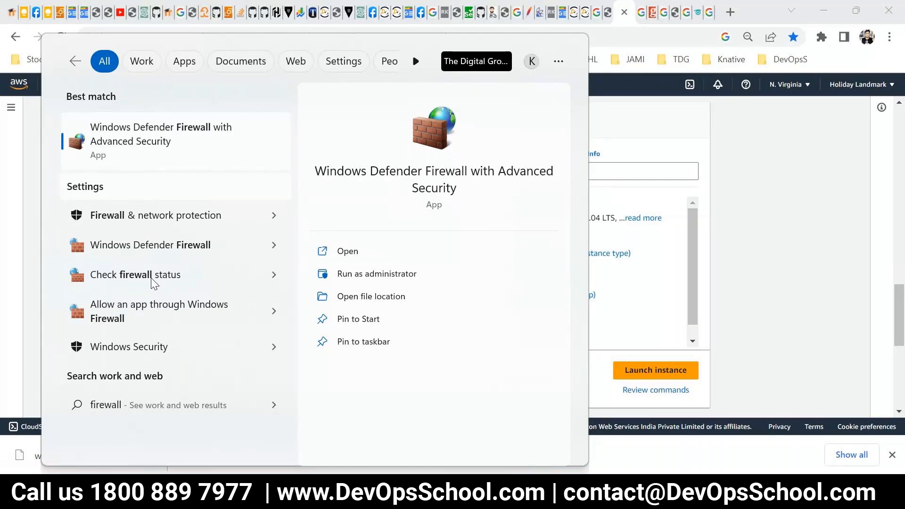
{"action": "key", "text": "Escape"}
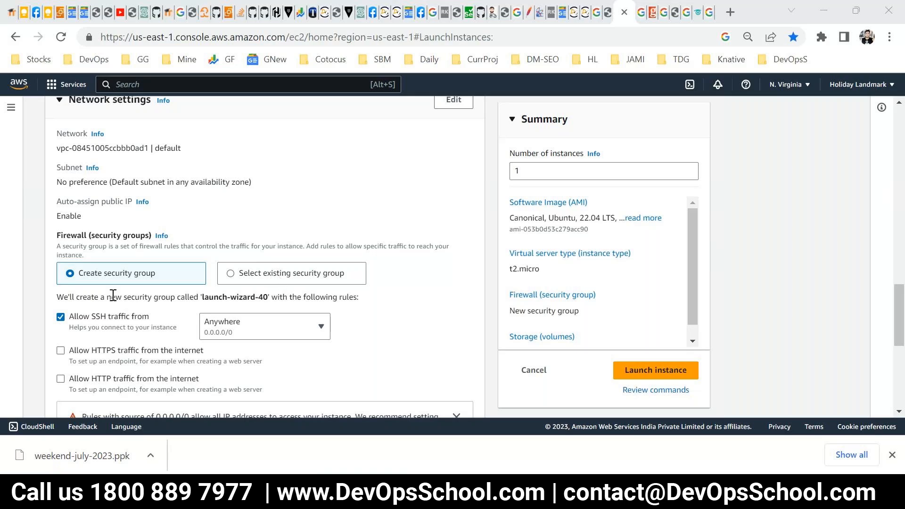
Step: Allow HTTP and HTTPS traffic from the internet in the new security group
{"action": "scroll", "coordinate": [84, 337], "scroll_direction": "down", "scroll_amount": 1}
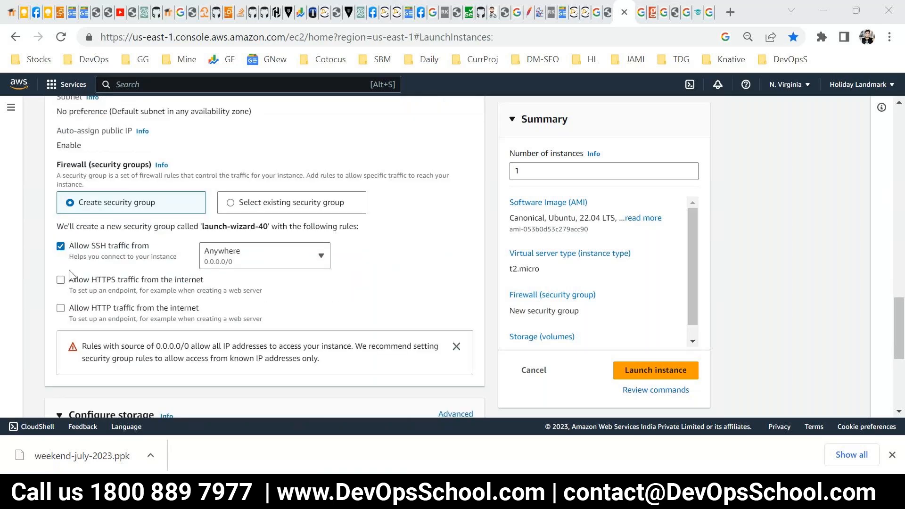
{"action": "scroll", "coordinate": [94, 276], "scroll_direction": "up", "scroll_amount": 3}
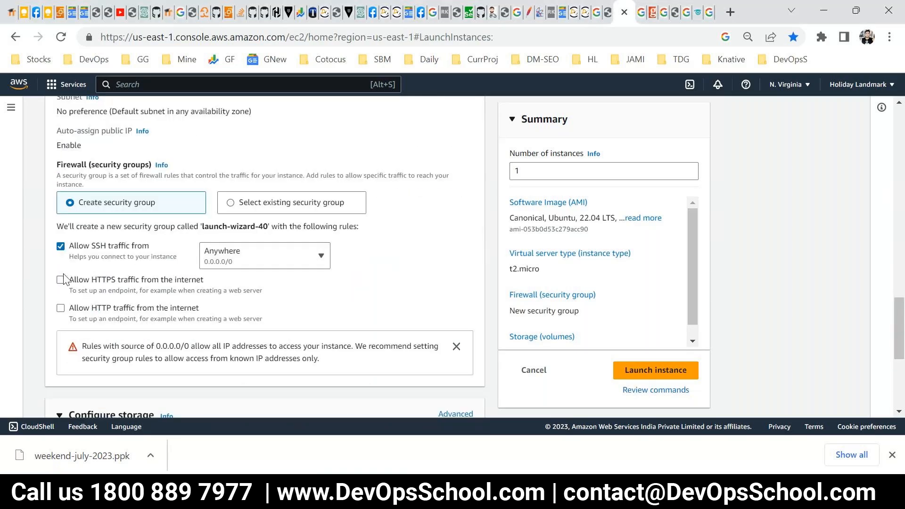
{"action": "left_click", "coordinate": [61, 309]}
{"action": "left_click", "coordinate": [61, 280]}
Step: Examine the root volume size in the storage configuration and expand the instance's advanced details
{"action": "scroll", "coordinate": [321, 318], "scroll_direction": "down", "scroll_amount": 3}
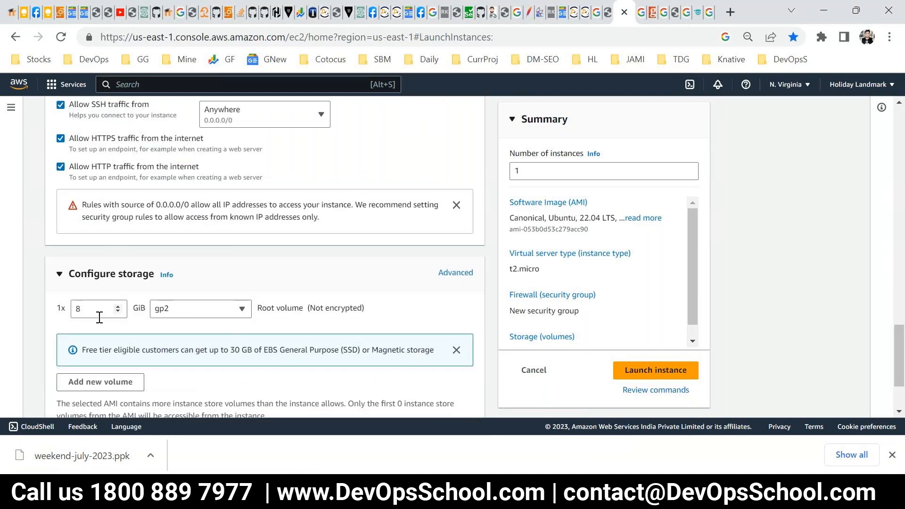
{"action": "left_click_drag", "start_coordinate": [89, 309], "coordinate": [72, 309]}
{"action": "left_click", "coordinate": [567, 491]}
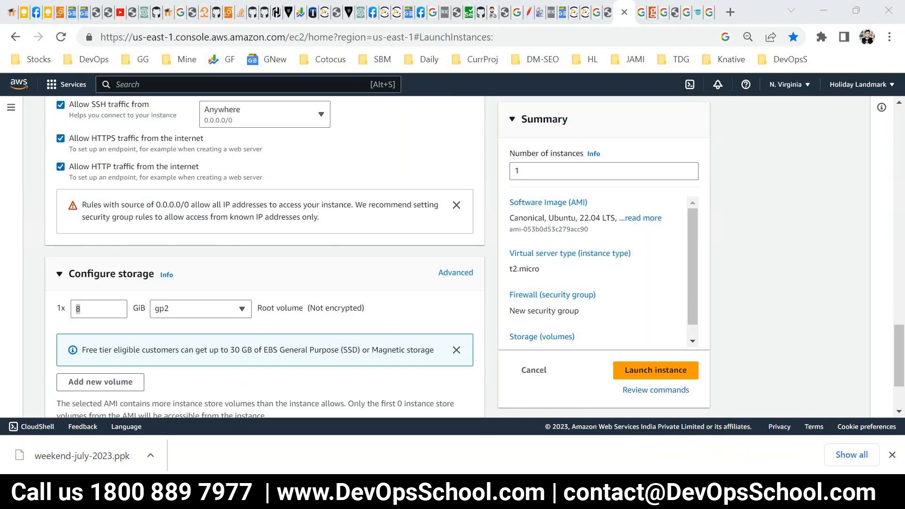
{"action": "scroll", "coordinate": [158, 273], "scroll_direction": "down", "scroll_amount": 2}
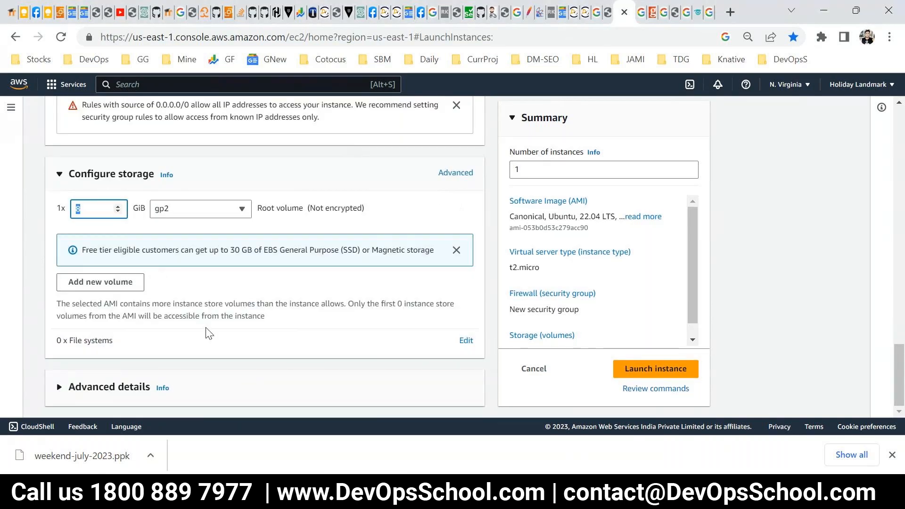
{"action": "left_click", "coordinate": [92, 398]}
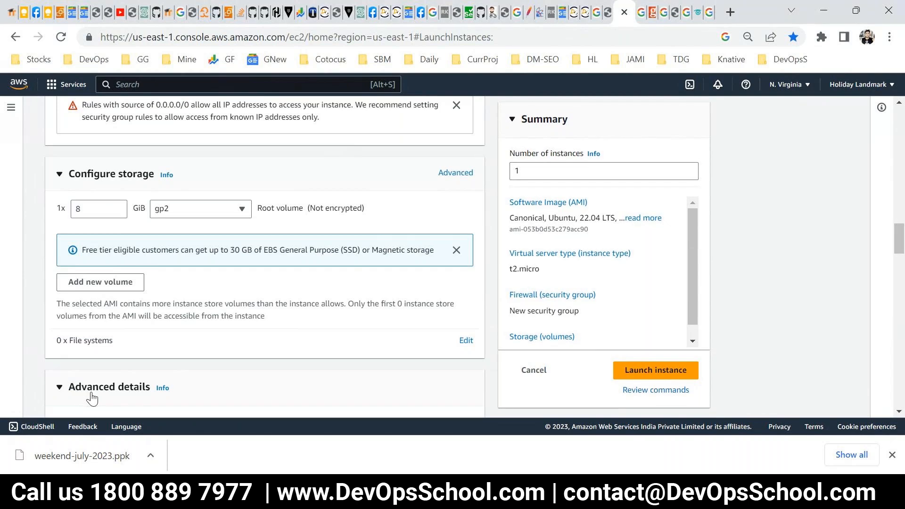
Step: Collapse the advanced details, review the configuration summary, and launch the Ubuntu instance
{"action": "left_click", "coordinate": [92, 398]}
{"action": "scroll", "coordinate": [549, 264], "scroll_direction": "up", "scroll_amount": 6}
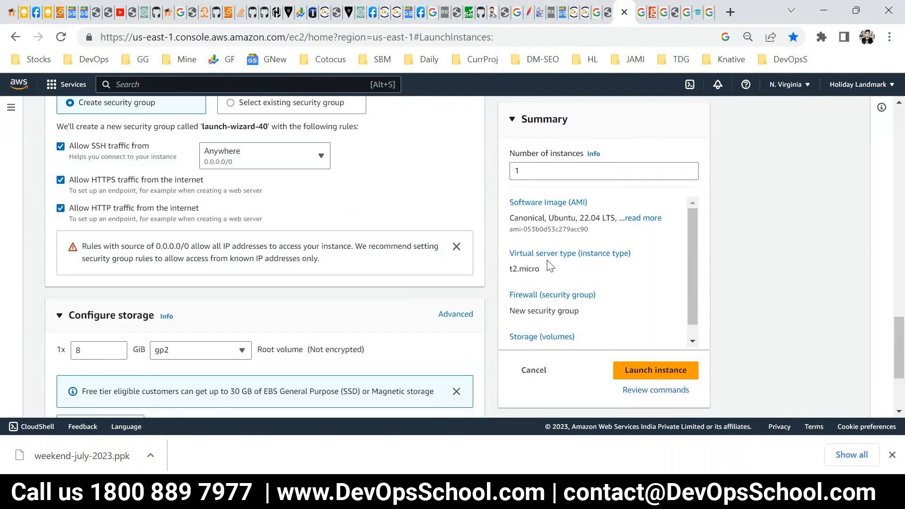
{"action": "scroll", "coordinate": [580, 177], "scroll_direction": "down", "scroll_amount": 2}
{"action": "double_click", "coordinate": [517, 171]}
{"action": "scroll", "coordinate": [639, 279], "scroll_direction": "down", "scroll_amount": 1}
{"action": "left_click_drag", "start_coordinate": [535, 254], "coordinate": [511, 254]}
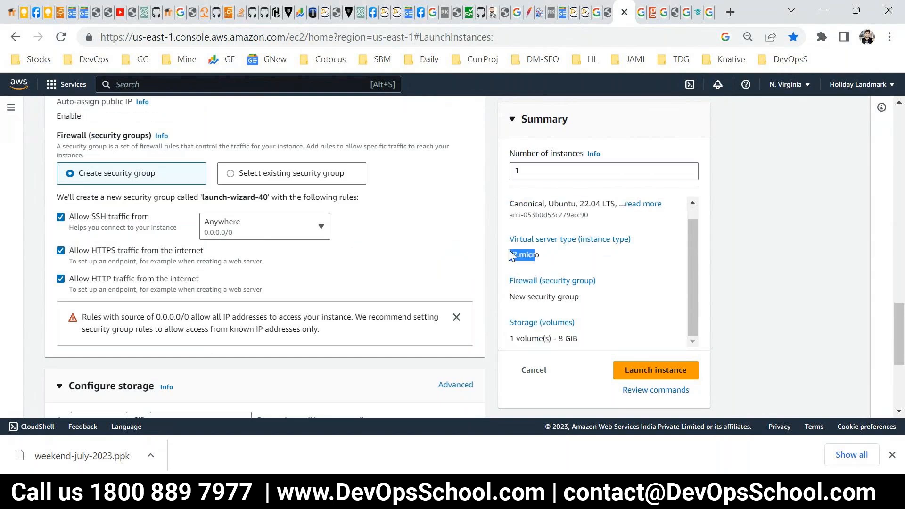
{"action": "scroll", "coordinate": [606, 294], "scroll_direction": "down", "scroll_amount": 3}
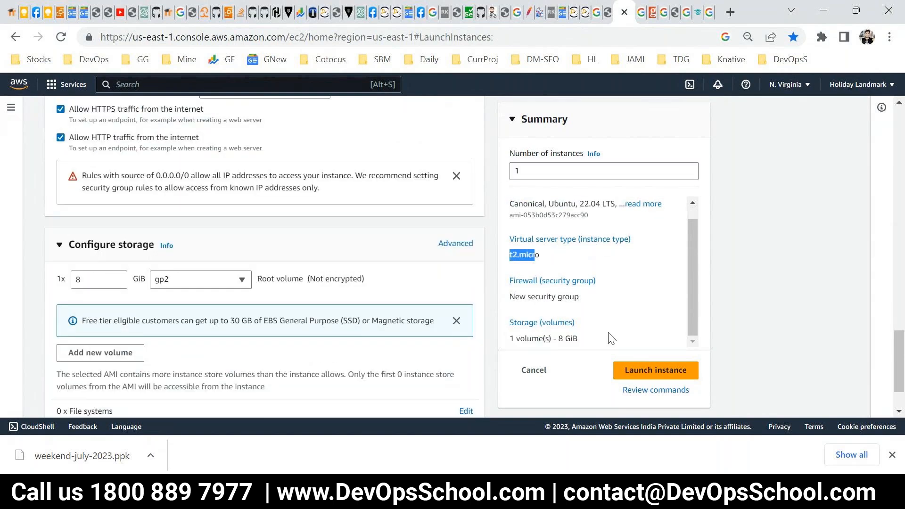
{"action": "scroll", "coordinate": [612, 338], "scroll_direction": "down", "scroll_amount": 2}
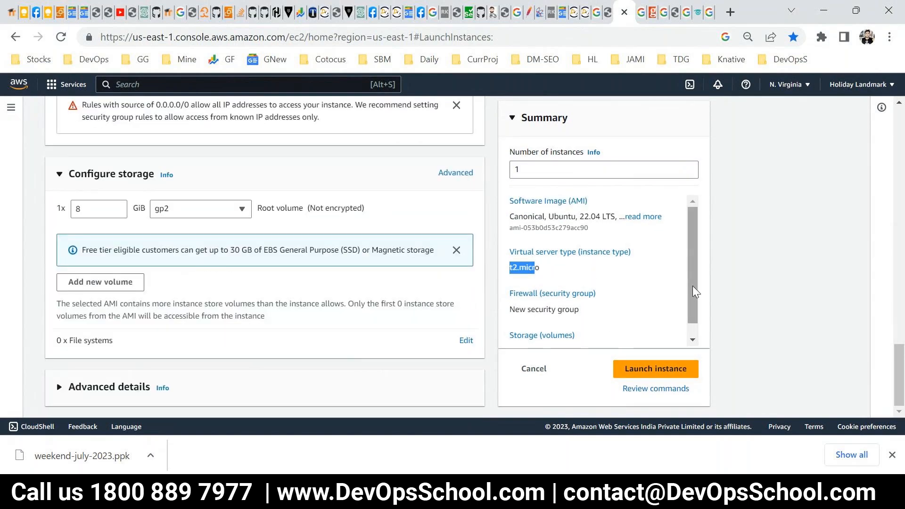
{"action": "left_click", "coordinate": [656, 370]}
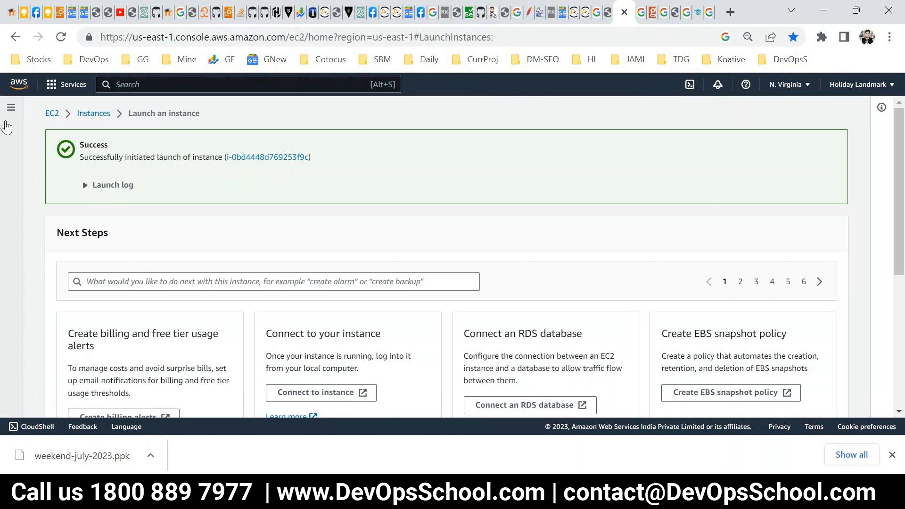
Step: List only the running instances from the EC2 Dashboard, refresh the list, and select the linxu instance
{"action": "left_click", "coordinate": [94, 114]}
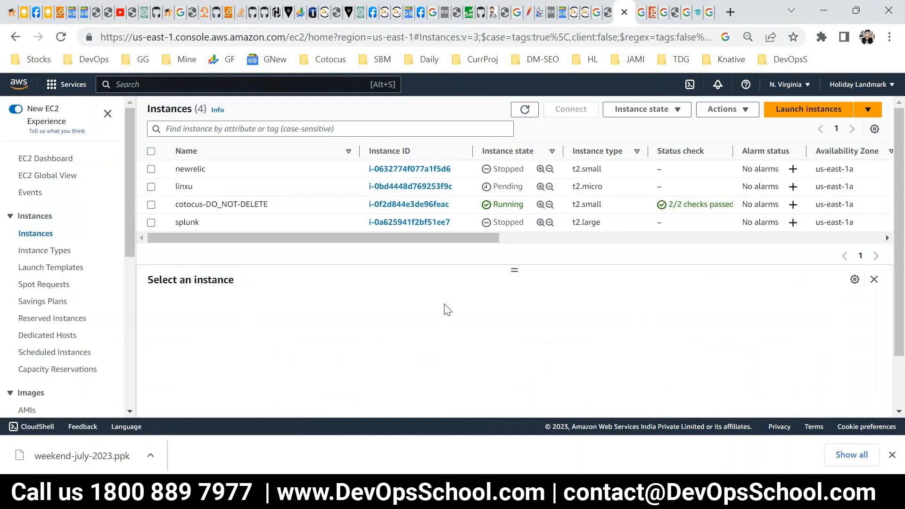
{"action": "left_click", "coordinate": [59, 160]}
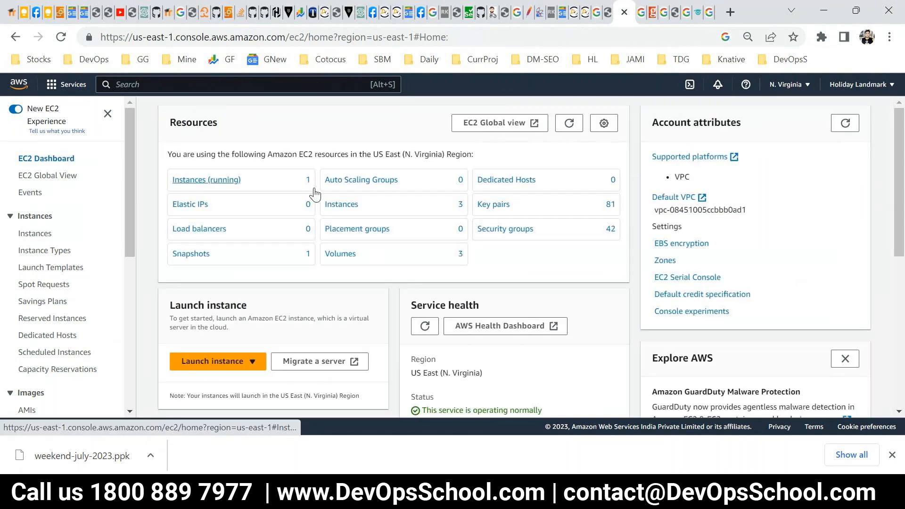
{"action": "left_click", "coordinate": [221, 181]}
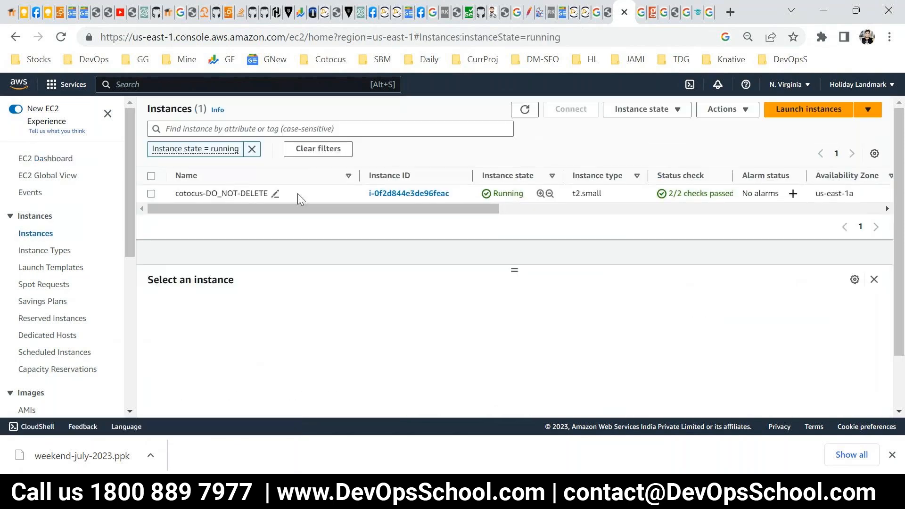
{"action": "left_click", "coordinate": [526, 113]}
{"action": "left_click", "coordinate": [525, 109]}
{"action": "left_click", "coordinate": [523, 110]}
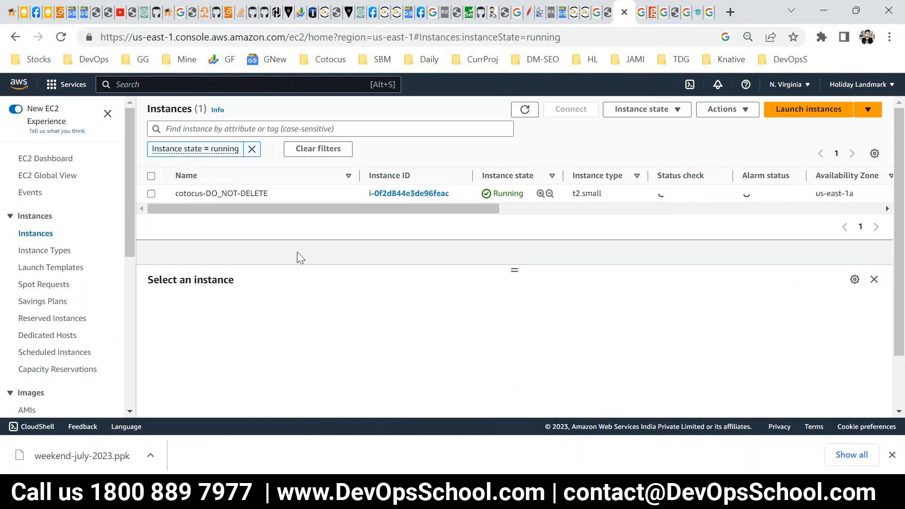
{"action": "left_click", "coordinate": [529, 113]}
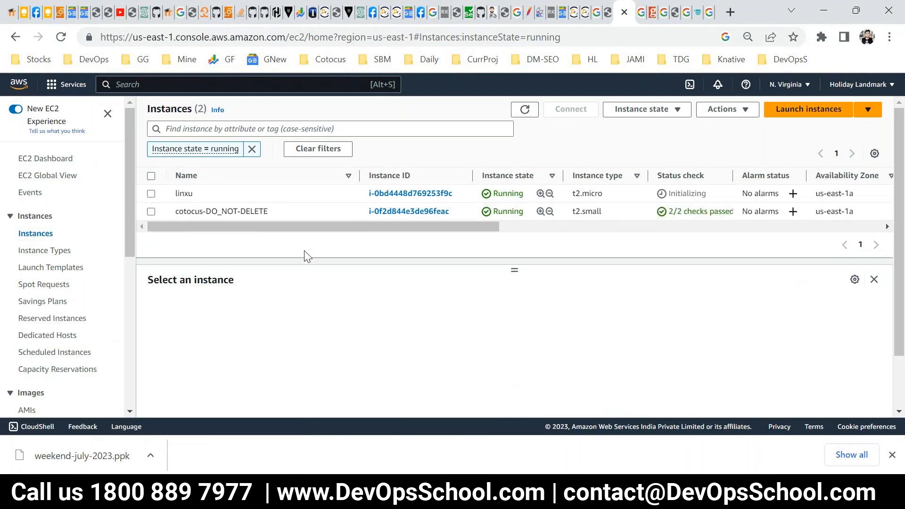
{"action": "left_click_drag", "start_coordinate": [175, 194], "coordinate": [202, 196]}
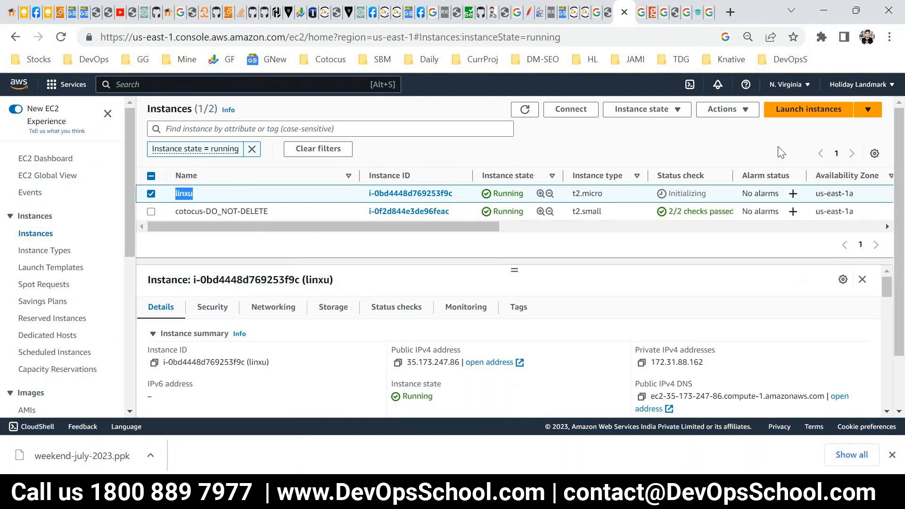
Step: Start launching another instance named windows and choose the Microsoft Windows Server 2022 Base image
{"action": "left_click", "coordinate": [793, 113]}
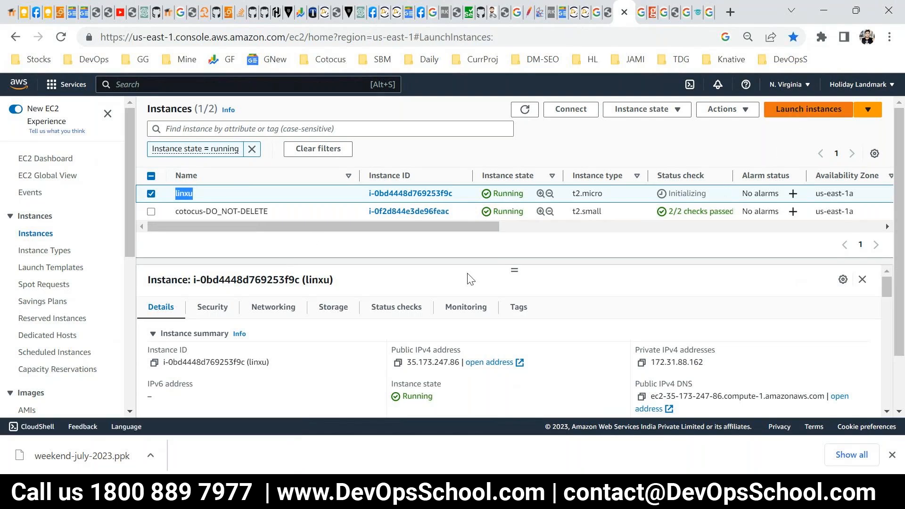
{"action": "left_click", "coordinate": [190, 273]}
{"action": "type", "text": "w"}
{"action": "type", "text": "eekend"}
{"action": "scroll", "coordinate": [191, 283], "scroll_direction": "down", "scroll_amount": 5}
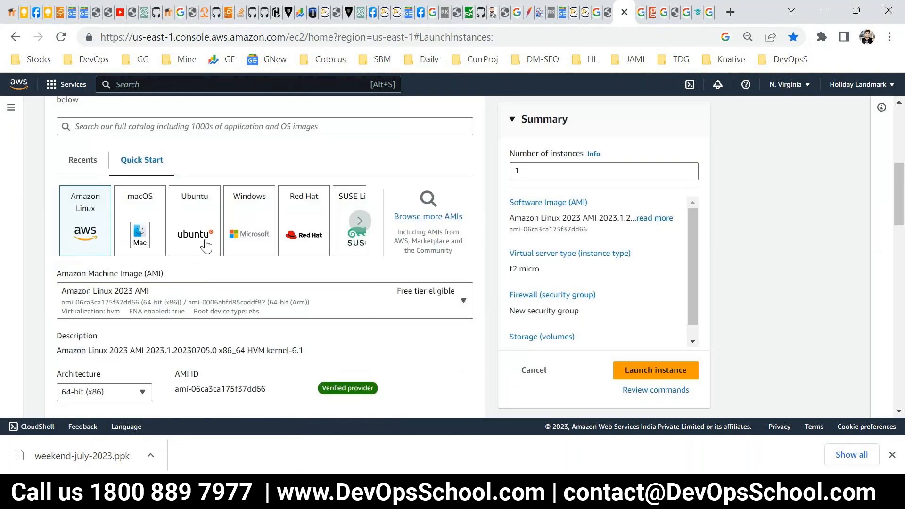
{"action": "left_click", "coordinate": [243, 231]}
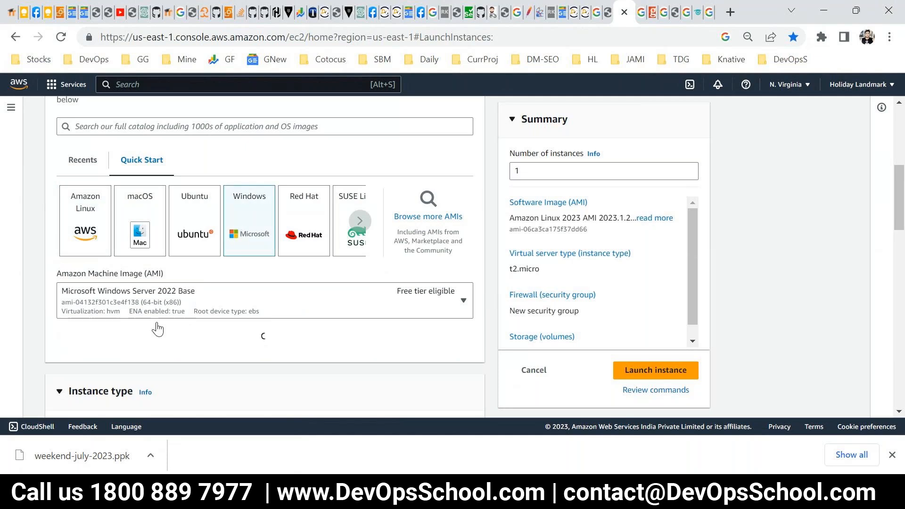
Step: Set the Windows instance's type to t2.small
{"action": "scroll", "coordinate": [114, 330], "scroll_direction": "down", "scroll_amount": 4}
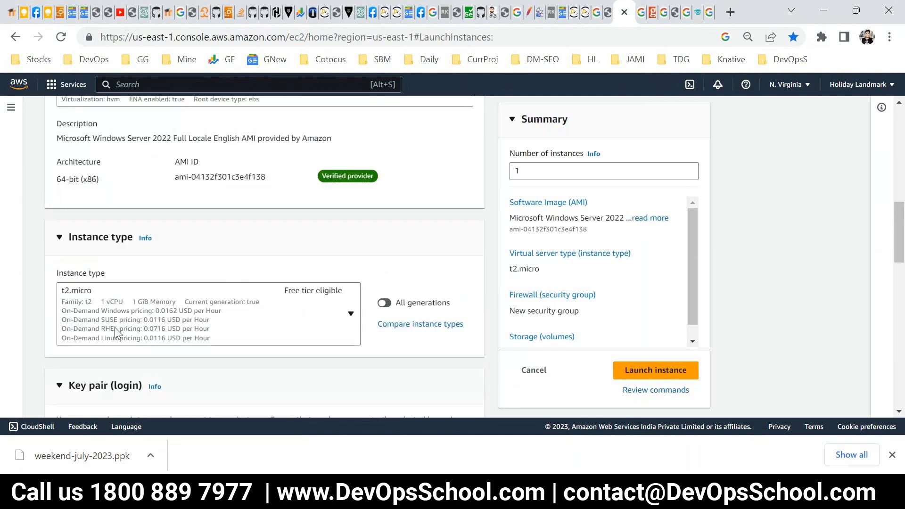
{"action": "left_click", "coordinate": [136, 326]}
{"action": "scroll", "coordinate": [176, 263], "scroll_direction": "down", "scroll_amount": 2}
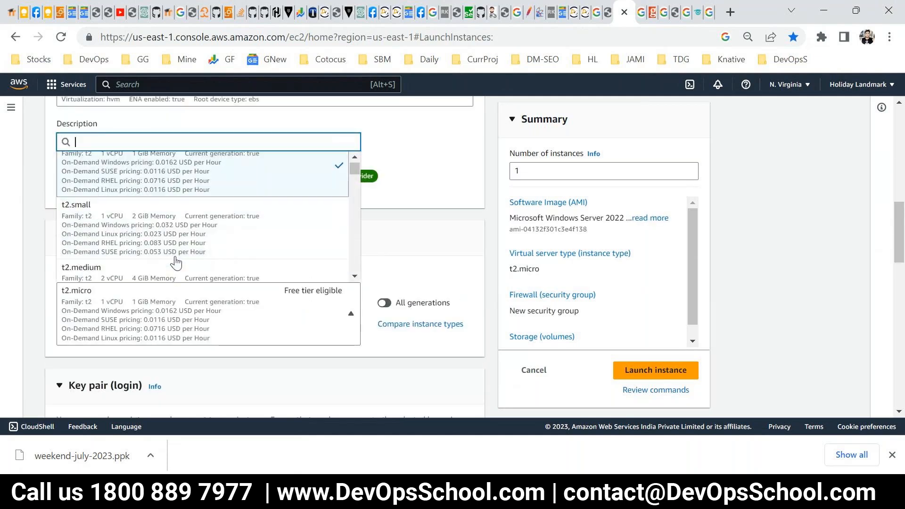
{"action": "left_click", "coordinate": [162, 235]}
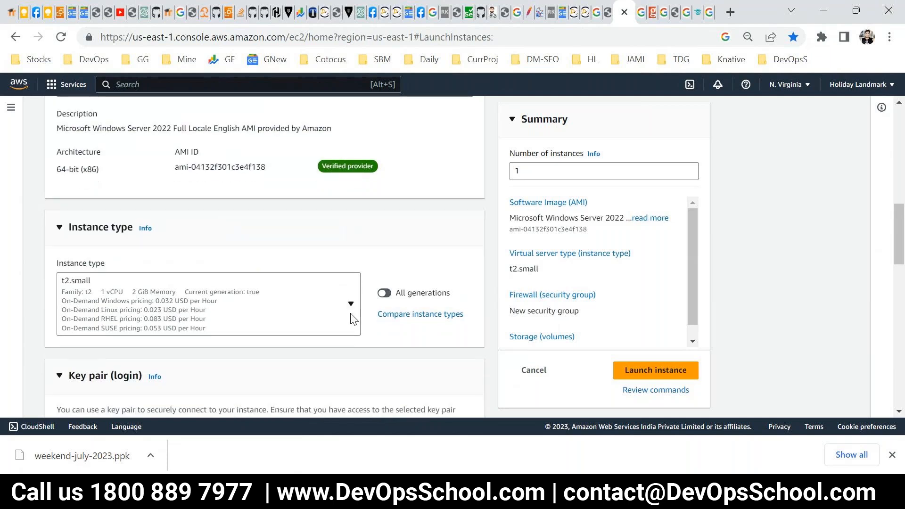
Step: Search the existing key pairs for july and choose weekend-july-2023 for the Windows instance
{"action": "scroll", "coordinate": [137, 237], "scroll_direction": "down", "scroll_amount": 2}
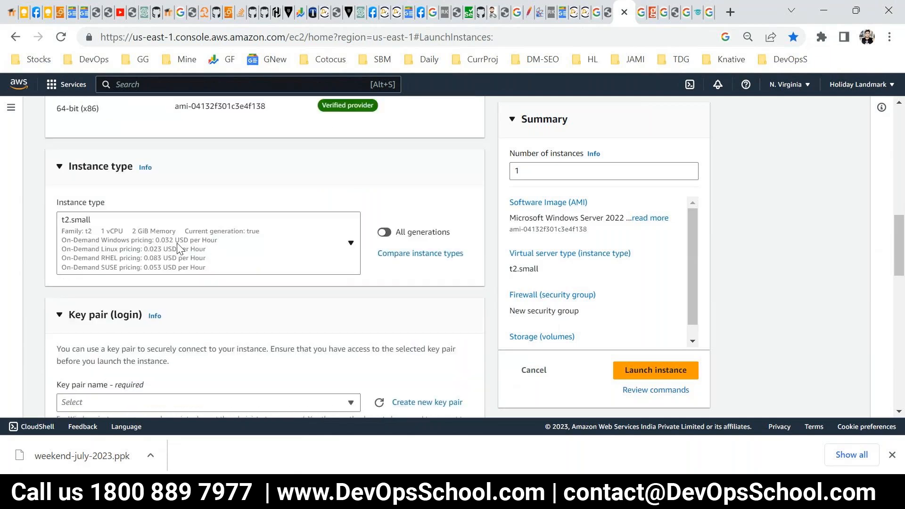
{"action": "scroll", "coordinate": [300, 289], "scroll_direction": "down", "scroll_amount": 3}
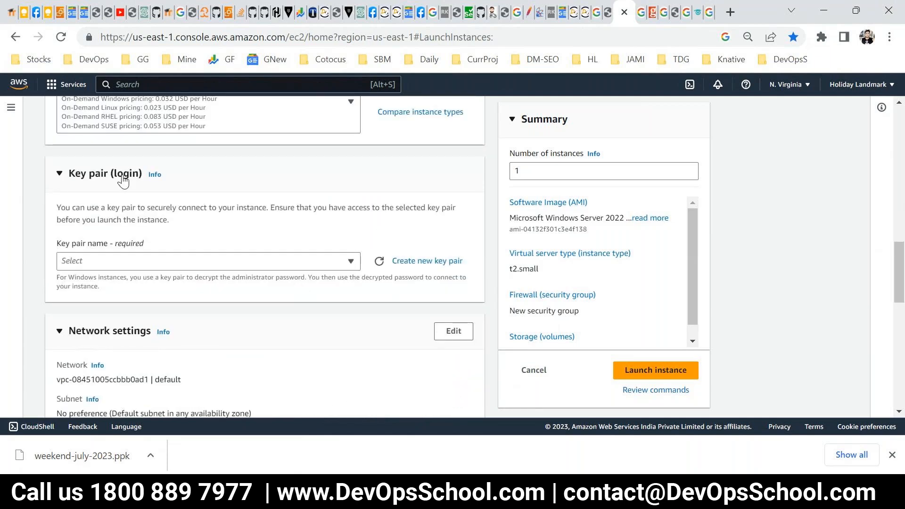
{"action": "left_click", "coordinate": [351, 262]}
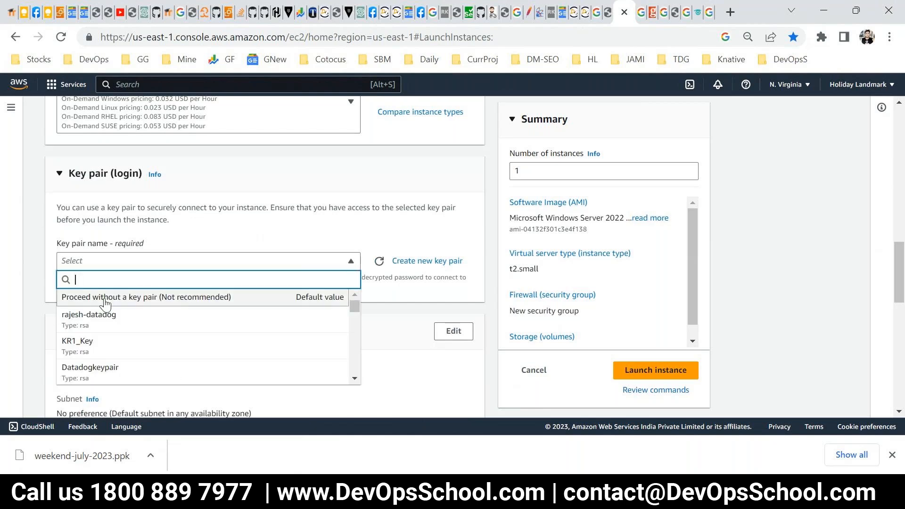
{"action": "type", "text": "july"}
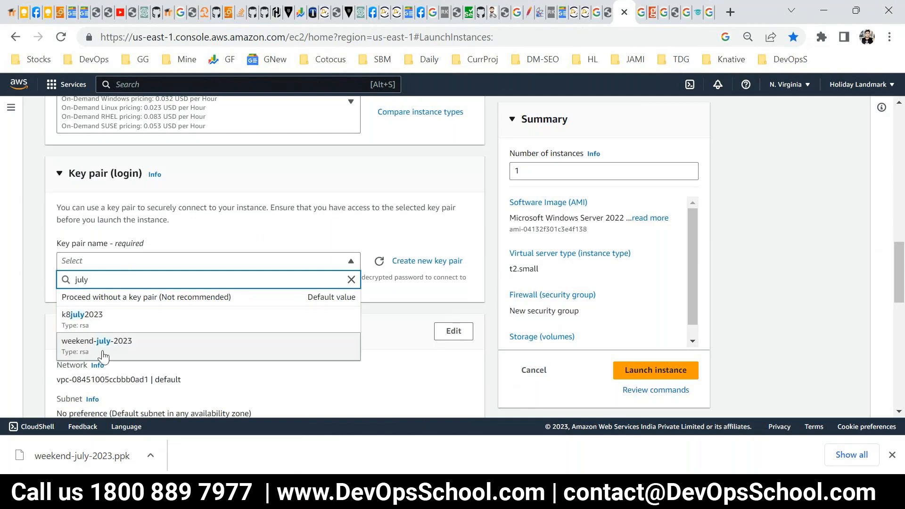
{"action": "left_click", "coordinate": [102, 348]}
Step: Switch the firewall to an existing security group and assign default in place of launch-wizard-32
{"action": "scroll", "coordinate": [181, 347], "scroll_direction": "down", "scroll_amount": 5}
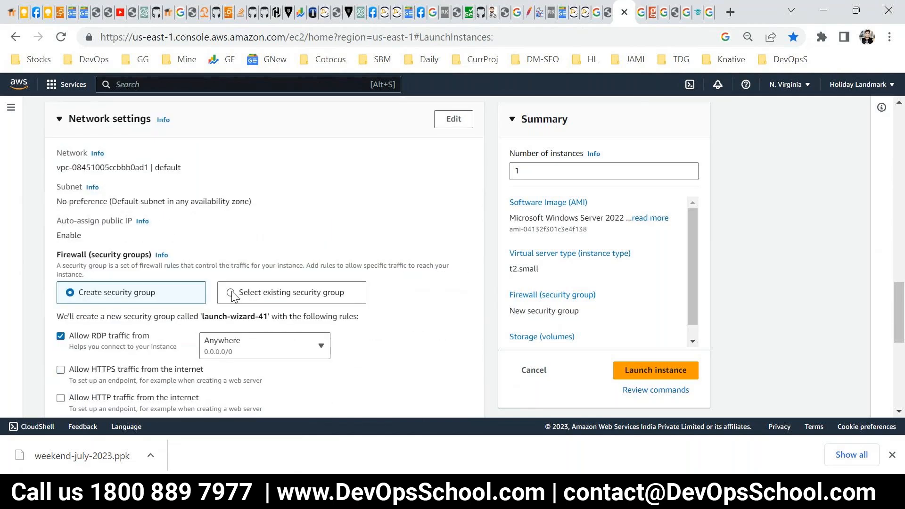
{"action": "left_click", "coordinate": [231, 293]}
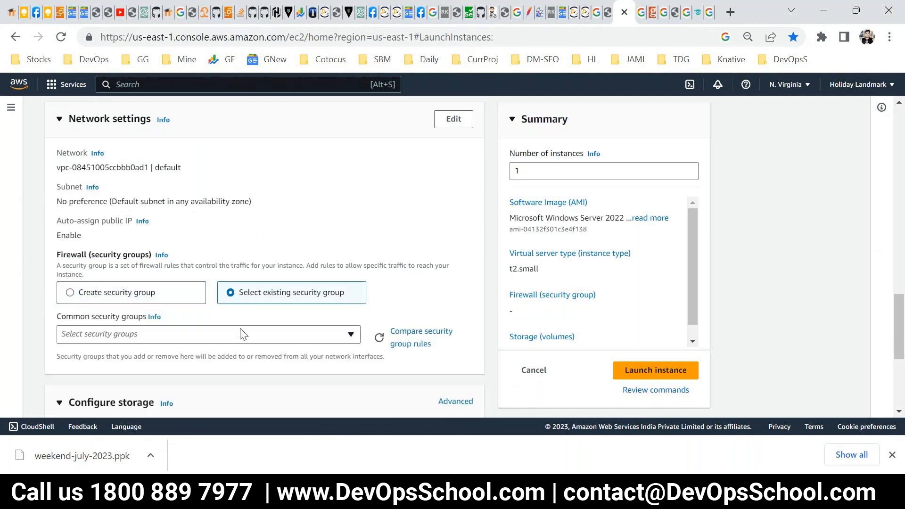
{"action": "left_click", "coordinate": [350, 335]}
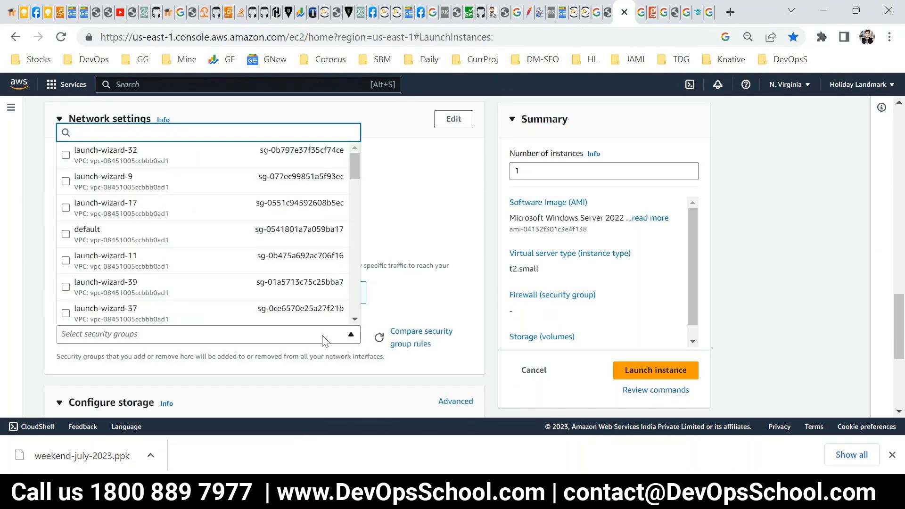
{"action": "left_click", "coordinate": [150, 158]}
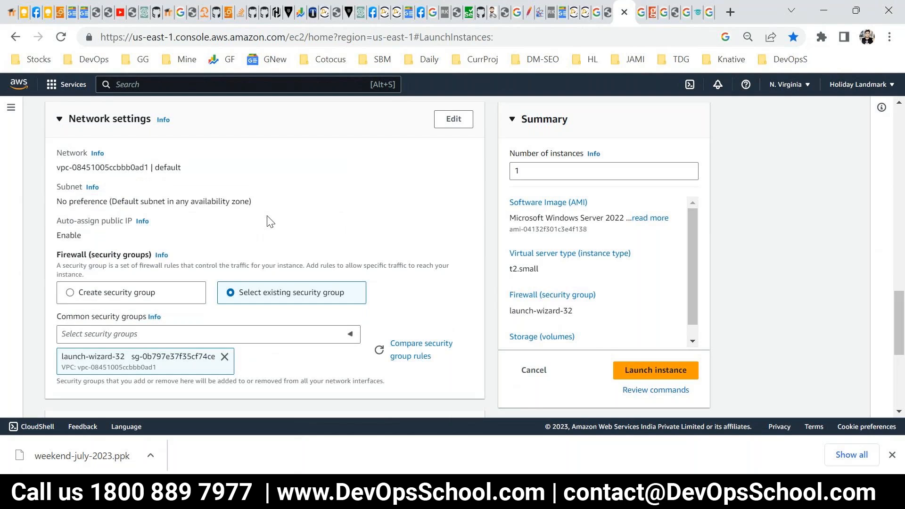
{"action": "left_click", "coordinate": [224, 357]}
{"action": "left_click", "coordinate": [236, 335]}
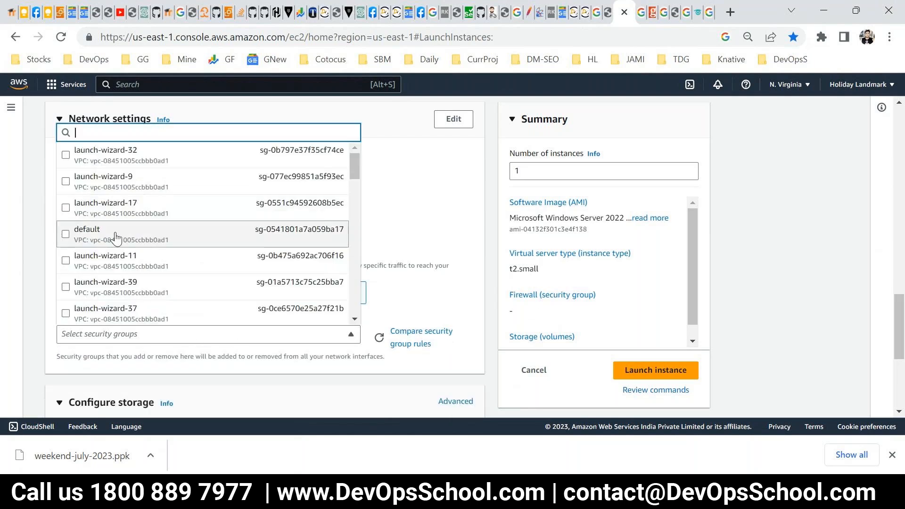
{"action": "left_click", "coordinate": [198, 229]}
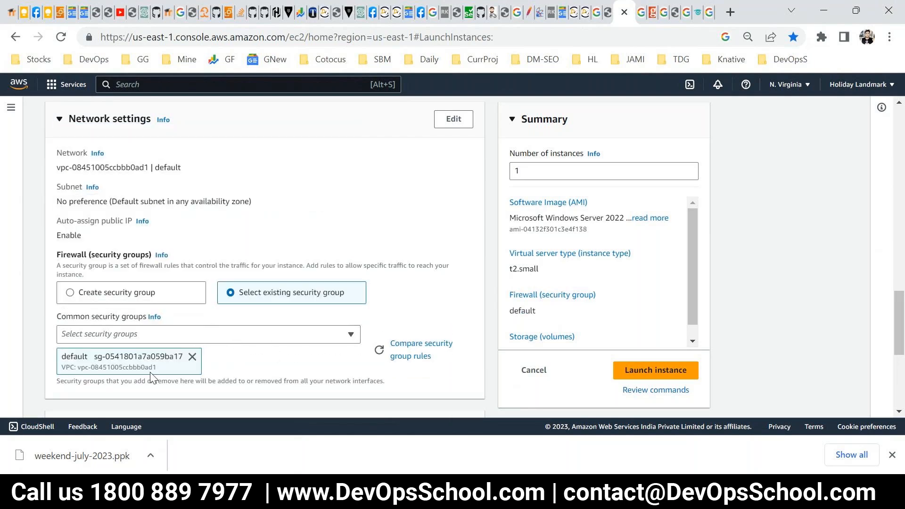
Step: Check the root volume size in the storage configuration and launch the Windows instance
{"action": "scroll", "coordinate": [166, 348], "scroll_direction": "down", "scroll_amount": 3}
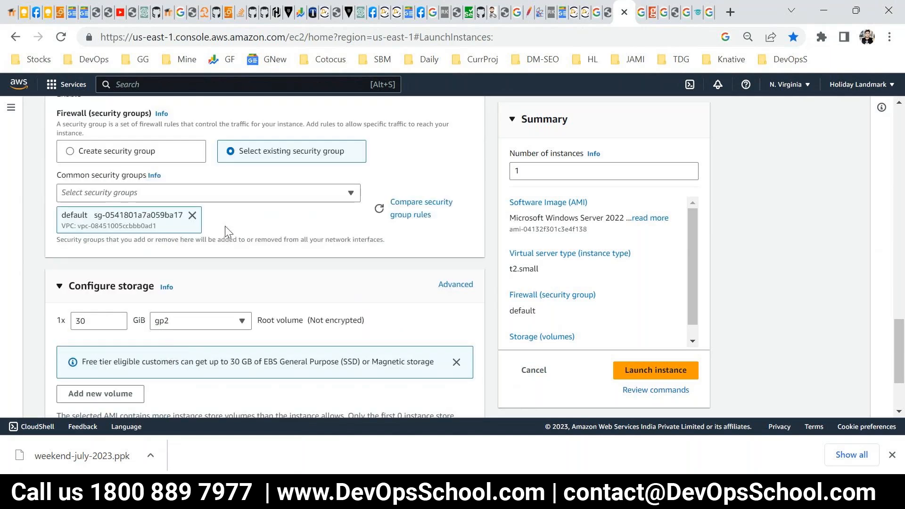
{"action": "left_click", "coordinate": [97, 321]}
{"action": "double_click", "coordinate": [97, 321]}
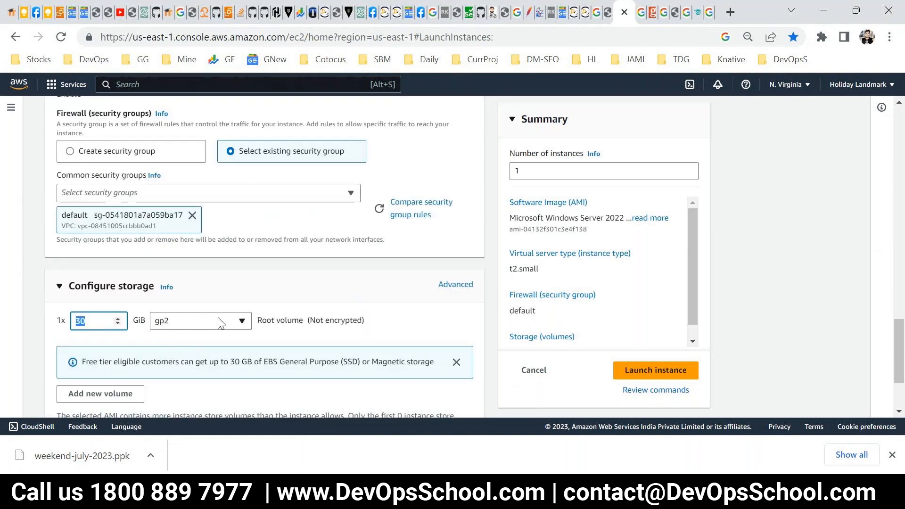
{"action": "scroll", "coordinate": [218, 321], "scroll_direction": "down", "scroll_amount": 2}
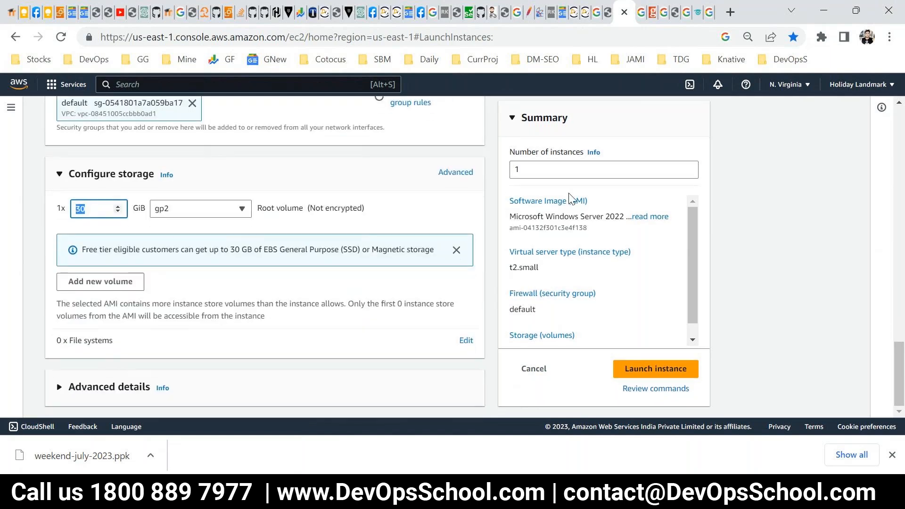
{"action": "left_click", "coordinate": [653, 369]}
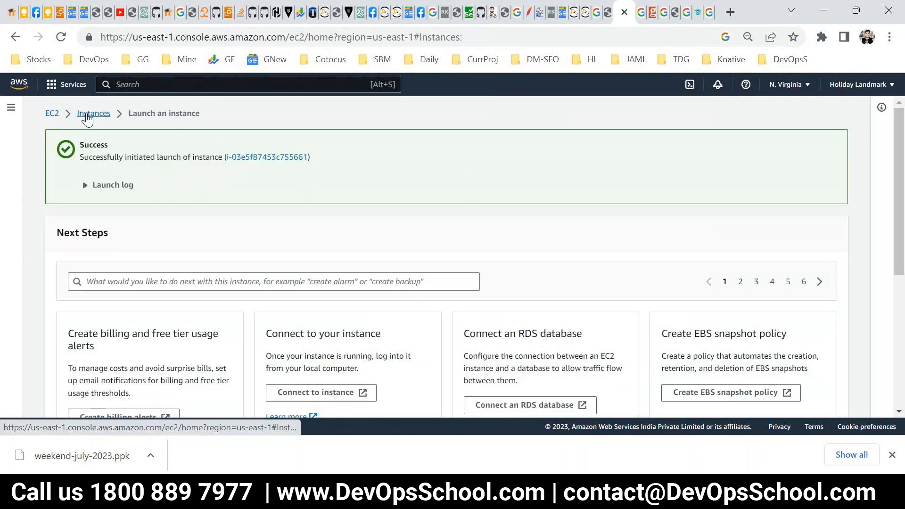
Step: Filter the instances to the running ones again, refresh the list, and select the windows instance to view its details
{"action": "left_click", "coordinate": [92, 113]}
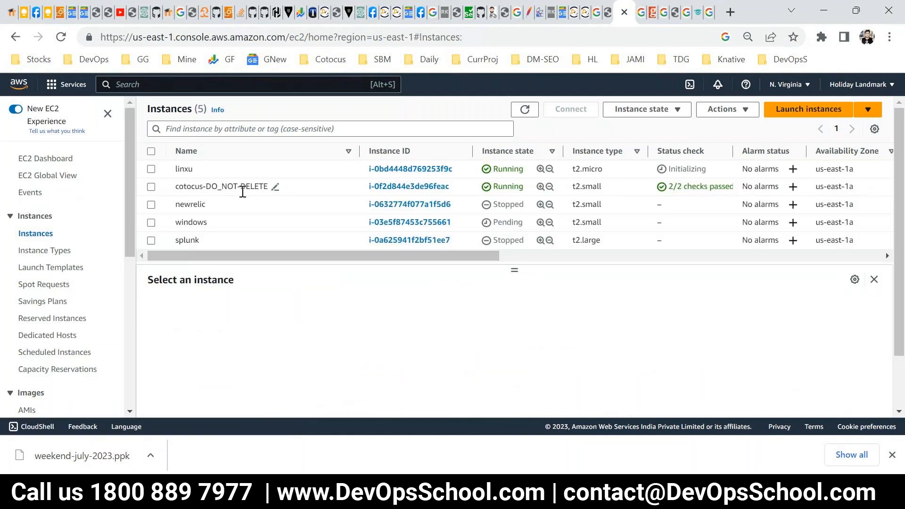
{"action": "left_click", "coordinate": [51, 160]}
{"action": "left_click", "coordinate": [218, 182]}
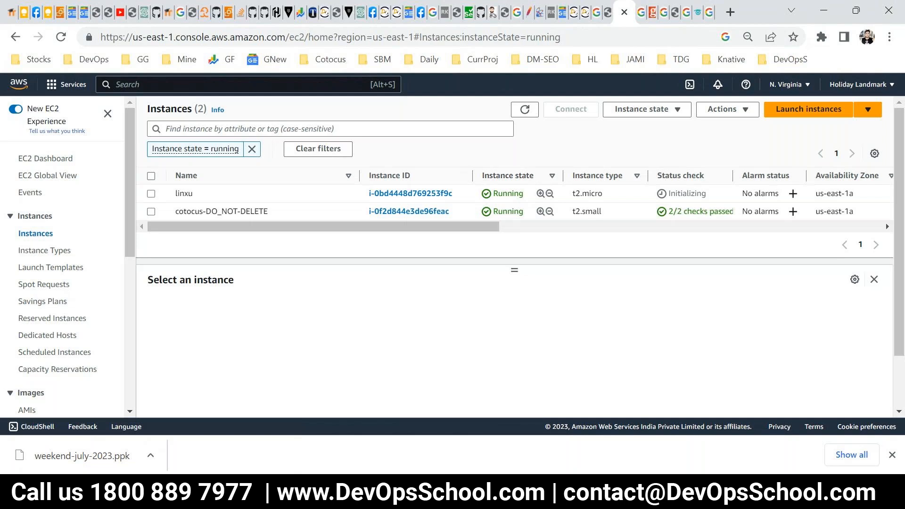
{"action": "left_click", "coordinate": [892, 455]}
{"action": "left_click", "coordinate": [525, 109]}
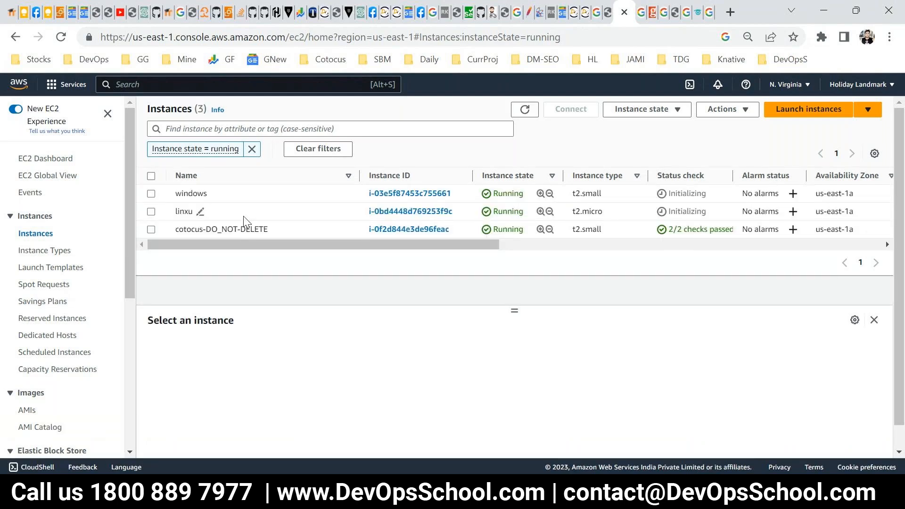
{"action": "left_click", "coordinate": [248, 216]}
{"action": "left_click", "coordinate": [236, 196]}
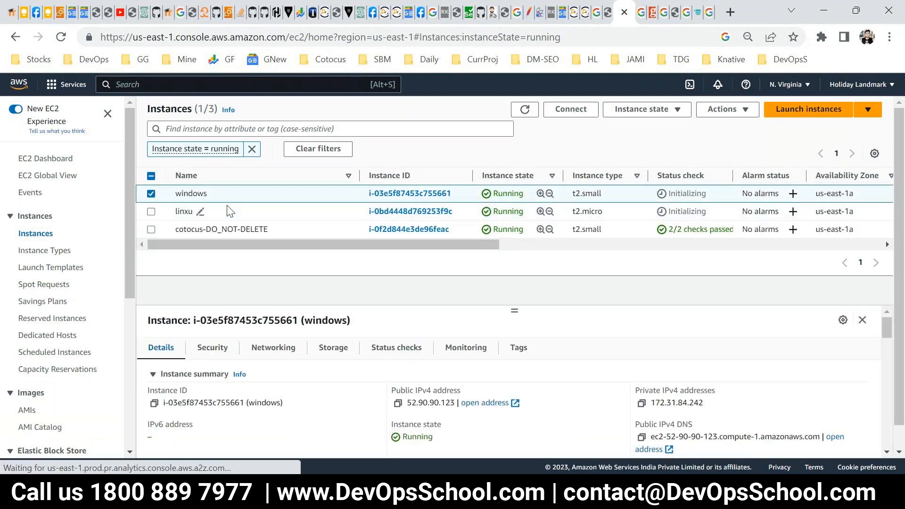
Step: Select the linxu instance and examine its public and private IPv4 addresses in the instance details
{"action": "left_click", "coordinate": [212, 215]}
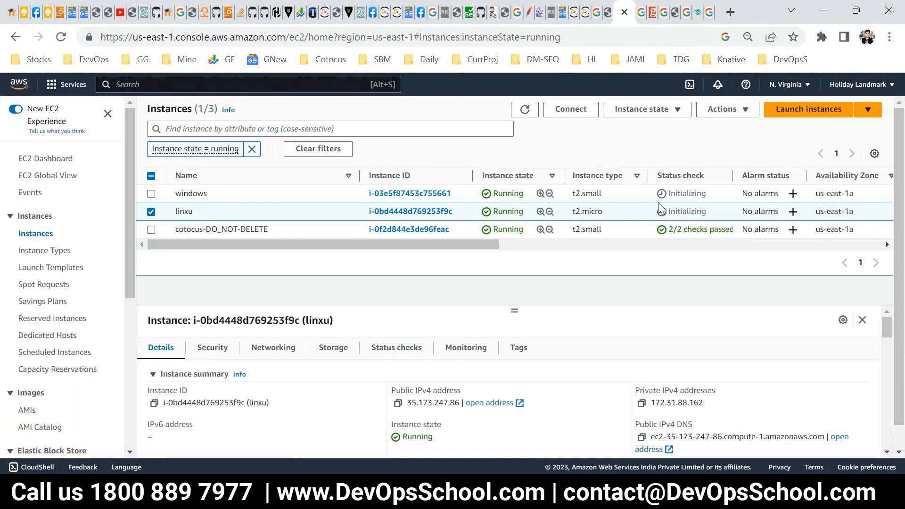
{"action": "left_click", "coordinate": [734, 111]}
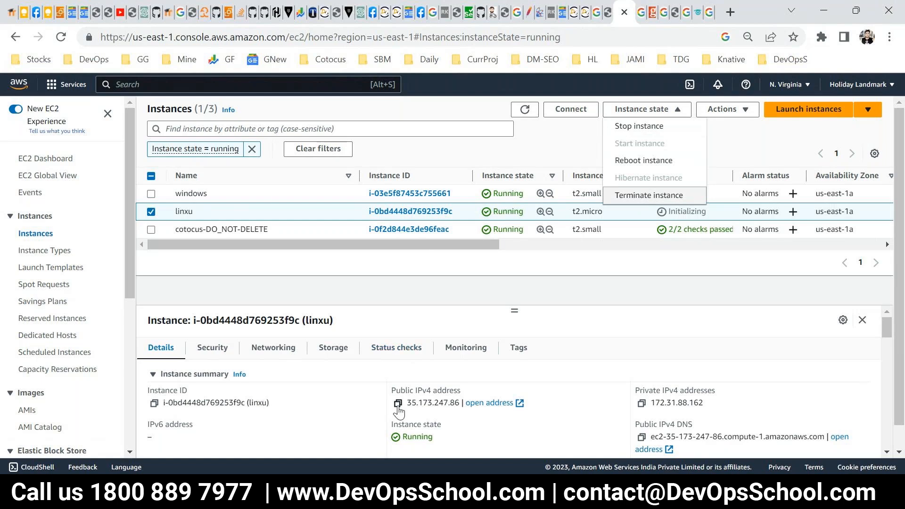
{"action": "scroll", "coordinate": [415, 417], "scroll_direction": "down", "scroll_amount": 3}
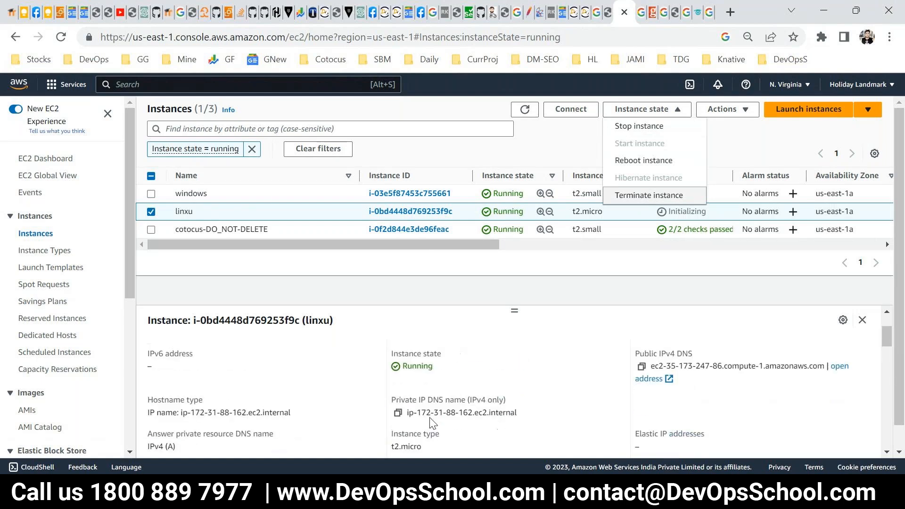
{"action": "scroll", "coordinate": [433, 423], "scroll_direction": "up", "scroll_amount": 3}
{"action": "left_click_drag", "start_coordinate": [391, 390], "coordinate": [438, 390]}
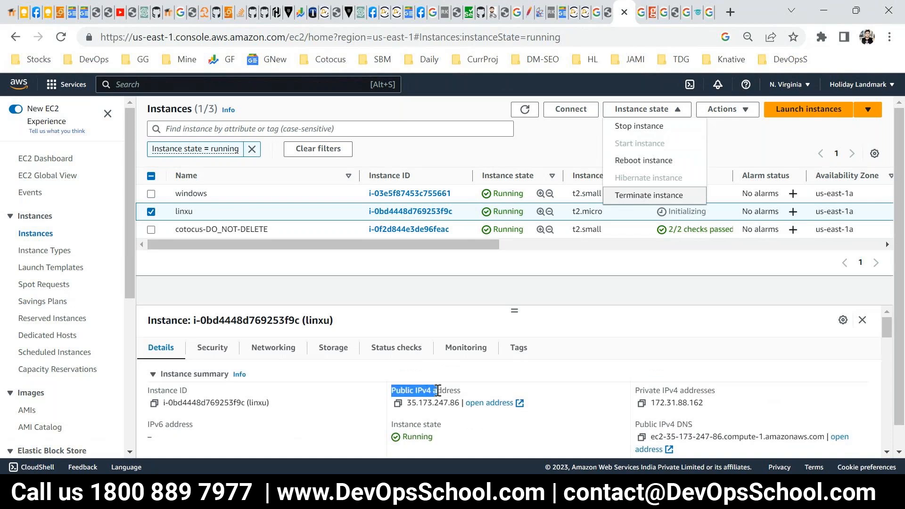
{"action": "mouse_move", "coordinate": [638, 390]}
{"action": "left_mouse_down"}
{"action": "mouse_move", "coordinate": [715, 390]}
{"action": "mouse_move", "coordinate": [632, 392]}
{"action": "left_mouse_up"}
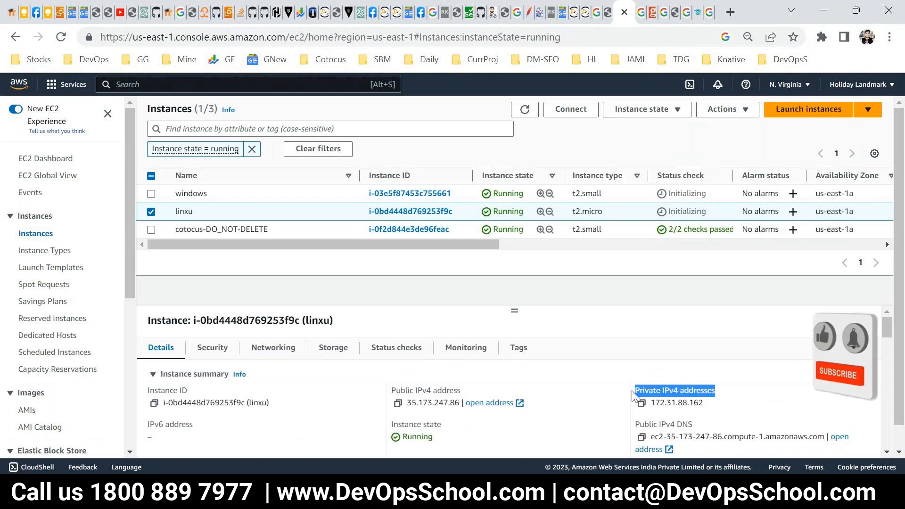
{"action": "left_click_drag", "start_coordinate": [401, 391], "coordinate": [459, 387]}
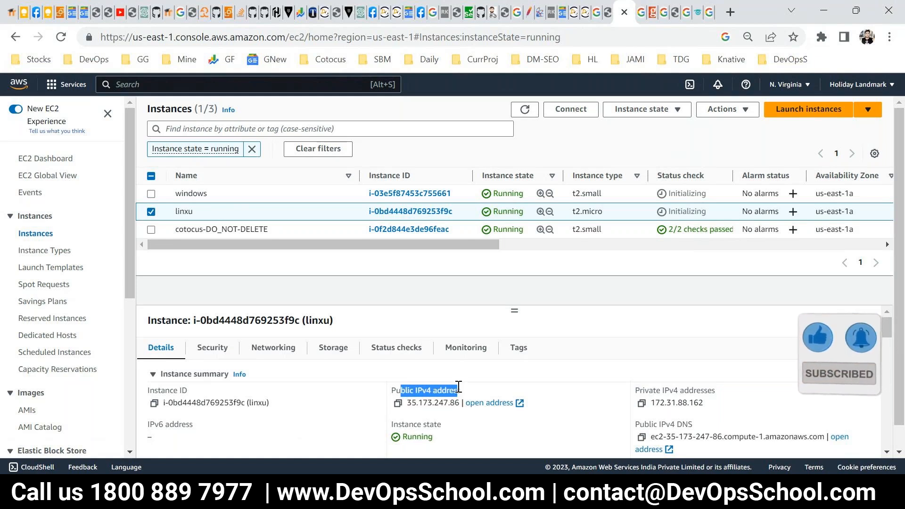
Step: Switch to the annotated diagram in Snipping Tool and sketch a server in Region A's Availability Zone 1 and a user figure beside the map
{"action": "key", "text": "super+r"}
{"action": "key", "text": "Return"}
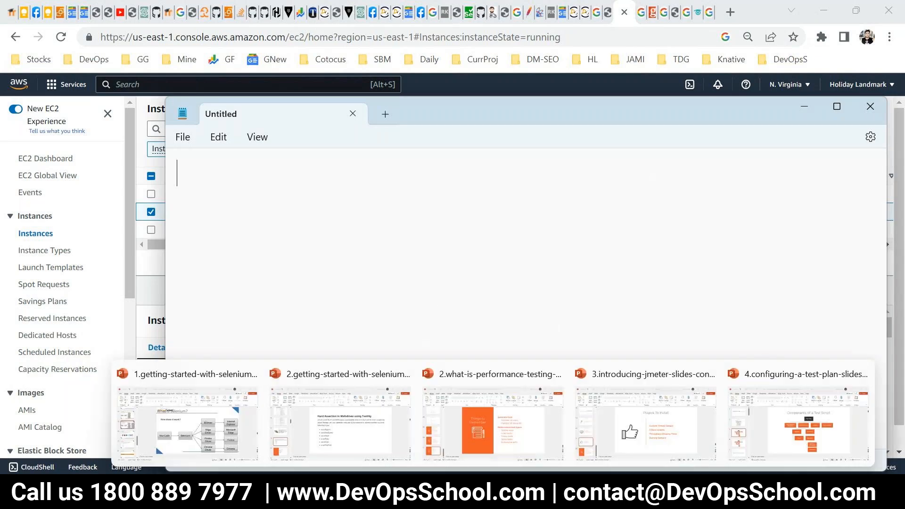
{"action": "left_click", "coordinate": [530, 492]}
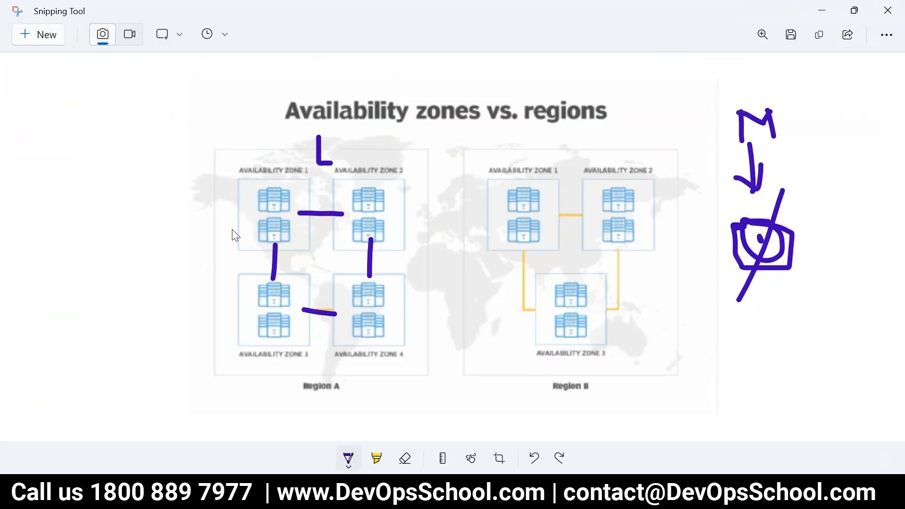
{"action": "left_click", "coordinate": [311, 393]}
{"action": "left_click_drag", "start_coordinate": [277, 219], "coordinate": [291, 236]}
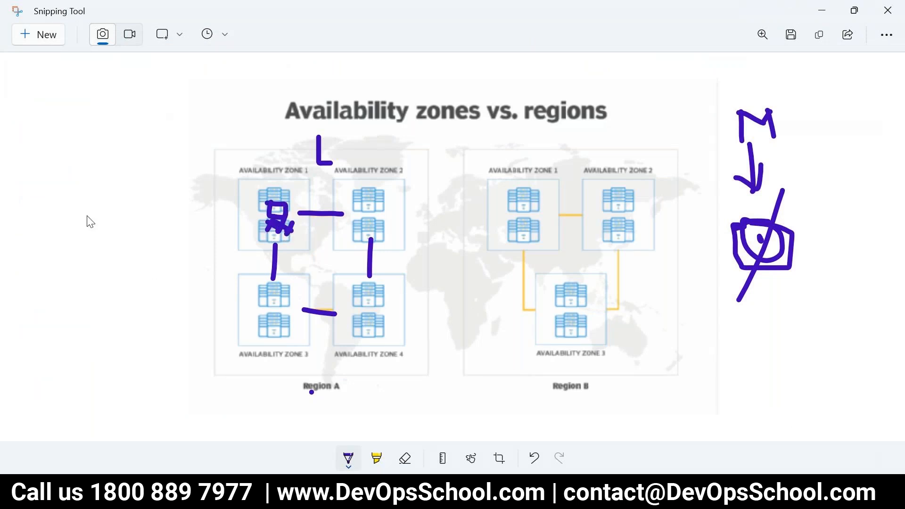
{"action": "mouse_move", "coordinate": [35, 130]}
{"action": "left_mouse_down"}
{"action": "mouse_move", "coordinate": [20, 178]}
{"action": "mouse_move", "coordinate": [45, 133]}
{"action": "left_mouse_up"}
{"action": "mouse_move", "coordinate": [34, 176]}
{"action": "left_mouse_down"}
{"action": "mouse_move", "coordinate": [23, 201]}
{"action": "mouse_move", "coordinate": [41, 179]}
{"action": "left_mouse_up"}
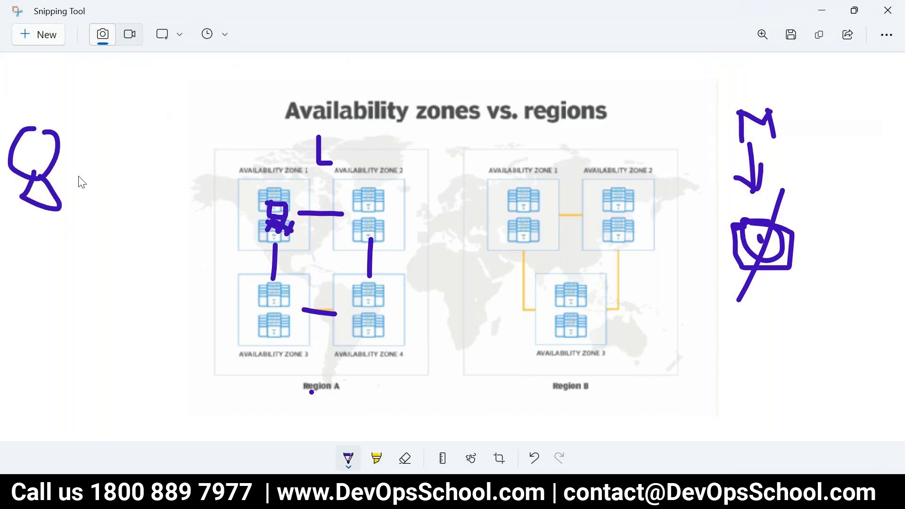
Step: Draw a circled P linked to the Availability Zone 1 server and an arrow from the user figure through it to the server
{"action": "mouse_move", "coordinate": [270, 204]}
{"action": "left_mouse_down"}
{"action": "mouse_move", "coordinate": [213, 140]}
{"action": "mouse_move", "coordinate": [214, 162]}
{"action": "mouse_move", "coordinate": [221, 124]}
{"action": "mouse_move", "coordinate": [216, 138]}
{"action": "left_mouse_up"}
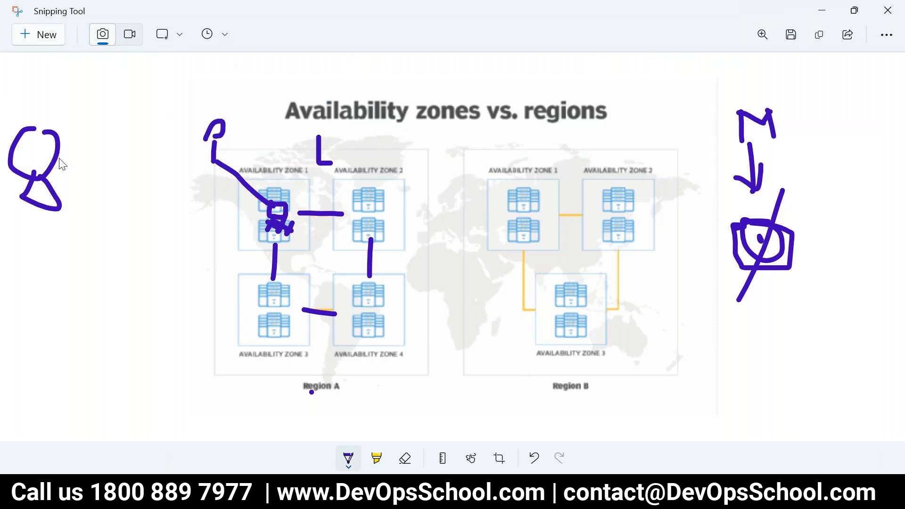
{"action": "mouse_move", "coordinate": [214, 104]}
{"action": "left_mouse_down"}
{"action": "mouse_move", "coordinate": [189, 124]}
{"action": "mouse_move", "coordinate": [216, 182]}
{"action": "mouse_move", "coordinate": [249, 113]}
{"action": "mouse_move", "coordinate": [226, 101]}
{"action": "left_mouse_up"}
{"action": "left_click_drag", "start_coordinate": [293, 239], "coordinate": [326, 215]}
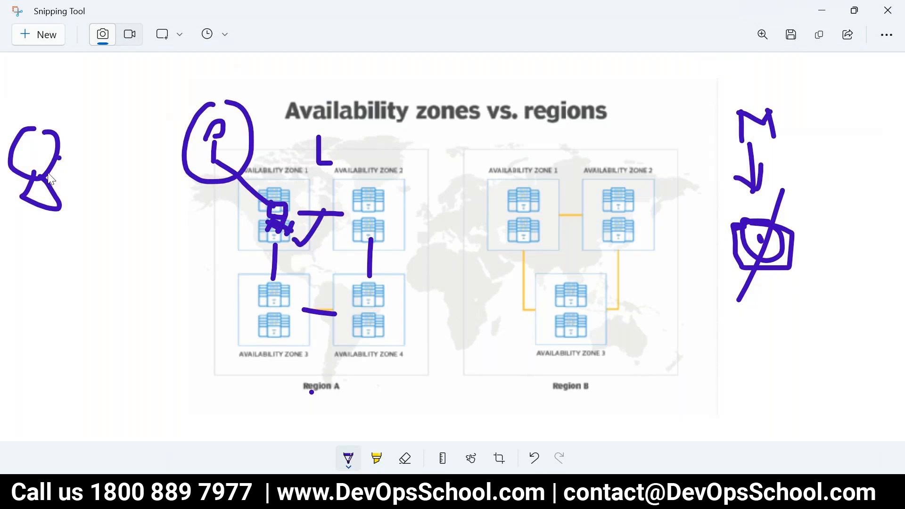
{"action": "mouse_move", "coordinate": [43, 164]}
{"action": "left_mouse_down"}
{"action": "mouse_move", "coordinate": [184, 148]}
{"action": "mouse_move", "coordinate": [168, 156]}
{"action": "mouse_move", "coordinate": [287, 243]}
{"action": "left_mouse_up"}
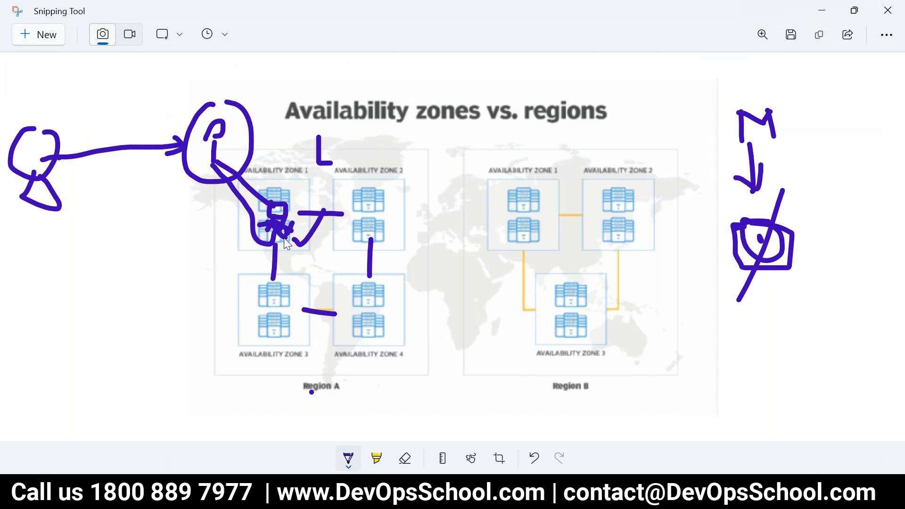
Step: Return to the EC2 console in Chrome, review the EC2 Instance Connect options and user name for the linxu instance, and cancel
{"action": "key", "text": "alt+Tab"}
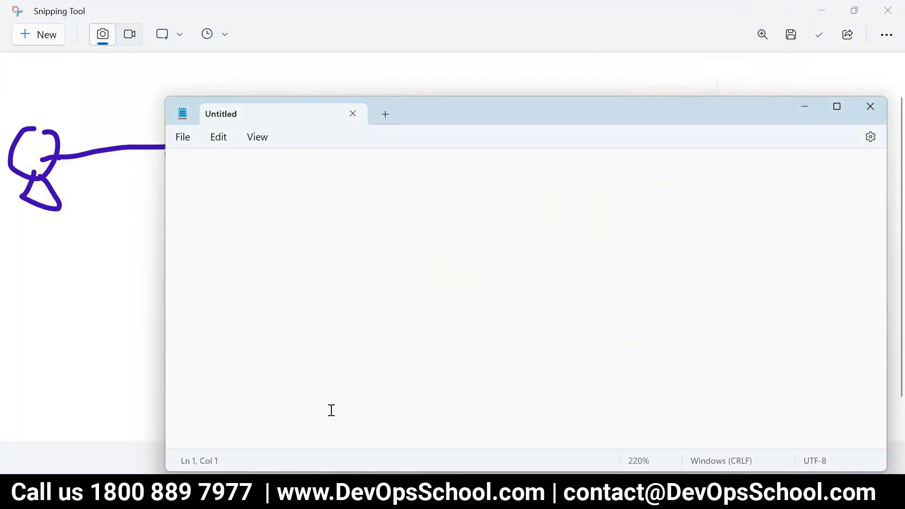
{"action": "left_click", "coordinate": [354, 493]}
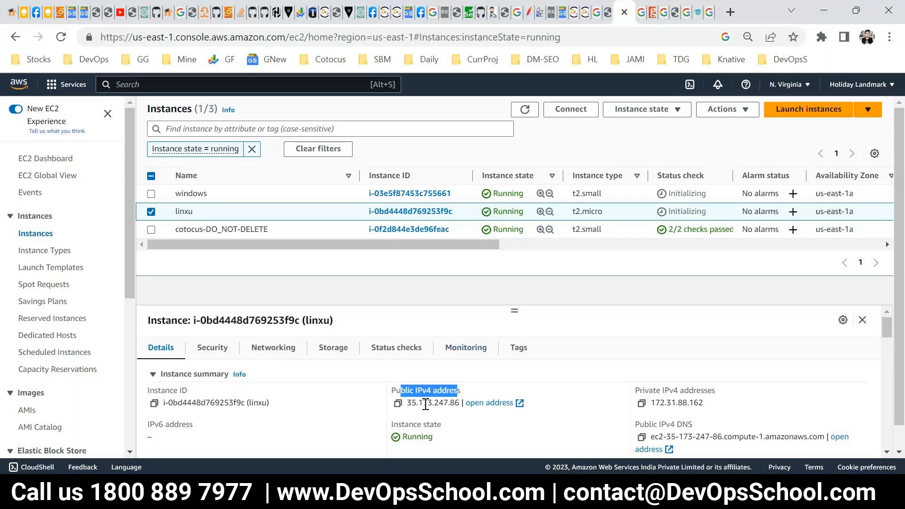
{"action": "left_click", "coordinate": [197, 198]}
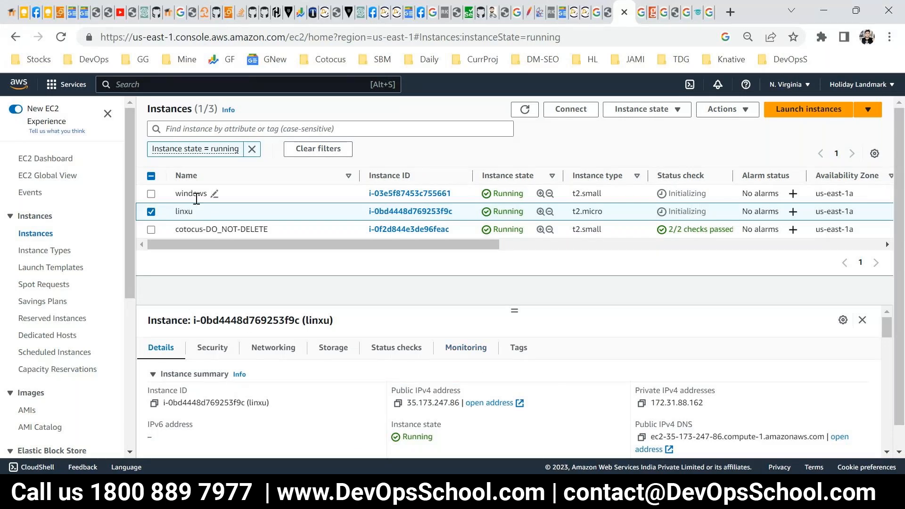
{"action": "left_click", "coordinate": [197, 198]}
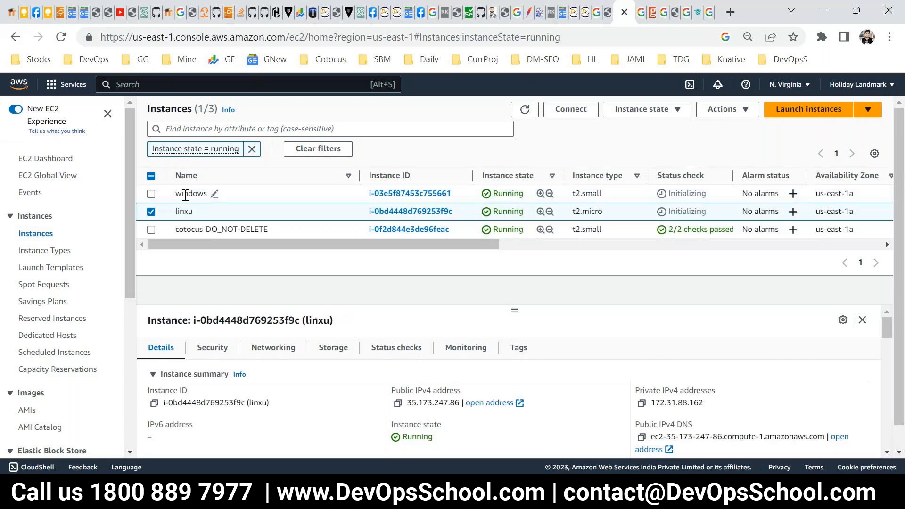
{"action": "left_click", "coordinate": [185, 195]}
{"action": "left_click", "coordinate": [569, 110]}
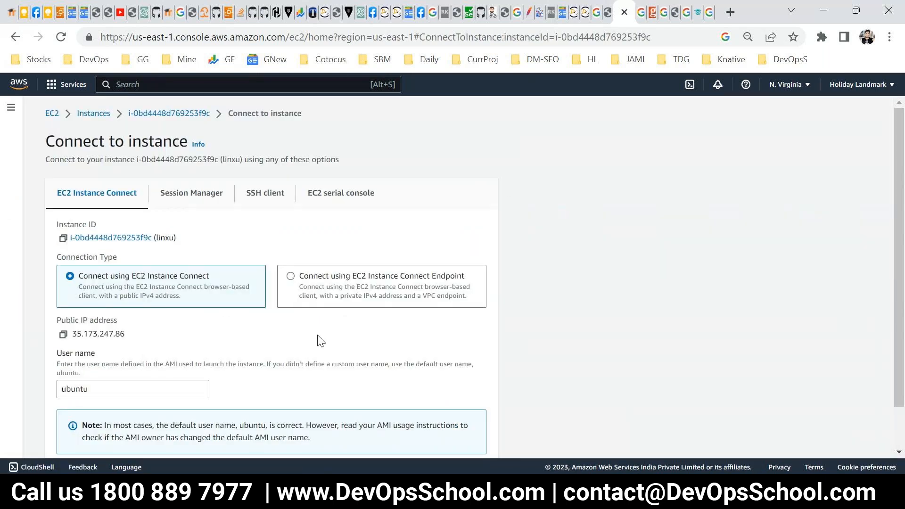
{"action": "scroll", "coordinate": [321, 340], "scroll_direction": "down", "scroll_amount": 1}
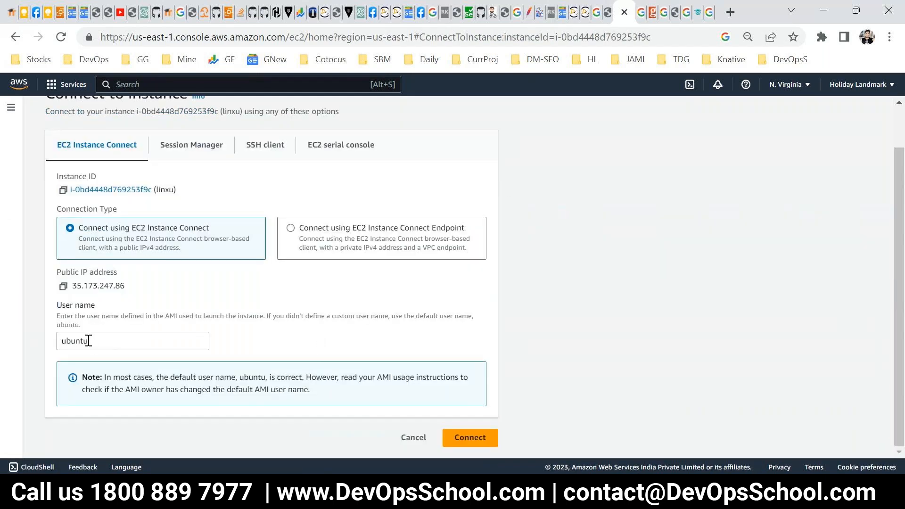
{"action": "left_click", "coordinate": [410, 442]}
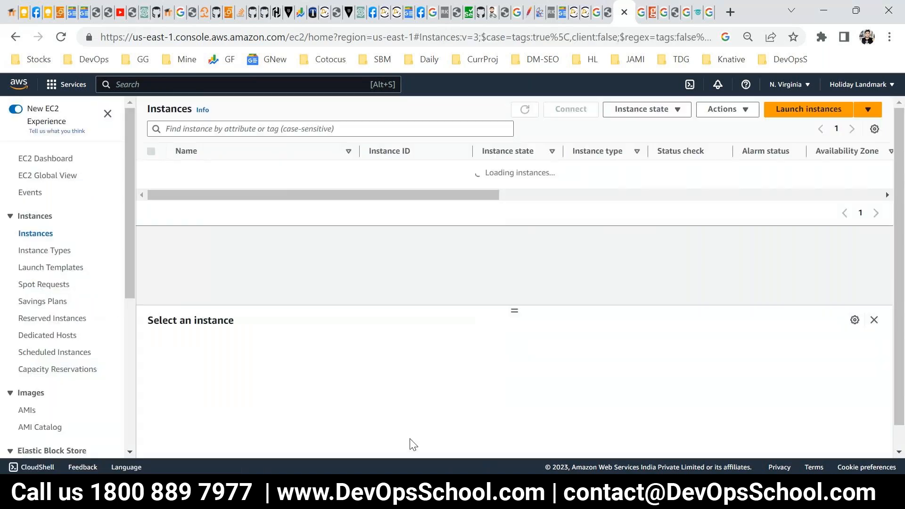
Step: Launch PuTTY and copy the linxu instance's public IPv4 address into its host name
{"action": "left_click", "coordinate": [137, 492]}
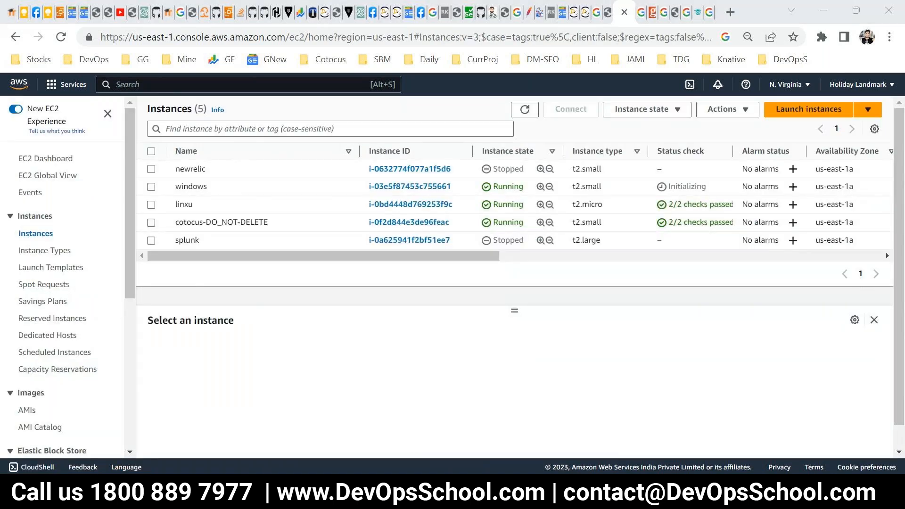
{"action": "type", "text": "put"}
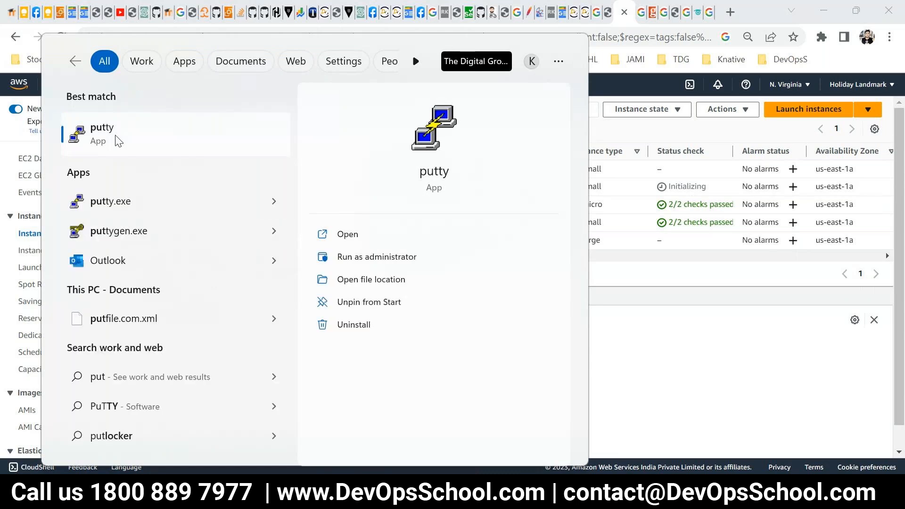
{"action": "left_click", "coordinate": [118, 138]}
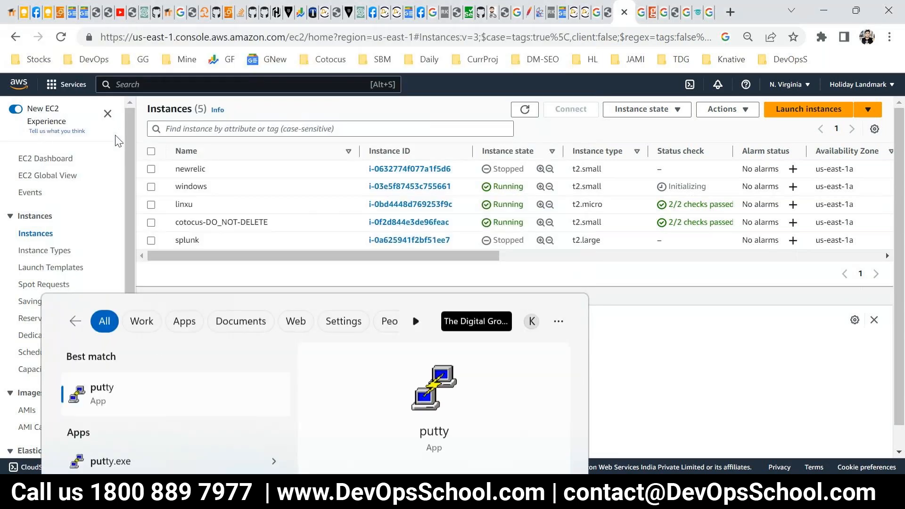
{"action": "left_click", "coordinate": [188, 204]}
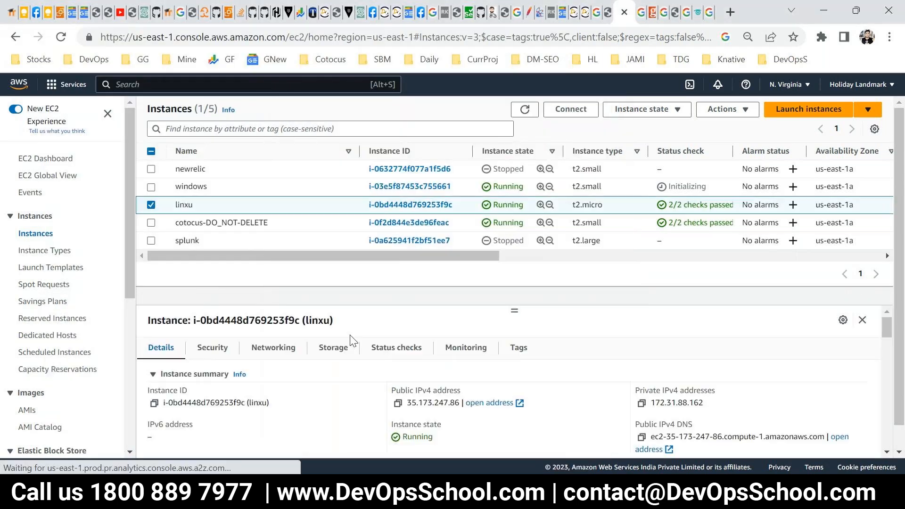
{"action": "left_click", "coordinate": [398, 403]}
{"action": "key", "text": "alt+Tab"}
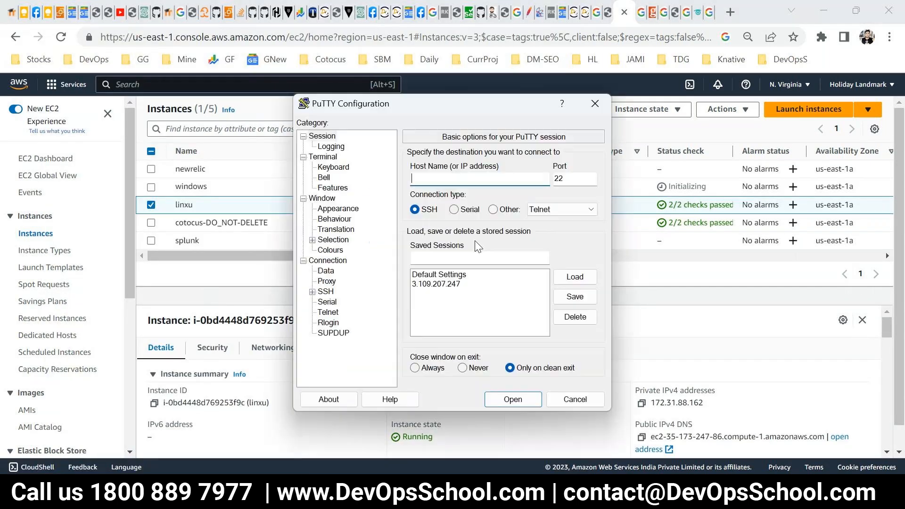
{"action": "key", "text": "ctrl+v"}
Step: Set weekend-july-2023.ppk from Downloads as the private key file in PuTTY's SSH authentication credentials
{"action": "left_click", "coordinate": [312, 293]}
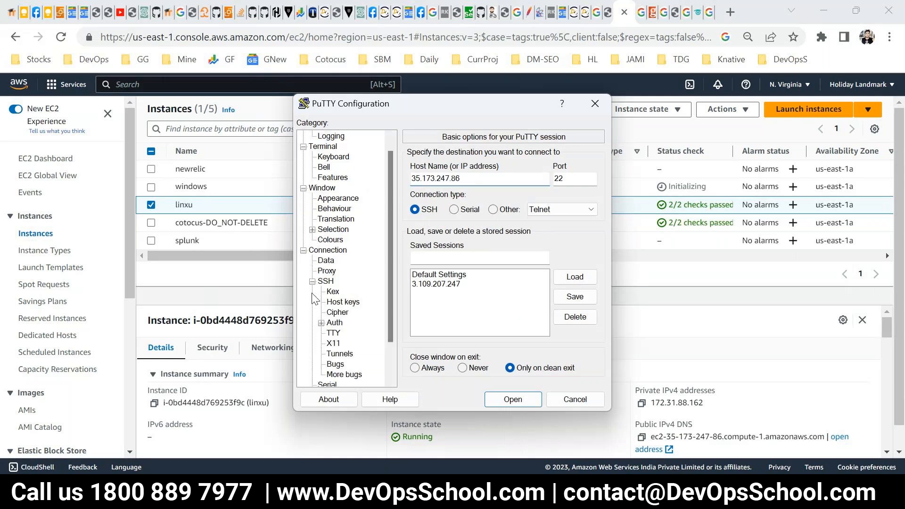
{"action": "double_click", "coordinate": [347, 326]}
{"action": "left_click", "coordinate": [354, 334]}
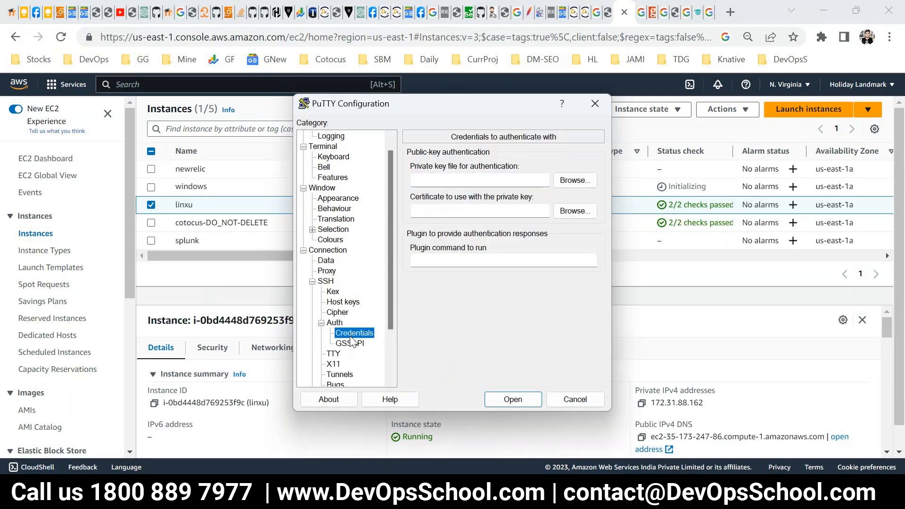
{"action": "left_click", "coordinate": [555, 182]}
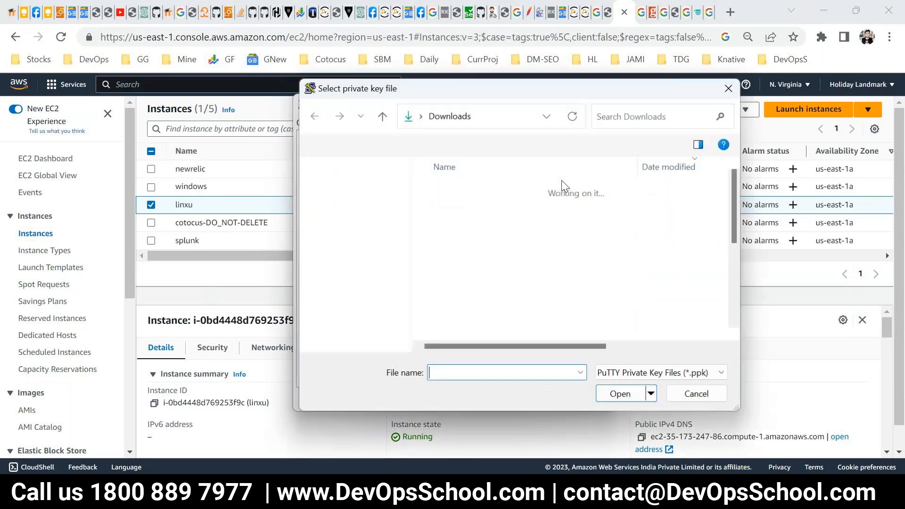
{"action": "left_click", "coordinate": [486, 209]}
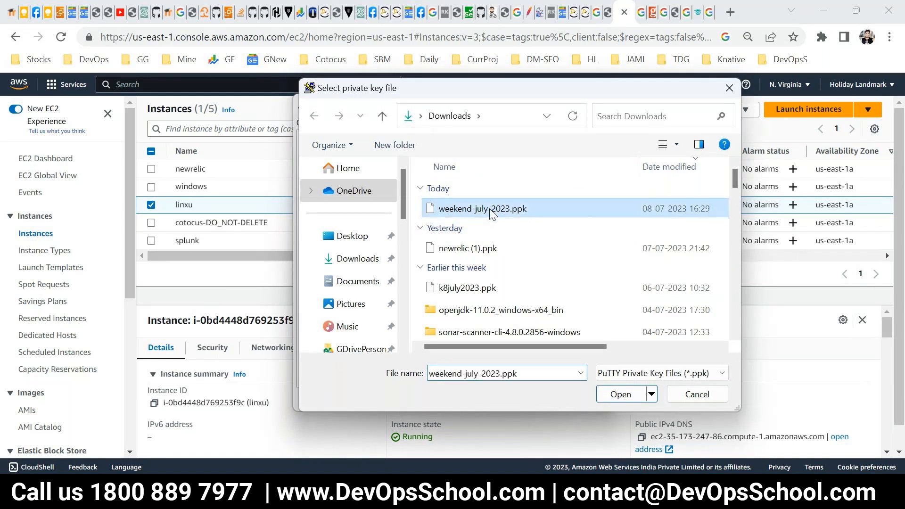
{"action": "left_click", "coordinate": [619, 394]}
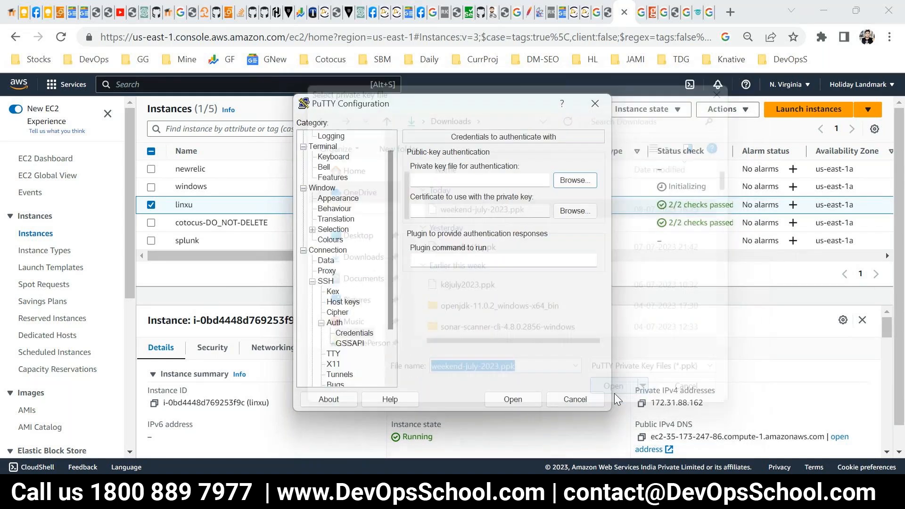
Step: Open the SSH session to the linxu instance and log in as ubuntu
{"action": "left_click", "coordinate": [522, 400]}
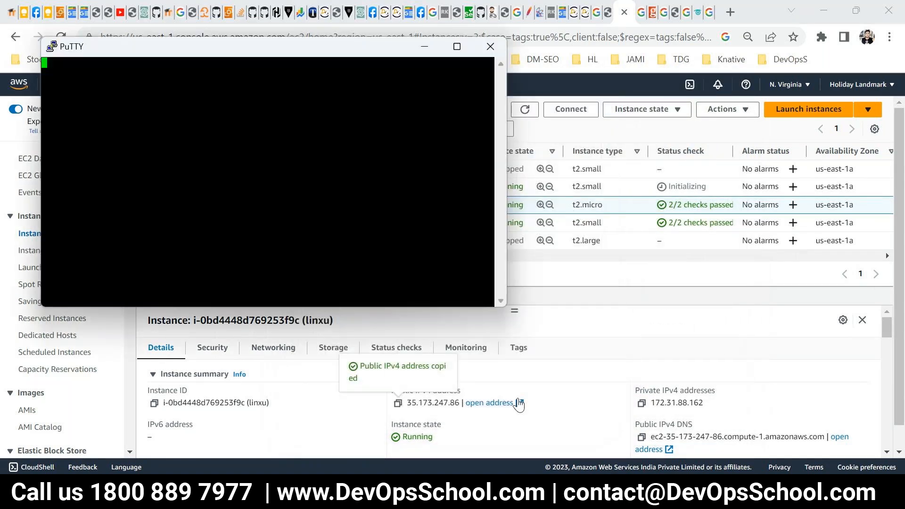
{"action": "left_click", "coordinate": [299, 351]}
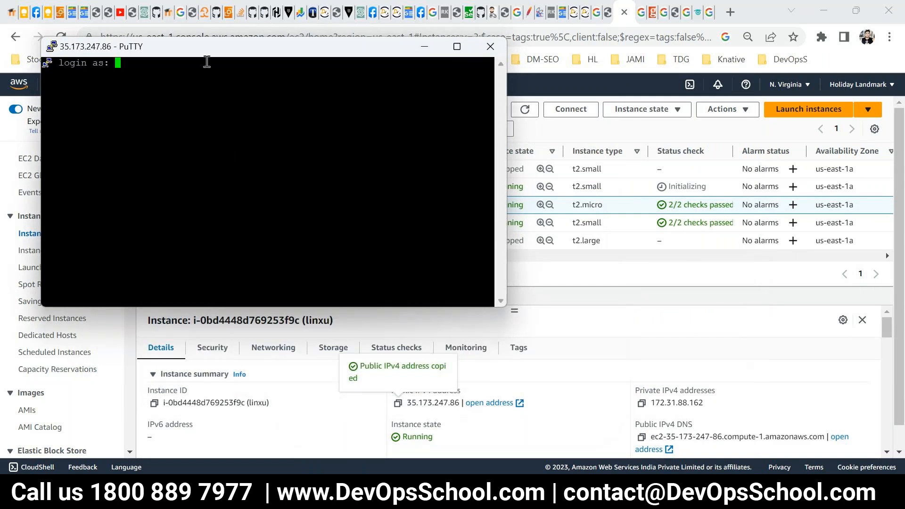
{"action": "type", "text": "ub"}
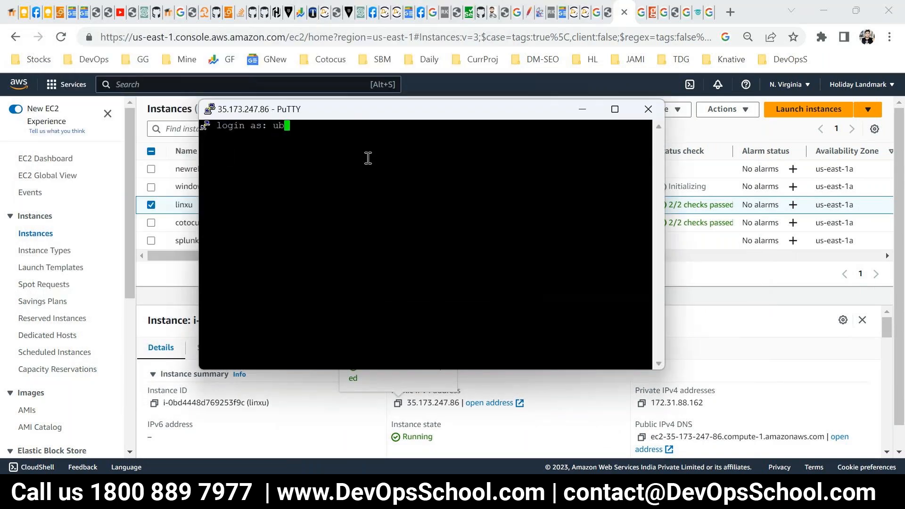
{"action": "type", "text": "untu"}
{"action": "key", "text": "Return"}
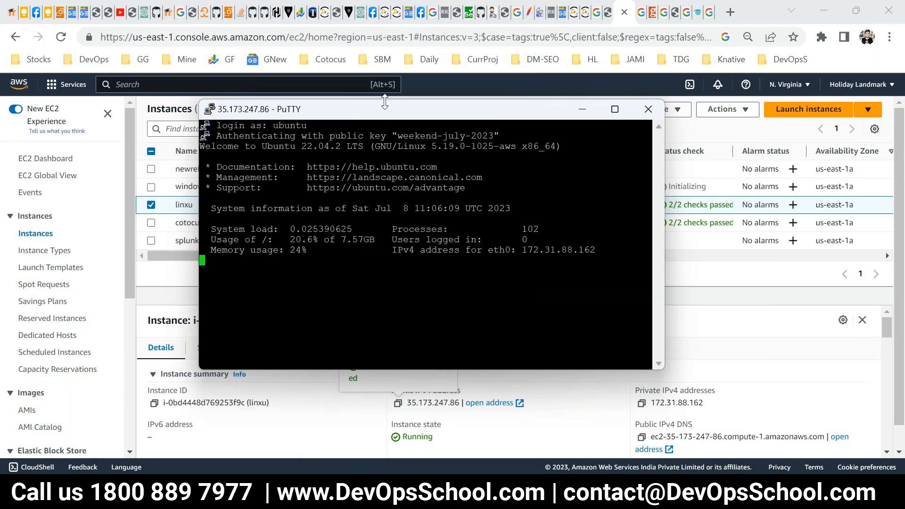
Step: Change the PuTTY session's settings to use system colours and a Courier New bold 12-point font, and apply them
{"action": "right_click", "coordinate": [385, 116]}
{"action": "left_click", "coordinate": [463, 325]}
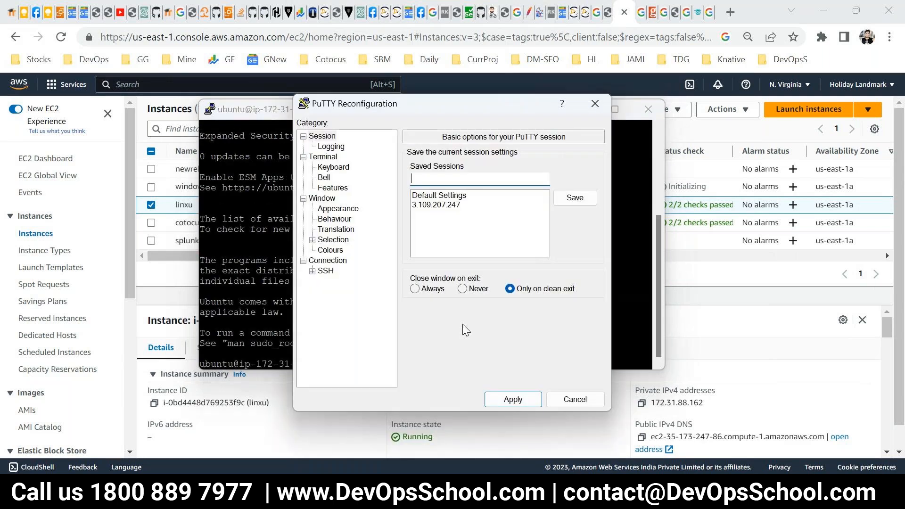
{"action": "left_click", "coordinate": [330, 251]}
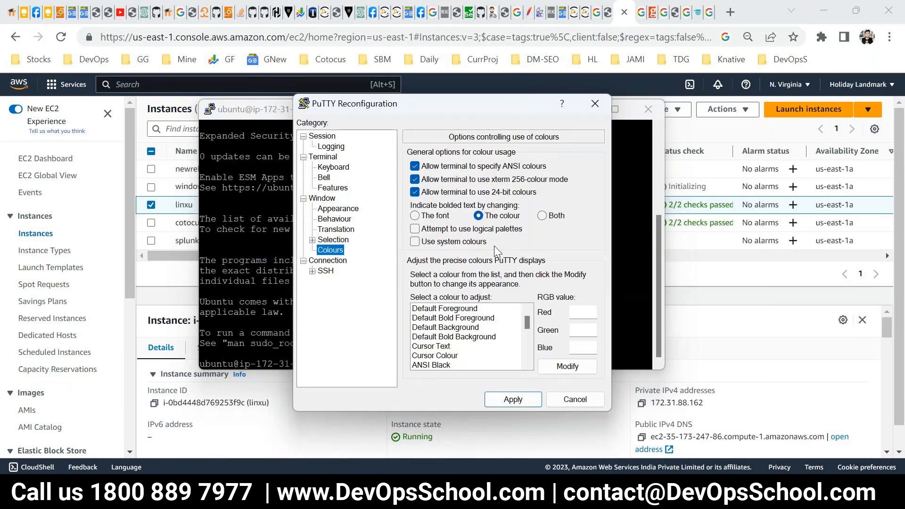
{"action": "left_click", "coordinate": [347, 209]}
{"action": "left_click", "coordinate": [573, 240]}
{"action": "left_click", "coordinate": [519, 193]}
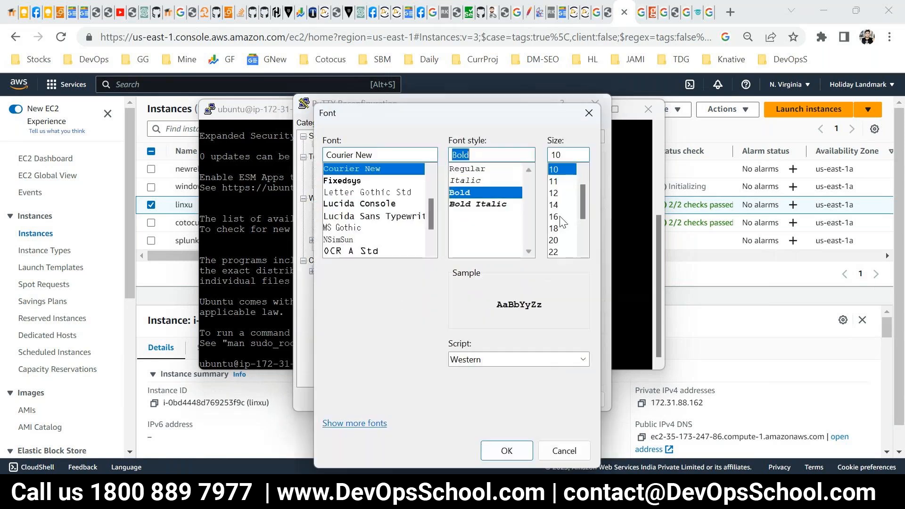
{"action": "left_click", "coordinate": [556, 193]}
{"action": "left_click", "coordinate": [507, 450]}
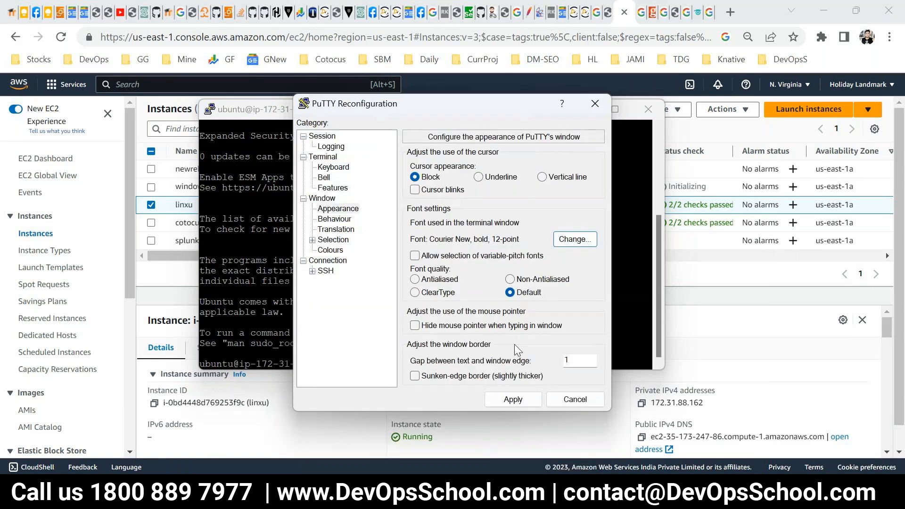
{"action": "left_click", "coordinate": [499, 401]}
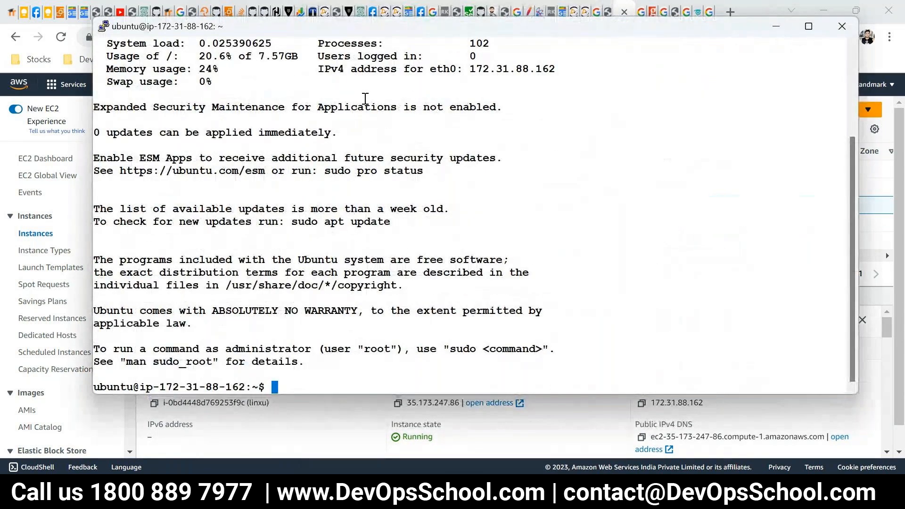
Step: Switch to a root shell with sudo -s, list the home directory's files, and clear the terminal
{"action": "type", "text": "sudo -s"}
{"action": "key", "text": "Return"}
{"action": "type", "text": "ls"}
{"action": "key", "text": "Return"}
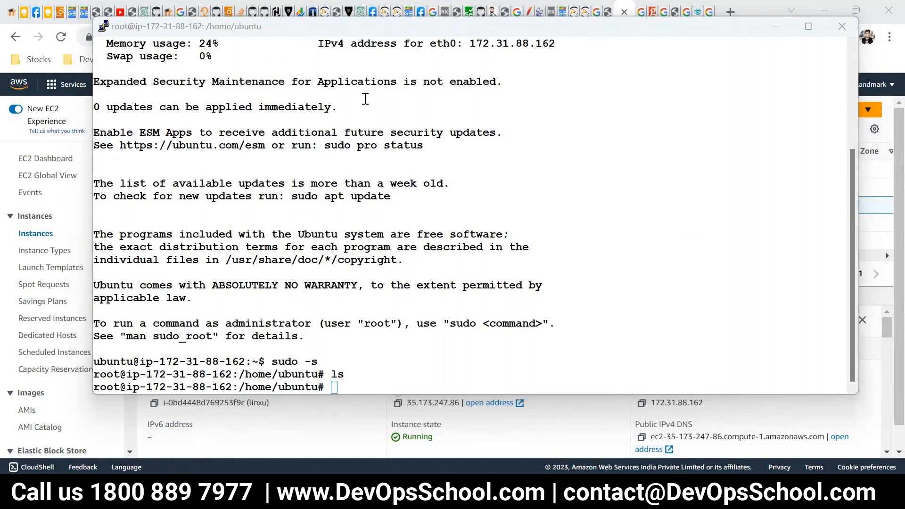
{"action": "key", "text": "alt+Tab"}
{"action": "key", "text": "alt+Tab"}
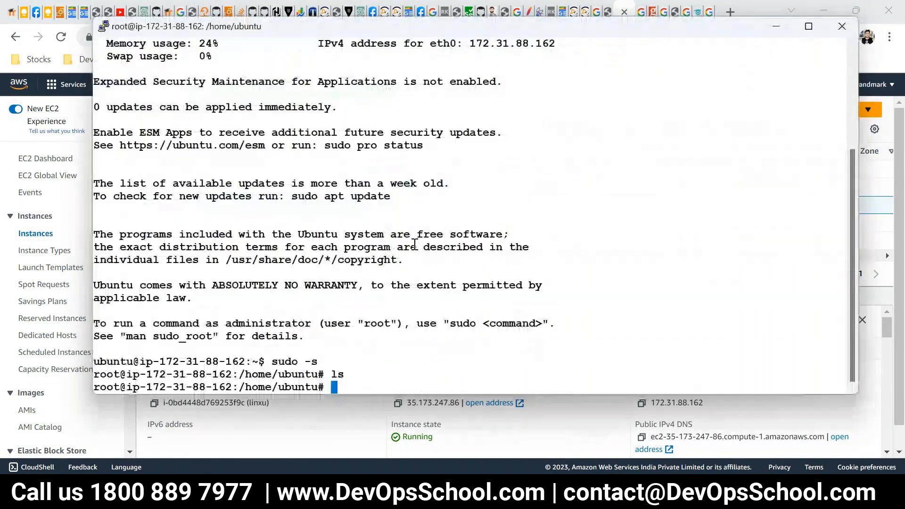
{"action": "type", "text": "clear"}
{"action": "key", "text": "Return"}
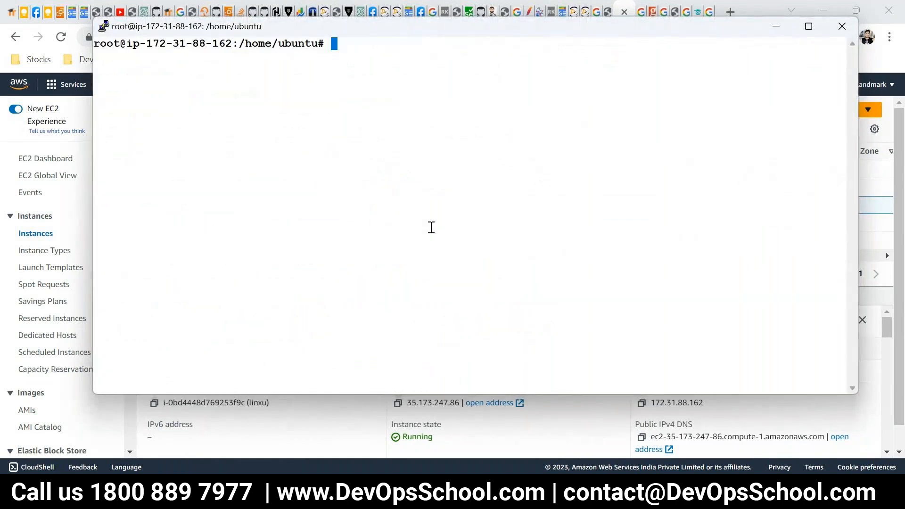
Step: Open /etc/ssh/sshd_config in vi
{"action": "type", "text": "vi "}
{"action": "type", "text": "/etc/s"}
{"action": "type", "text": "sh"}
{"action": "key", "text": "BackSpace"}
{"action": "type", "text": "s"}
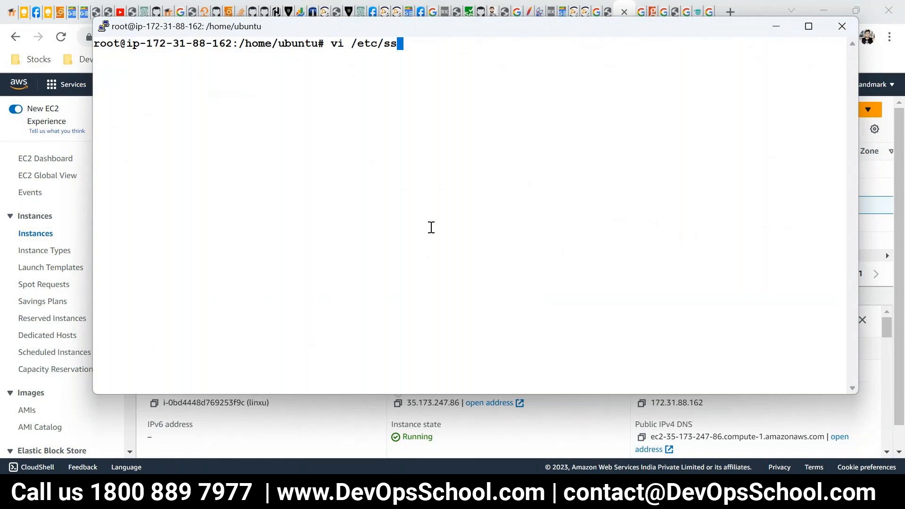
{"action": "type", "text": "h/d"}
{"action": "key", "text": "BackSpace"}
{"action": "type", "text": "sshd"}
{"action": "key", "text": "Tab"}
{"action": "key", "text": "Return"}
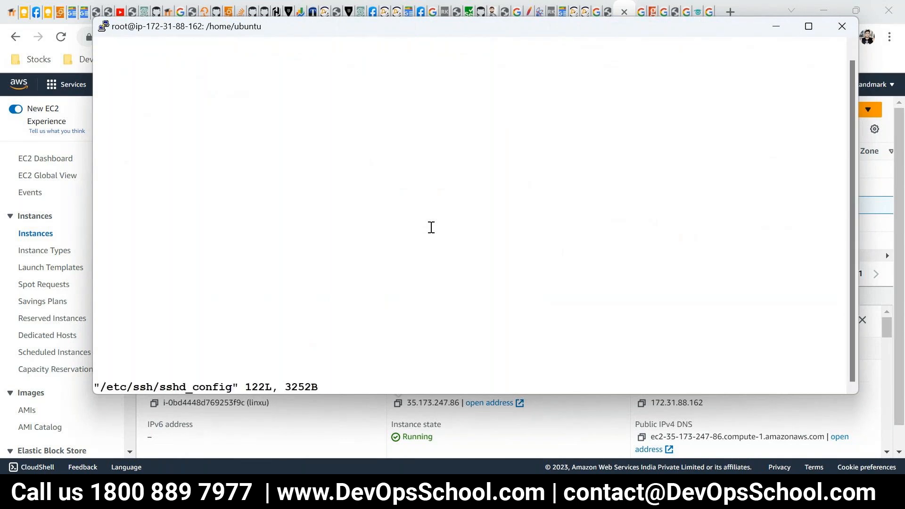
Step: Set PasswordAuthentication to yes in sshd_config, then save the file and quit vi
{"action": "key", "text": "Down"}
{"action": "key", "text": "Down"}
{"action": "key", "text": "Down"}
{"action": "key", "text": "Down"}
{"action": "key", "text": "Down"}
{"action": "key", "text": "Down"}
{"action": "key", "text": "Down"}
{"action": "key", "text": "Down"}
{"action": "key", "text": "Down"}
{"action": "key", "text": "Down"}
{"action": "key", "text": "Down"}
{"action": "key", "text": "Down"}
{"action": "key", "text": "Down"}
{"action": "key", "text": "Down"}
{"action": "key", "text": "Down"}
{"action": "key", "text": "Down"}
{"action": "key", "text": "Down"}
{"action": "key", "text": "Down"}
{"action": "key", "text": "Down"}
{"action": "key", "text": "Down"}
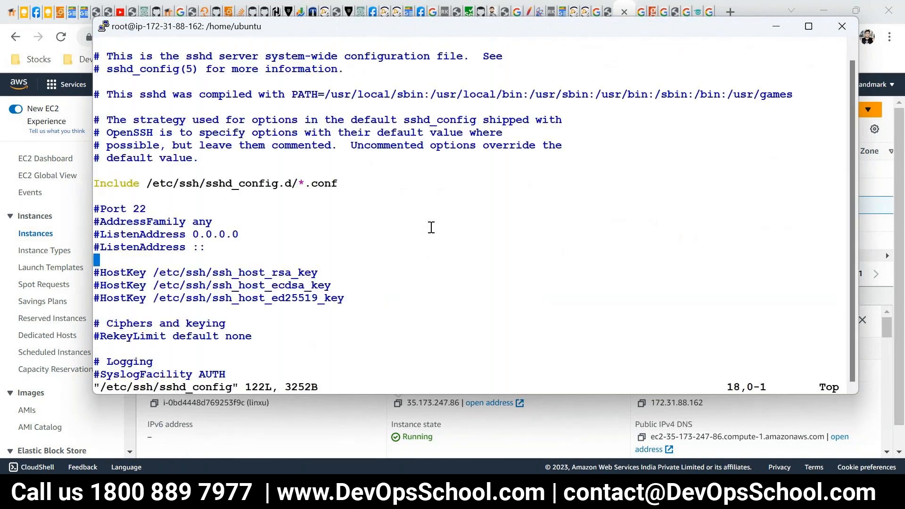
{"action": "key", "text": "Down"}
{"action": "key", "text": "Down"}
{"action": "key", "text": "Down"}
{"action": "key", "text": "Down"}
{"action": "key", "text": "Down"}
{"action": "key", "text": "Down"}
{"action": "key", "text": "Down"}
{"action": "key", "text": "Down"}
{"action": "key", "text": "Down"}
{"action": "key", "text": "Down"}
{"action": "key", "text": "Down"}
{"action": "key", "text": "Down"}
{"action": "key", "text": "Down"}
{"action": "key", "text": "Down"}
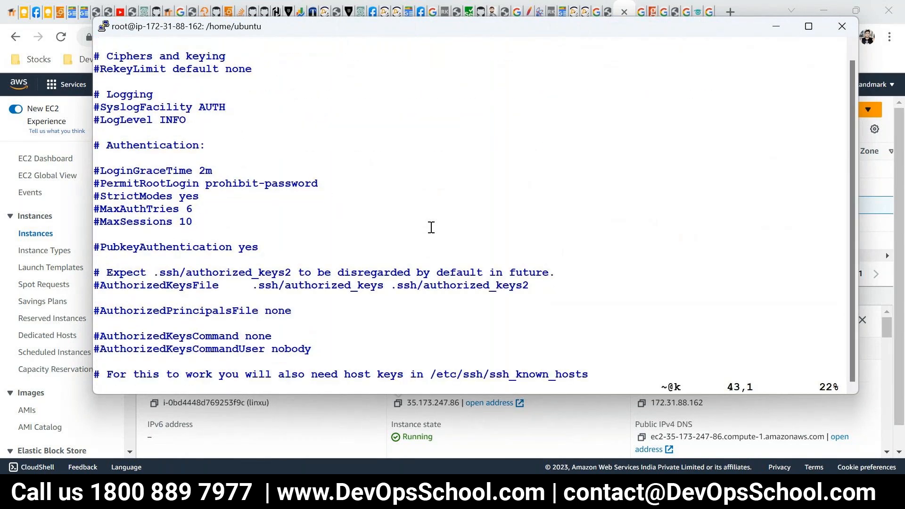
{"action": "key", "text": "Down"}
{"action": "key", "text": "Down"}
{"action": "key", "text": "Down"}
{"action": "key", "text": "Down"}
{"action": "key", "text": "Down"}
{"action": "key", "text": "Down"}
{"action": "key", "text": "Down"}
{"action": "key", "text": "Down"}
{"action": "key", "text": "Down"}
{"action": "key", "text": "Down"}
{"action": "key", "text": "Down"}
{"action": "key", "text": "Down"}
{"action": "key", "text": "Down"}
{"action": "key", "text": "Down"}
{"action": "key", "text": "Down"}
{"action": "key", "text": "Down"}
{"action": "key", "text": "Up"}
{"action": "key", "text": "Up"}
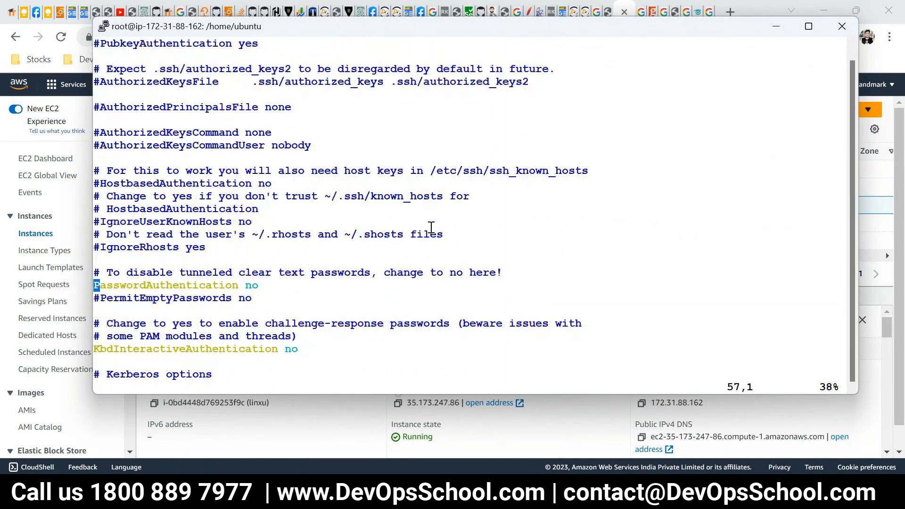
{"action": "key", "text": "shift+a"}
{"action": "key", "text": "BackSpace"}
{"action": "key", "text": "BackSpace"}
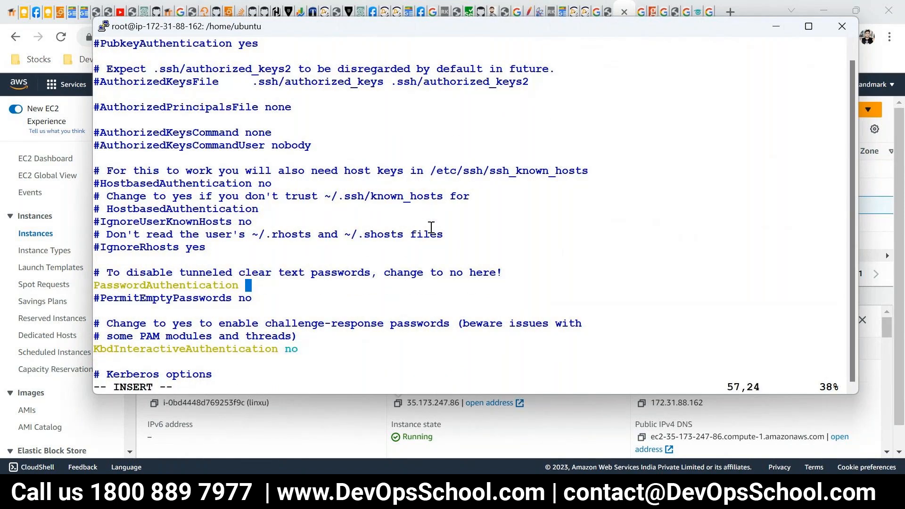
{"action": "type", "text": "yes"}
{"action": "key", "text": "Escape"}
{"action": "type", "text": ":w"}
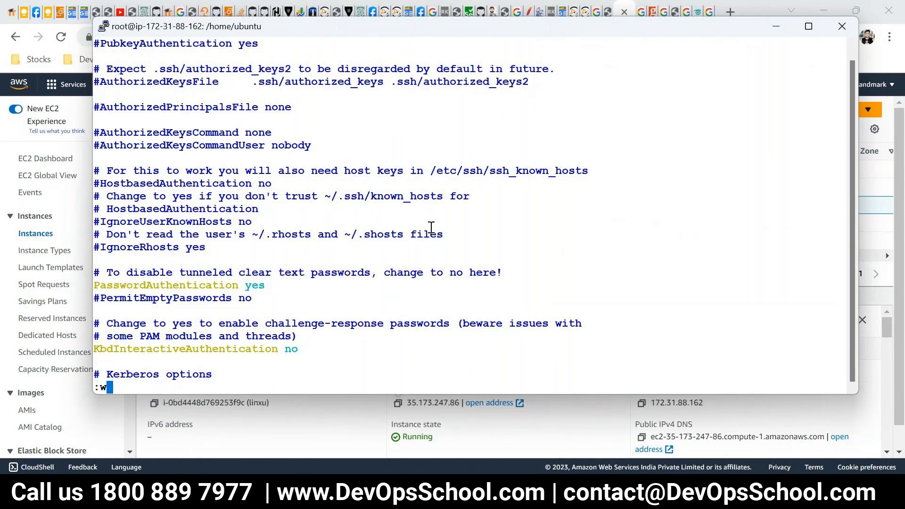
{"action": "type", "text": "q"}
{"action": "key", "text": "Return"}
Step: Restart the SSH service with systemctl restart sshd
{"action": "type", "text": "systemctl "}
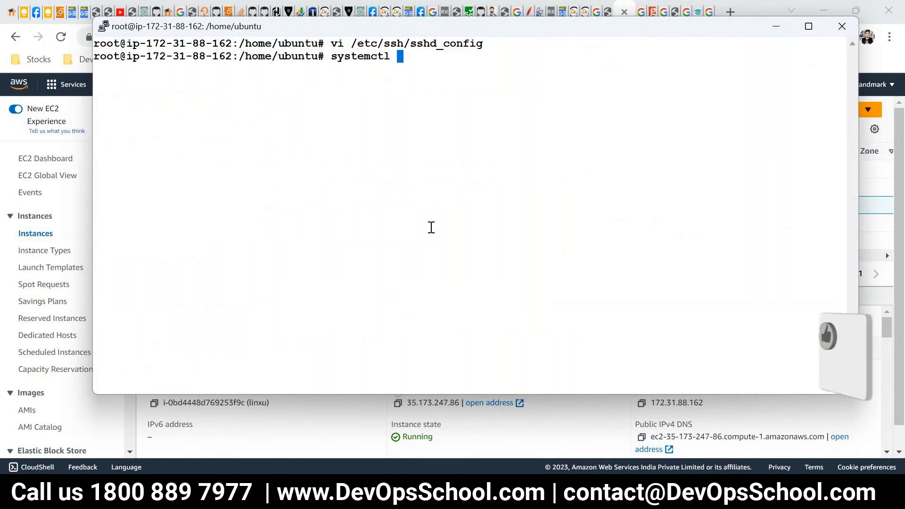
{"action": "type", "text": "restart"}
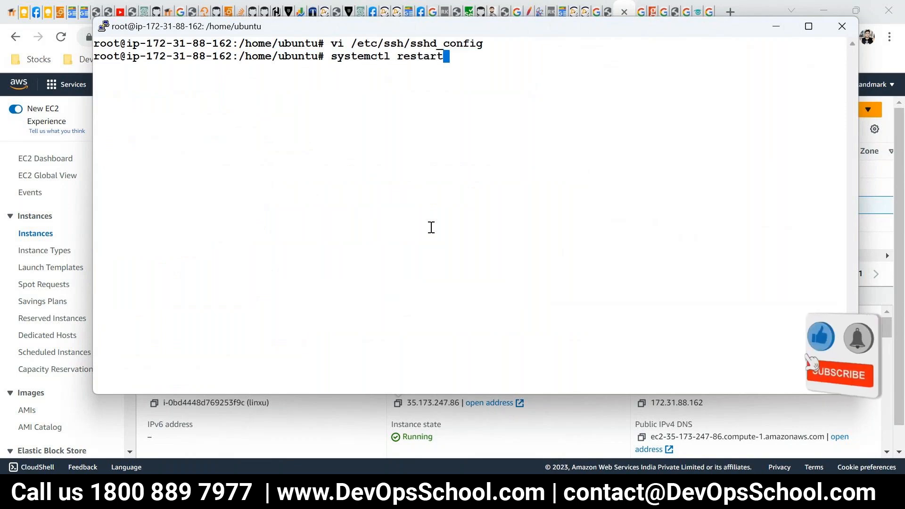
{"action": "type", "text": " sshd"}
{"action": "key", "text": "Return"}
Step: Run passwd ubuntu and enter and confirm a new password for the ubuntu user
{"action": "key", "text": "Up"}
{"action": "key", "text": "BackSpace"}
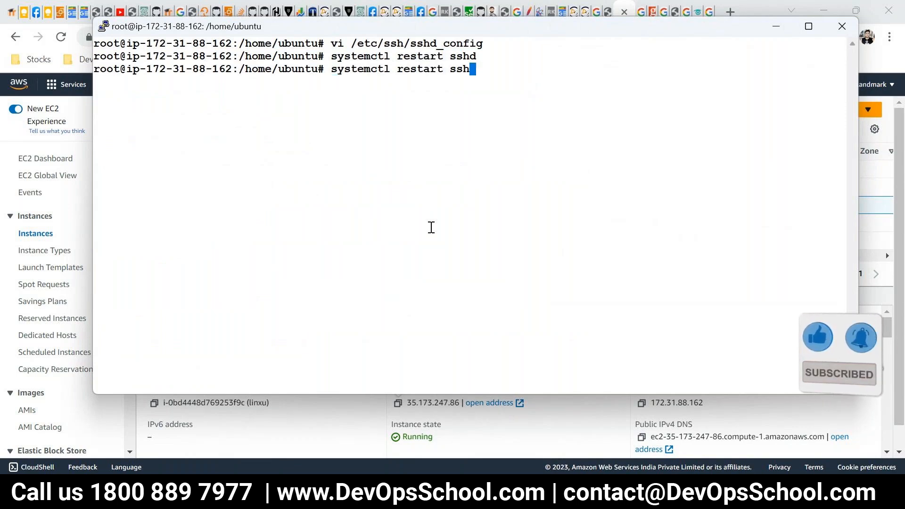
{"action": "key", "text": "BackSpace"}
{"action": "key", "text": "BackSpace"}
{"action": "key", "text": "BackSpace"}
{"action": "key", "text": "BackSpace"}
{"action": "key", "text": "BackSpace"}
{"action": "key", "text": "BackSpace"}
{"action": "key", "text": "BackSpace"}
{"action": "key", "text": "BackSpace"}
{"action": "key", "text": "BackSpace"}
{"action": "key", "text": "BackSpace"}
{"action": "key", "text": "BackSpace"}
{"action": "key", "text": "BackSpace"}
{"action": "key", "text": "BackSpace"}
{"action": "key", "text": "BackSpace"}
{"action": "key", "text": "BackSpace"}
{"action": "key", "text": "BackSpace"}
{"action": "key", "text": "BackSpace"}
{"action": "key", "text": "BackSpace"}
{"action": "key", "text": "BackSpace"}
{"action": "key", "text": "BackSpace"}
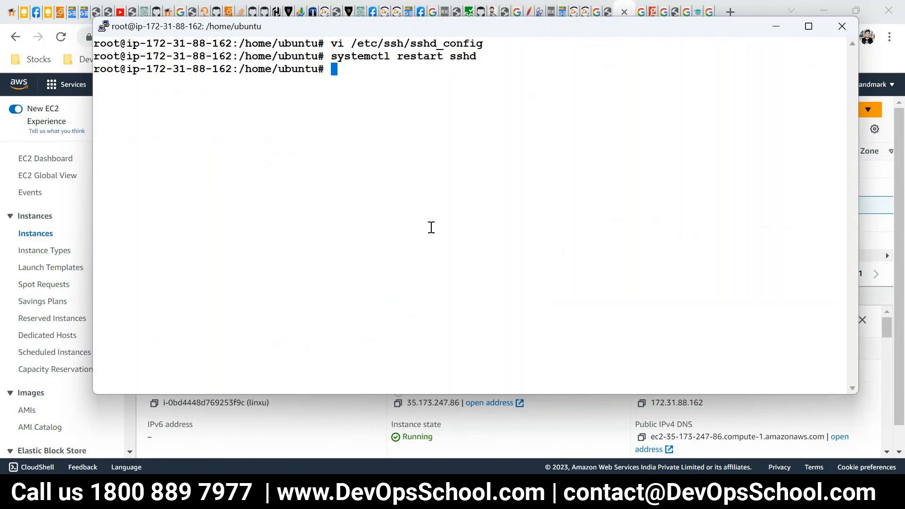
{"action": "type", "text": "passwd ubuntu"}
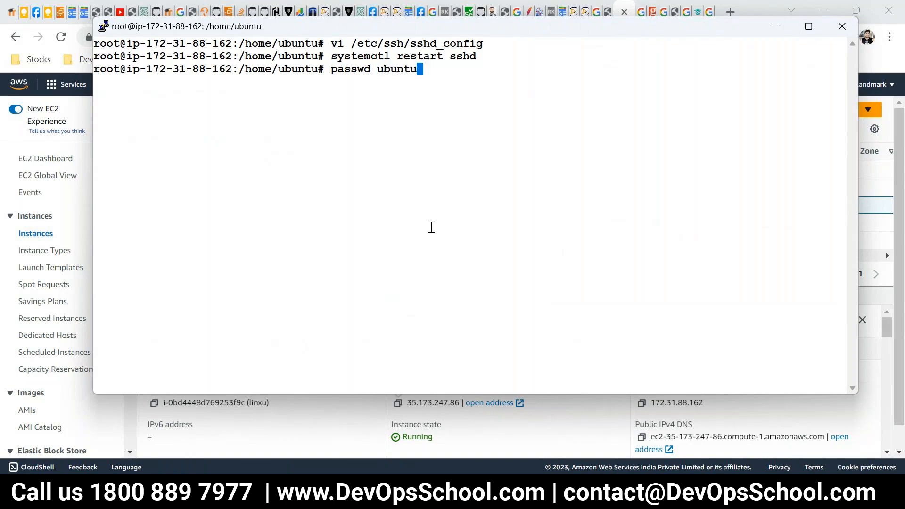
{"action": "key", "text": "Return"}
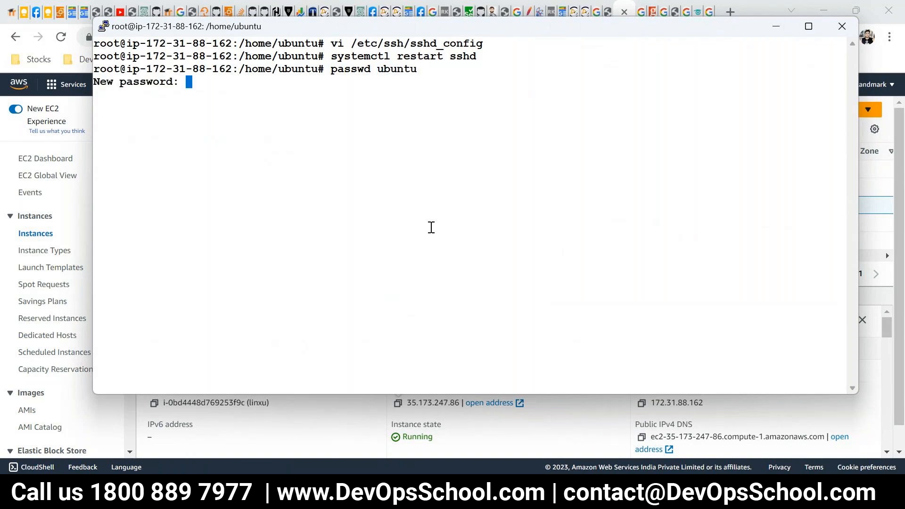
{"action": "key", "text": "Return"}
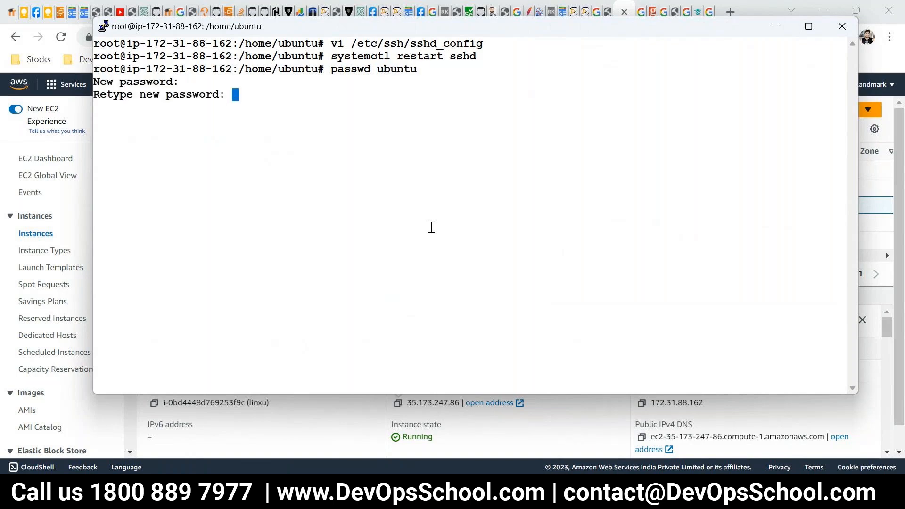
{"action": "key", "text": "Return"}
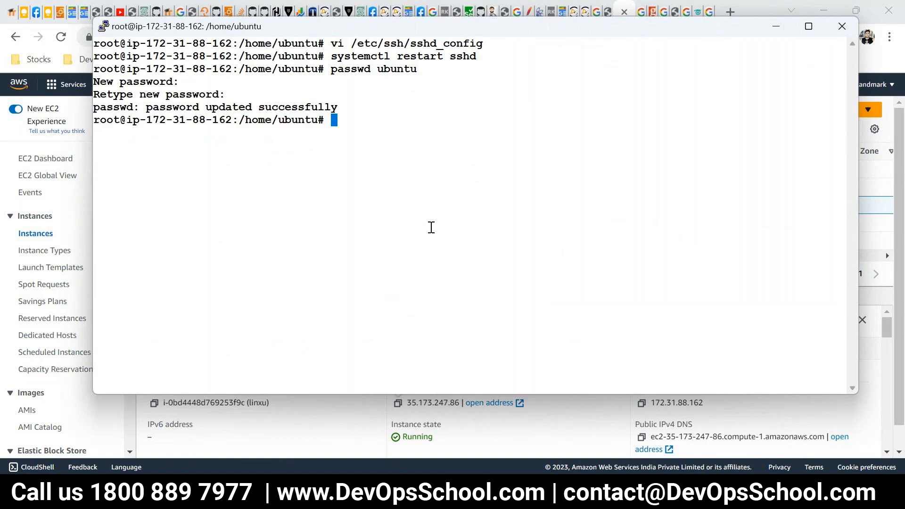
Step: Copy the linxu instance's public IPv4 address into a new PuTTY configuration and open the SSH session without a key file
{"action": "right_click", "coordinate": [435, 31]}
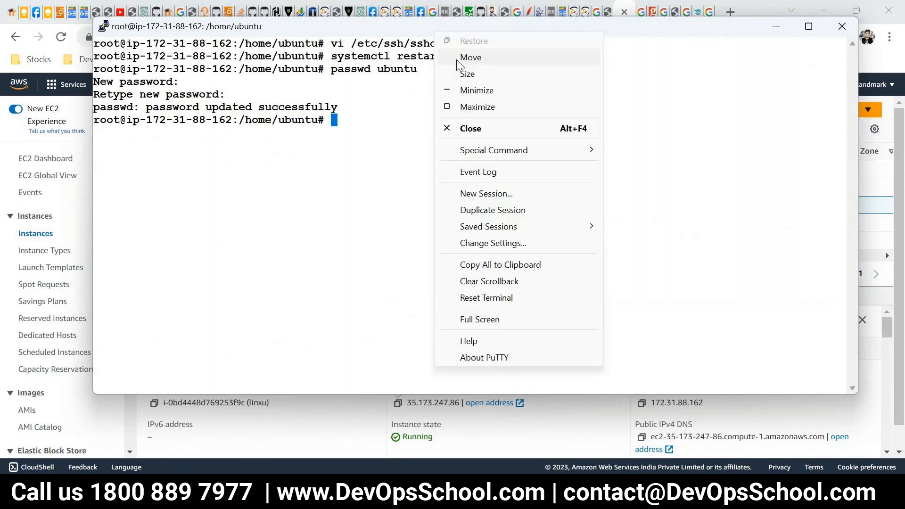
{"action": "left_click", "coordinate": [359, 354]}
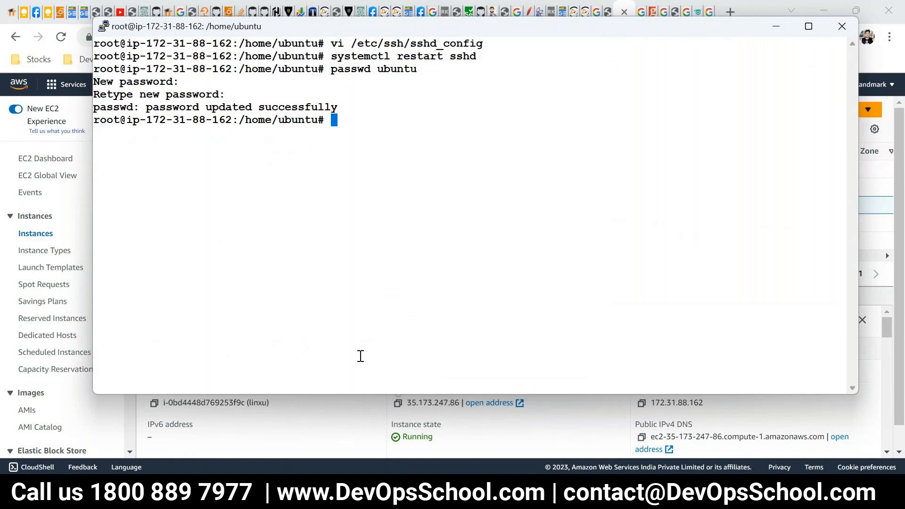
{"action": "left_click", "coordinate": [310, 423]}
{"action": "left_click", "coordinate": [398, 404]}
{"action": "left_click", "coordinate": [315, 493]}
{"action": "type", "text": "put"}
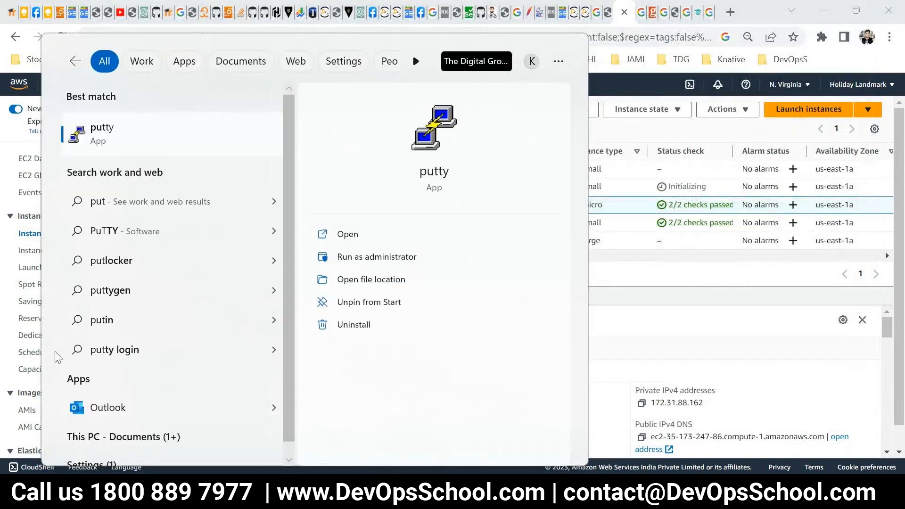
{"action": "left_click", "coordinate": [101, 134]}
{"action": "key", "text": "ctrl+v"}
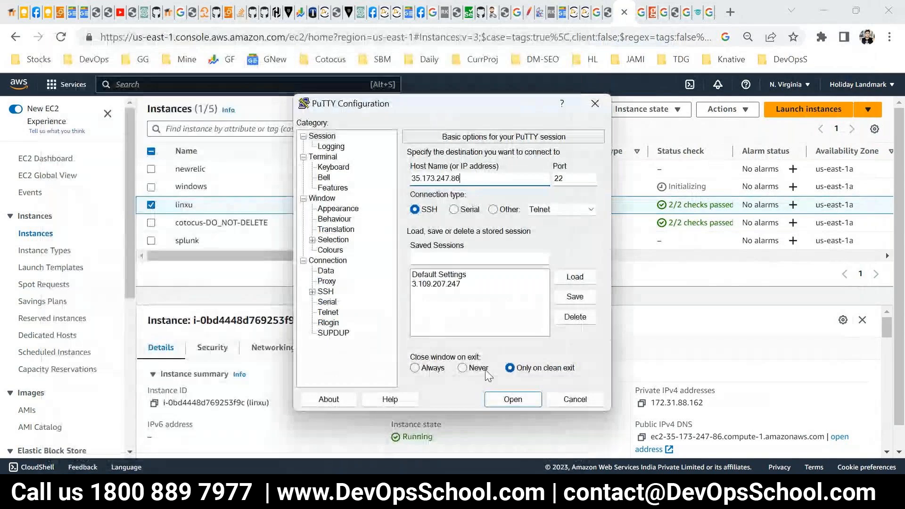
{"action": "left_click", "coordinate": [507, 400]}
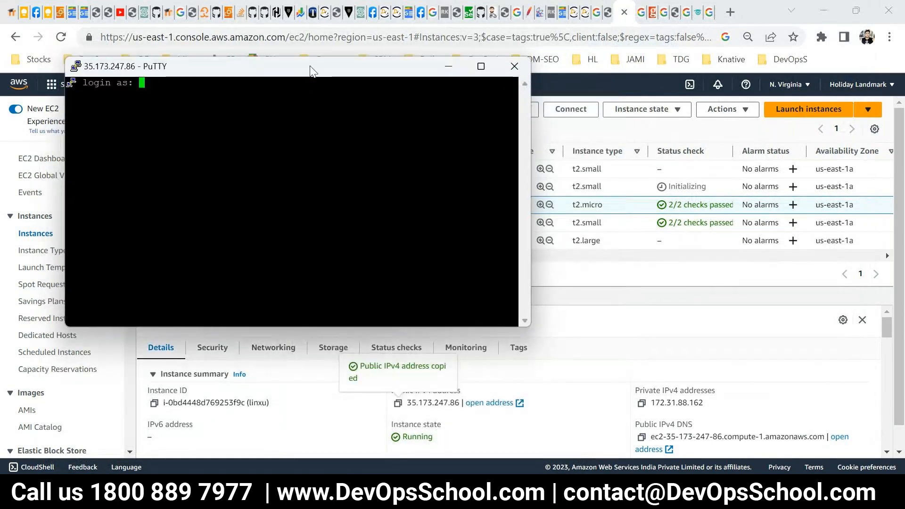
Step: Move the new terminal window aside and log in as ubuntu with the account password
{"action": "left_click_drag", "start_coordinate": [310, 71], "coordinate": [650, 132]}
{"action": "type", "text": "ubuntu"}
{"action": "key", "text": "Return"}
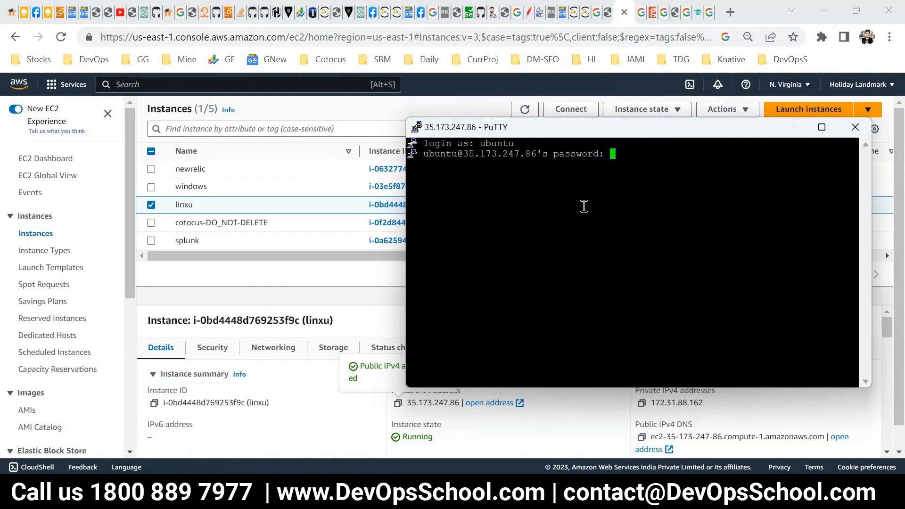
{"action": "key", "text": "Return"}
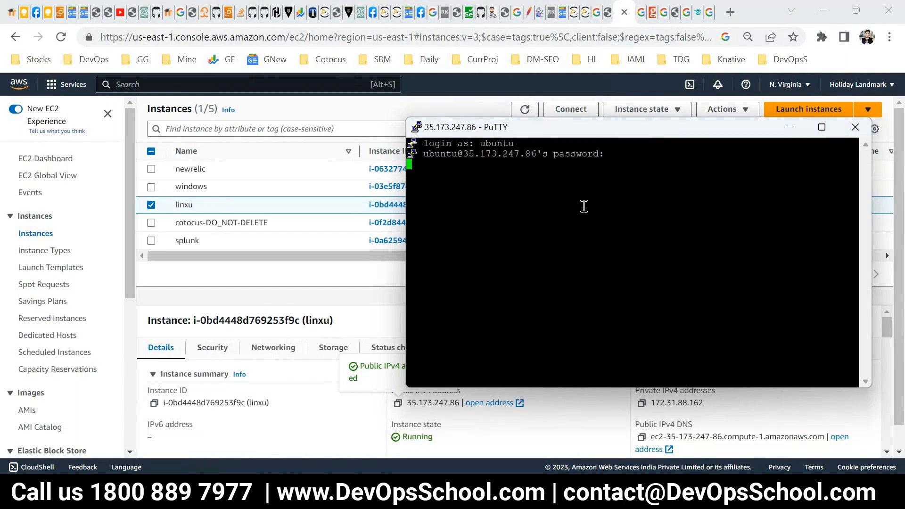
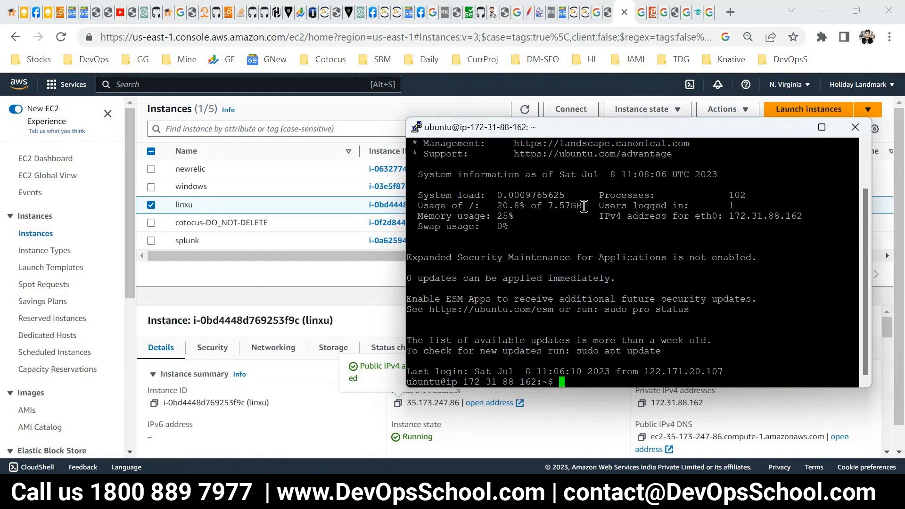
Step: Return to the EC2 console in Chrome and open the RDP client connection options for the windows instance
{"action": "key", "text": "alt+Tab"}
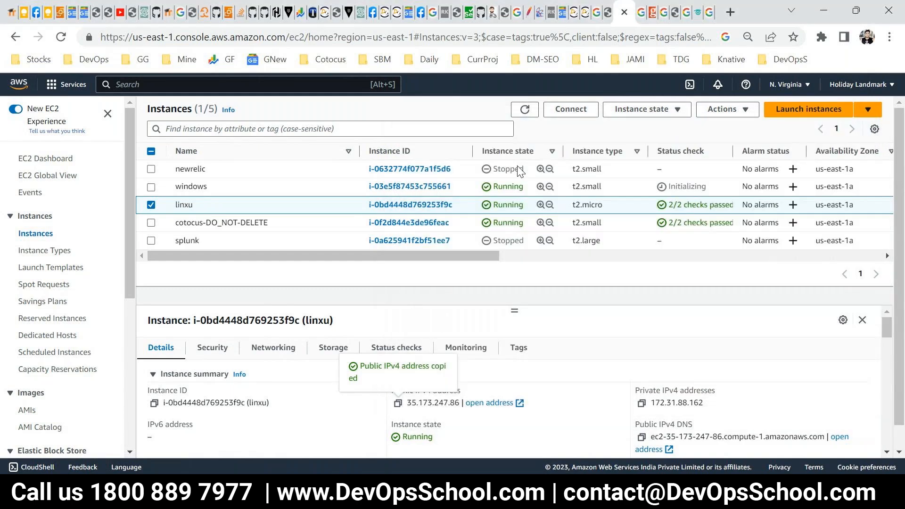
{"action": "left_click", "coordinate": [254, 194]}
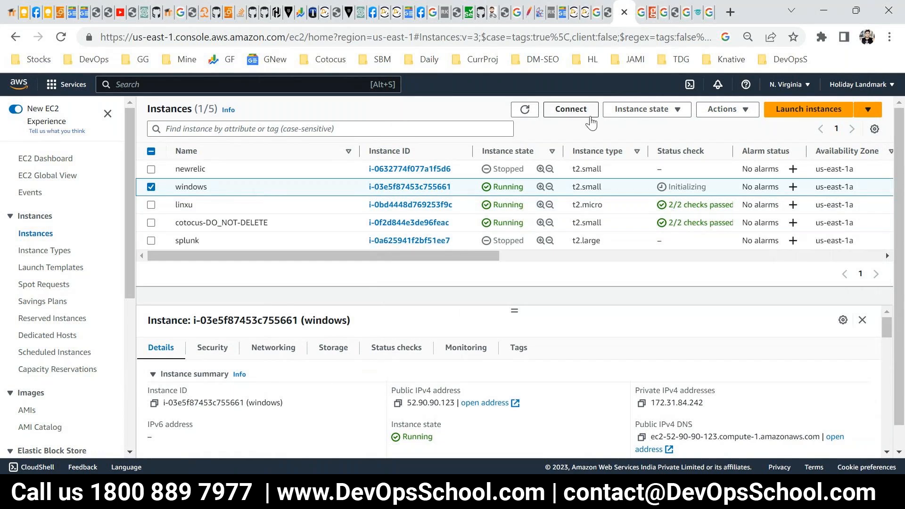
{"action": "left_click", "coordinate": [569, 111]}
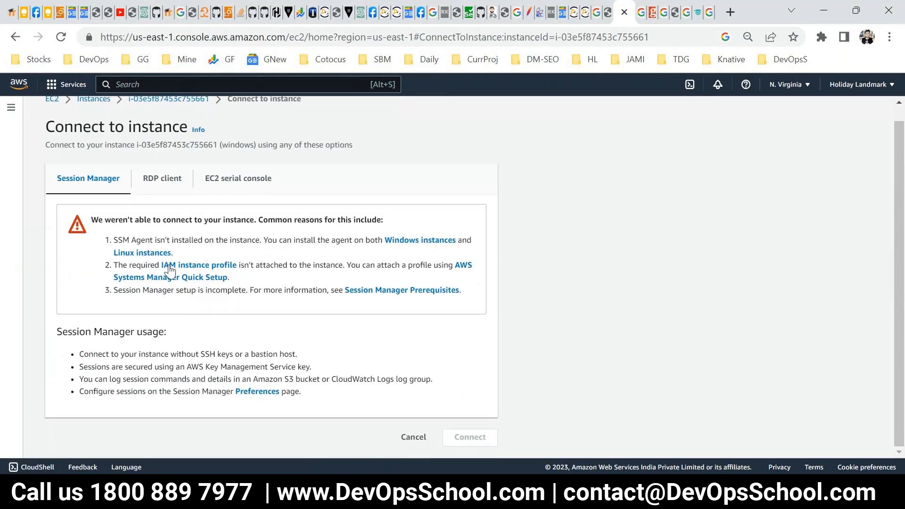
{"action": "left_click", "coordinate": [167, 182]}
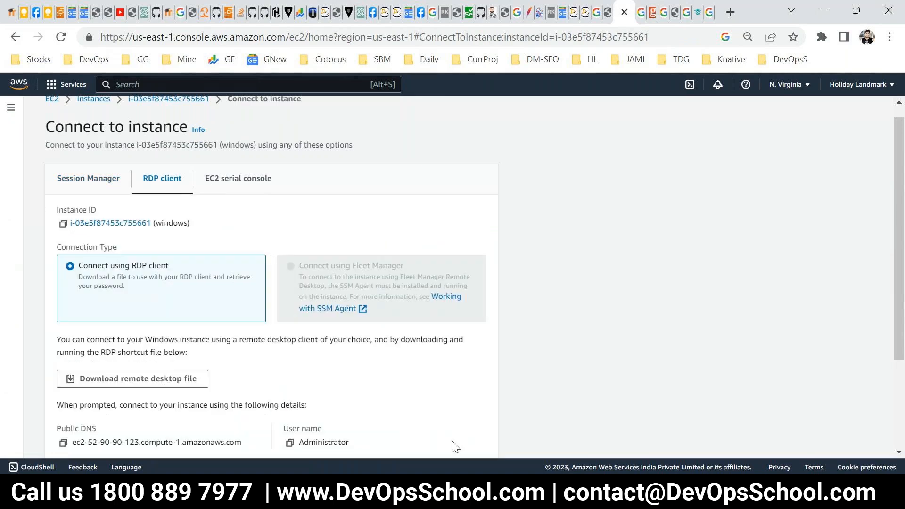
Step: Review the Administrator user name in the RDP client details and open the Get Windows password page for the windows instance
{"action": "scroll", "coordinate": [228, 297], "scroll_direction": "down", "scroll_amount": 2}
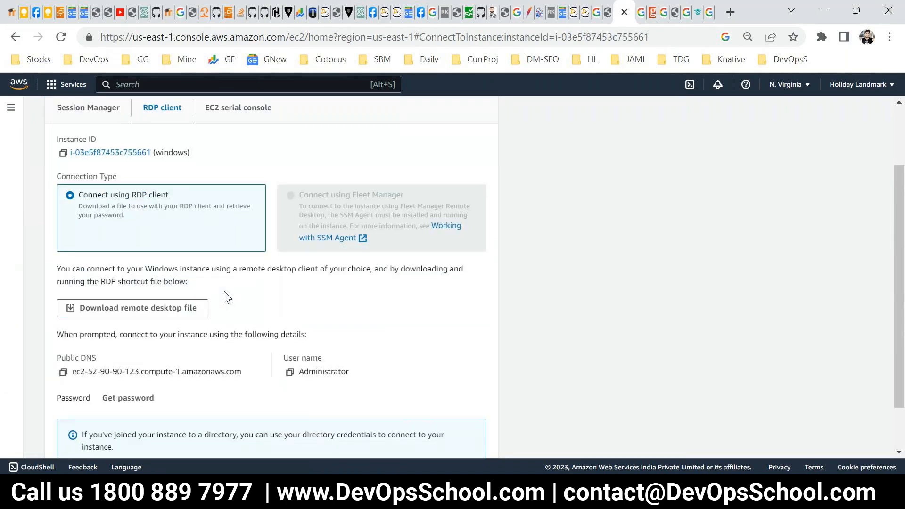
{"action": "scroll", "coordinate": [228, 314], "scroll_direction": "down", "scroll_amount": 1}
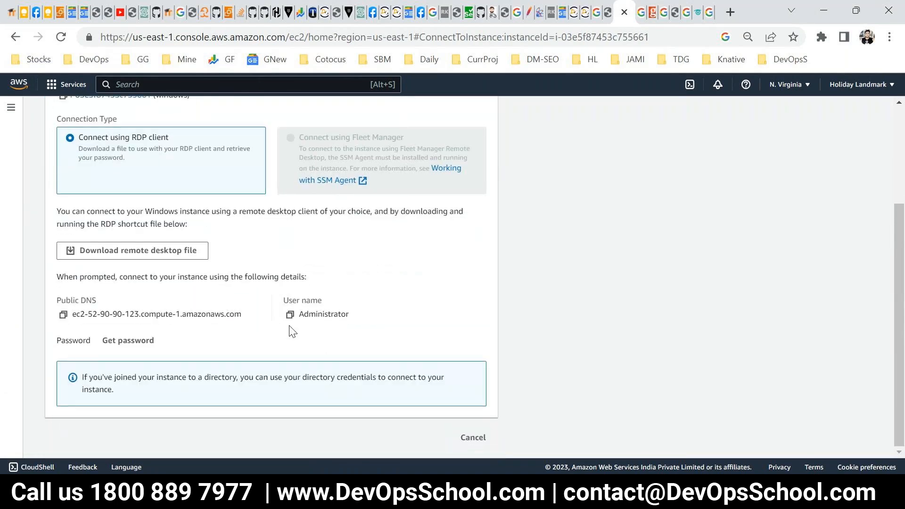
{"action": "left_click_drag", "start_coordinate": [296, 314], "coordinate": [371, 321]}
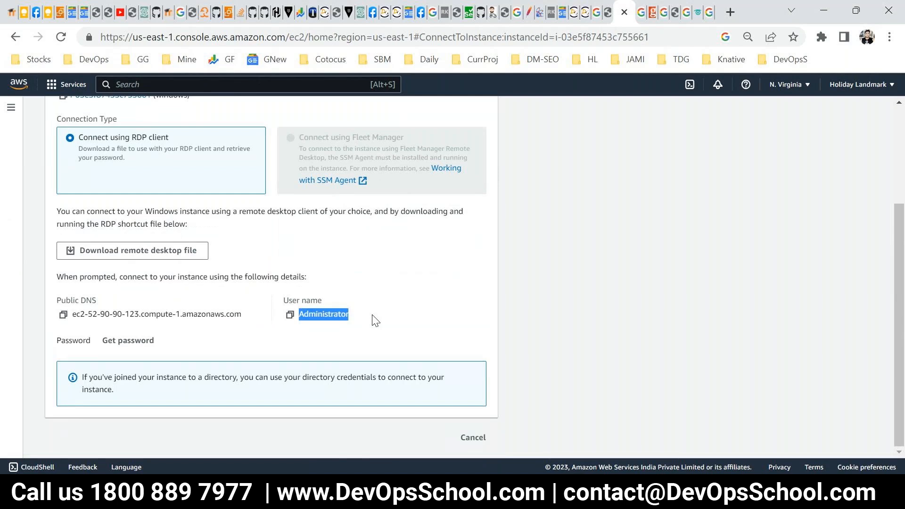
{"action": "left_click_drag", "start_coordinate": [159, 342], "coordinate": [76, 335]}
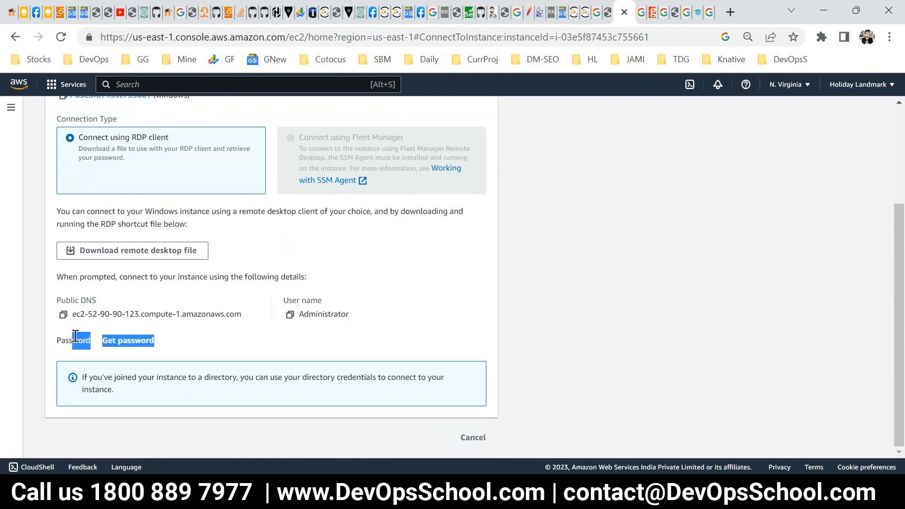
{"action": "left_click", "coordinate": [143, 347]}
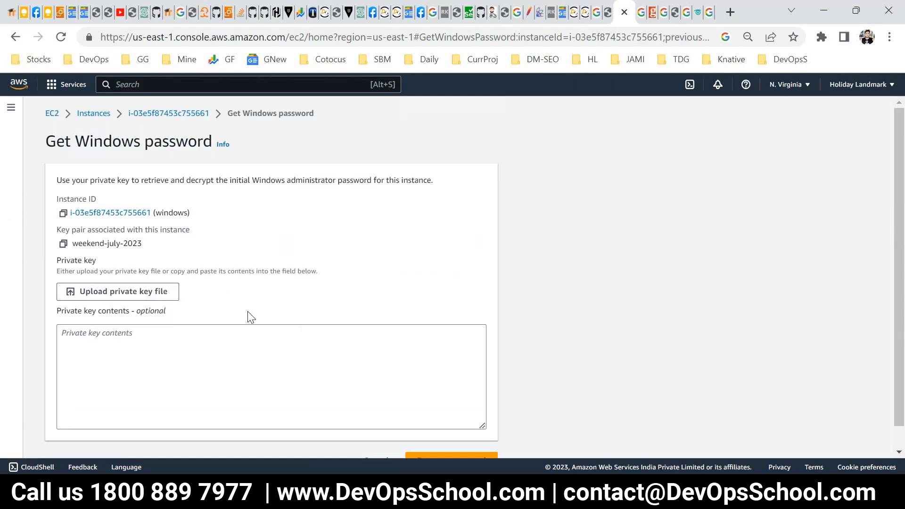
Step: Start uploading a private key file and list the Downloads folder sorted by date modified
{"action": "left_click_drag", "start_coordinate": [177, 315], "coordinate": [105, 312]}
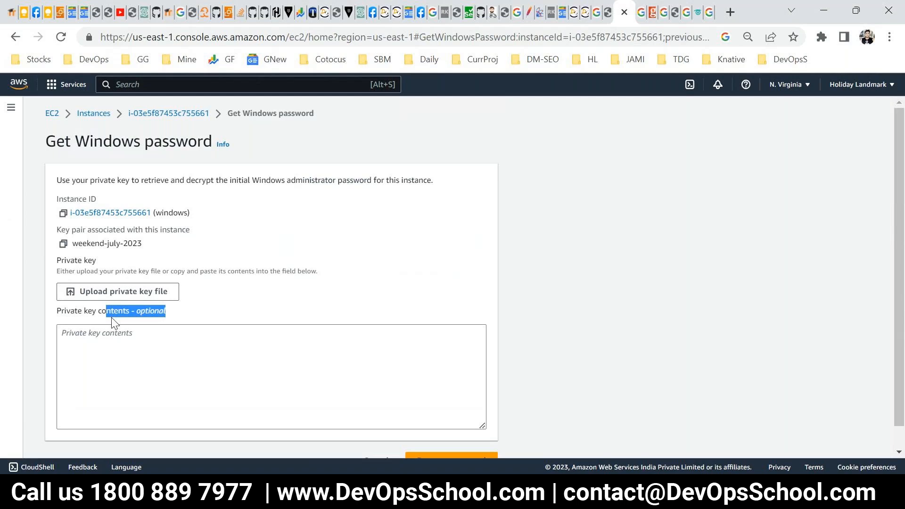
{"action": "left_click", "coordinate": [104, 299]}
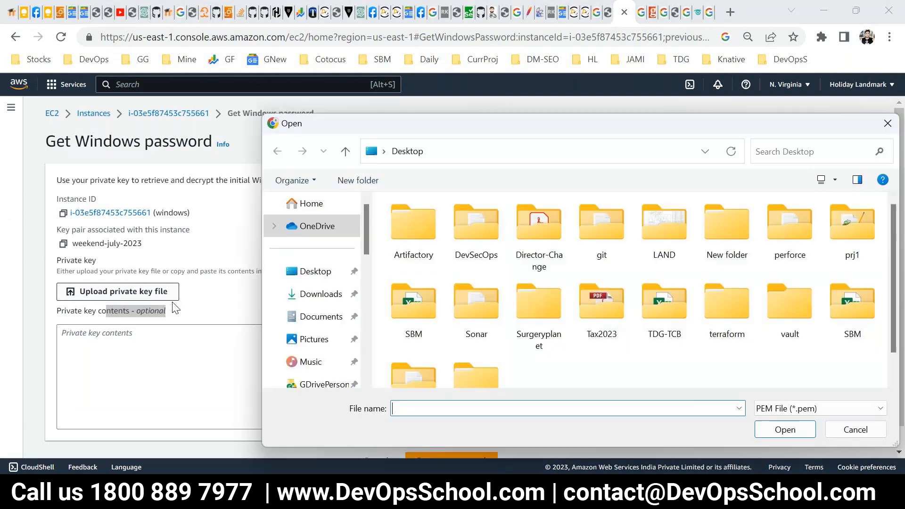
{"action": "left_click", "coordinate": [322, 297]}
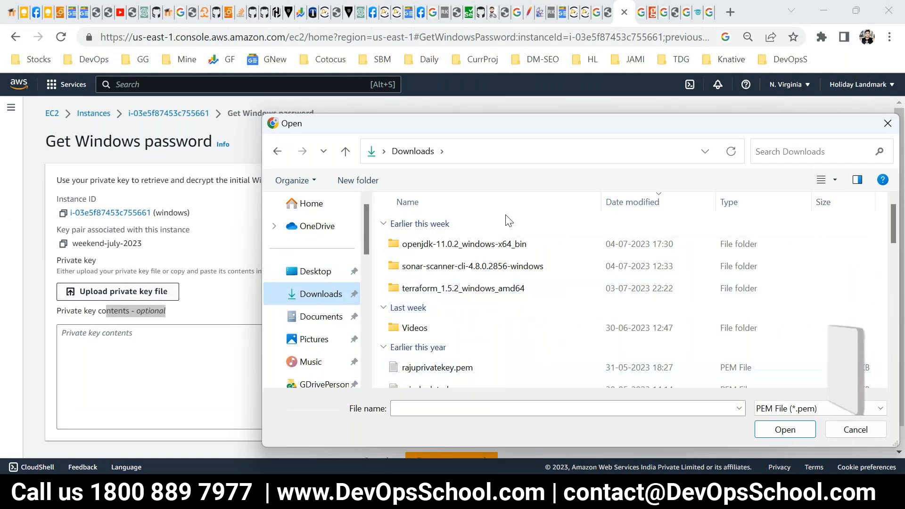
{"action": "left_click", "coordinate": [632, 203]}
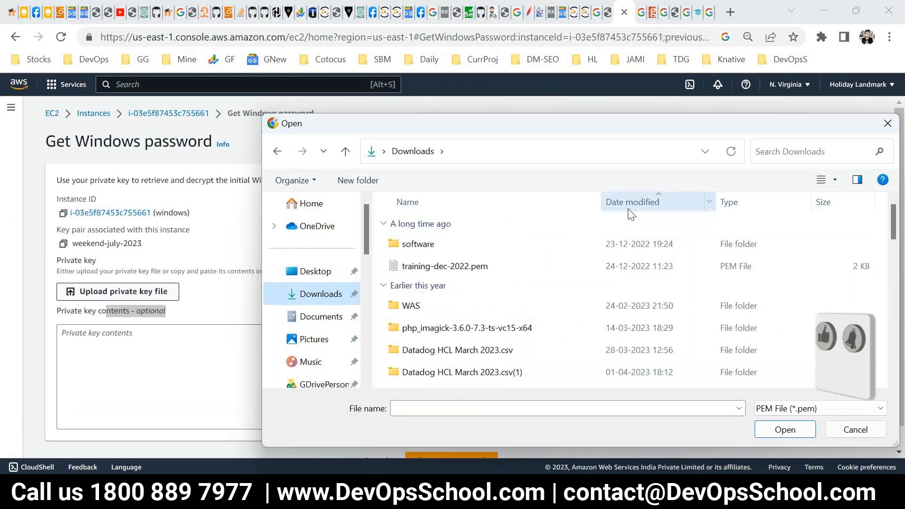
Step: Look through the PEM files in Downloads for the key that matches the weekend-july-2023 key pair
{"action": "scroll", "coordinate": [533, 258], "scroll_direction": "down", "scroll_amount": 2}
{"action": "scroll", "coordinate": [534, 257], "scroll_direction": "up", "scroll_amount": 2}
{"action": "left_click", "coordinate": [533, 266]}
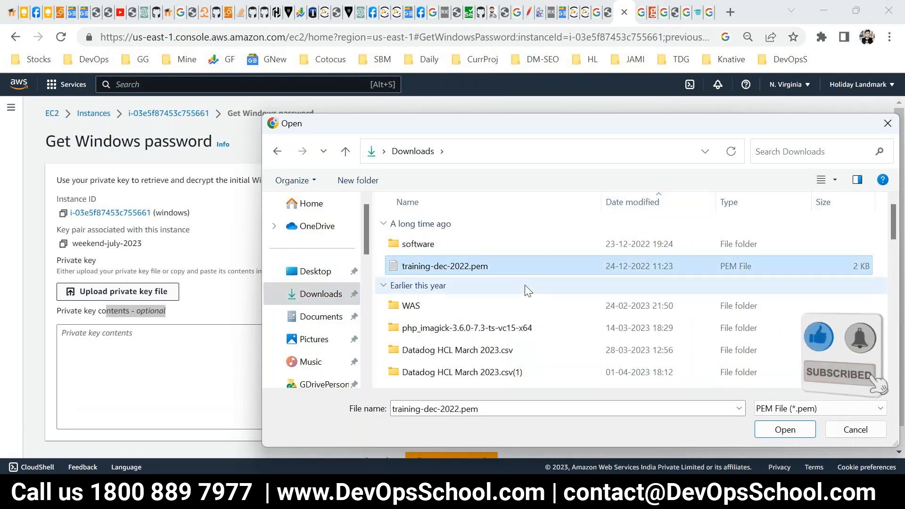
{"action": "scroll", "coordinate": [590, 300], "scroll_direction": "down", "scroll_amount": 3}
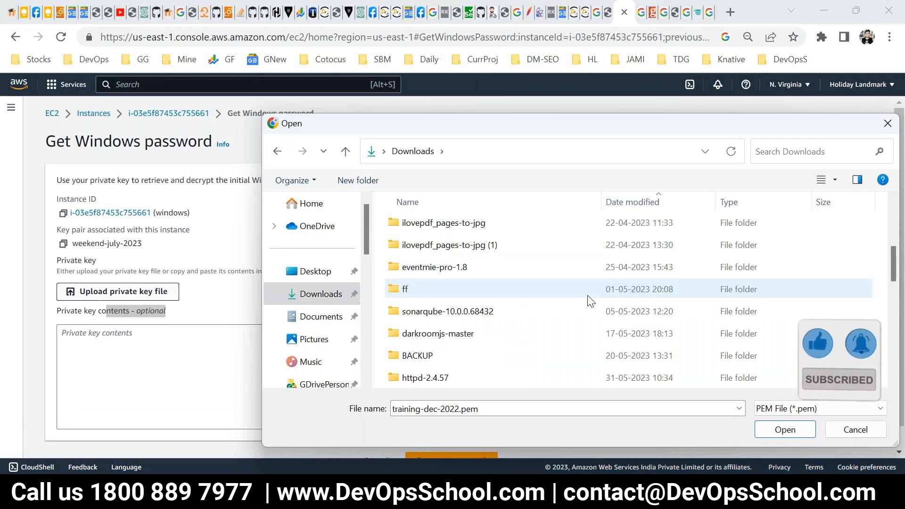
{"action": "scroll", "coordinate": [590, 301], "scroll_direction": "down", "scroll_amount": 2}
{"action": "scroll", "coordinate": [589, 301], "scroll_direction": "down", "scroll_amount": 5}
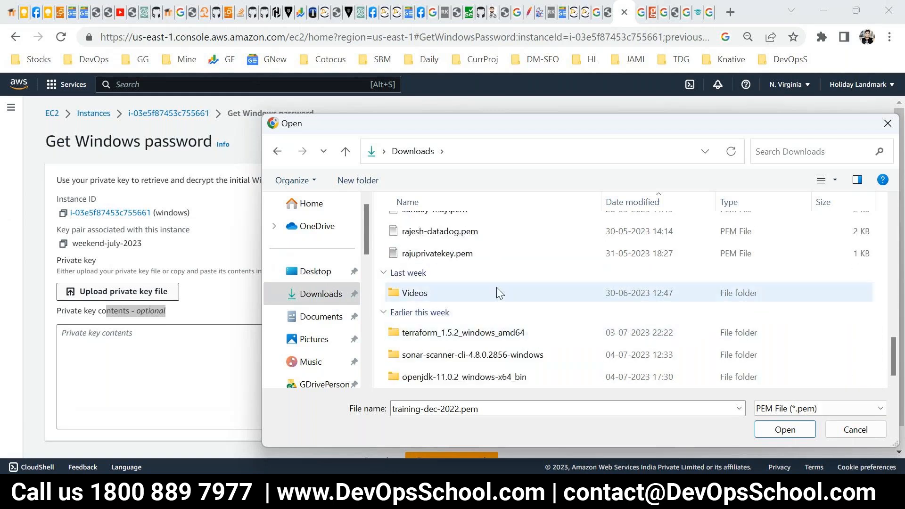
{"action": "scroll", "coordinate": [495, 293], "scroll_direction": "up", "scroll_amount": 2}
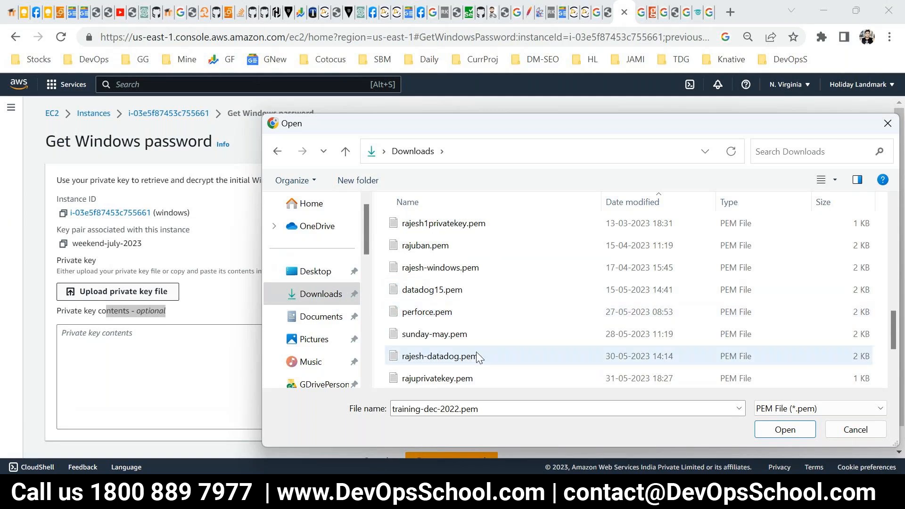
{"action": "scroll", "coordinate": [476, 352], "scroll_direction": "down", "scroll_amount": 1}
{"action": "left_click", "coordinate": [469, 315]}
{"action": "scroll", "coordinate": [458, 295], "scroll_direction": "up", "scroll_amount": 1}
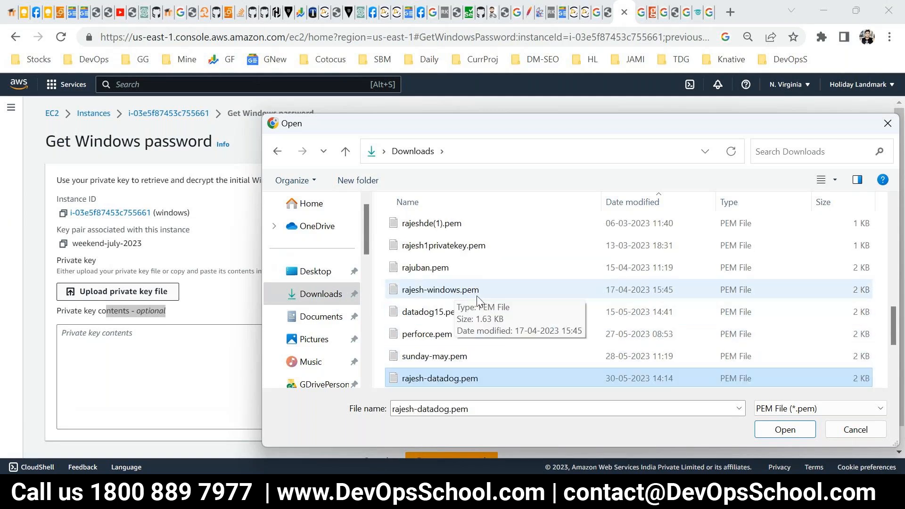
{"action": "scroll", "coordinate": [487, 288], "scroll_direction": "up", "scroll_amount": 1}
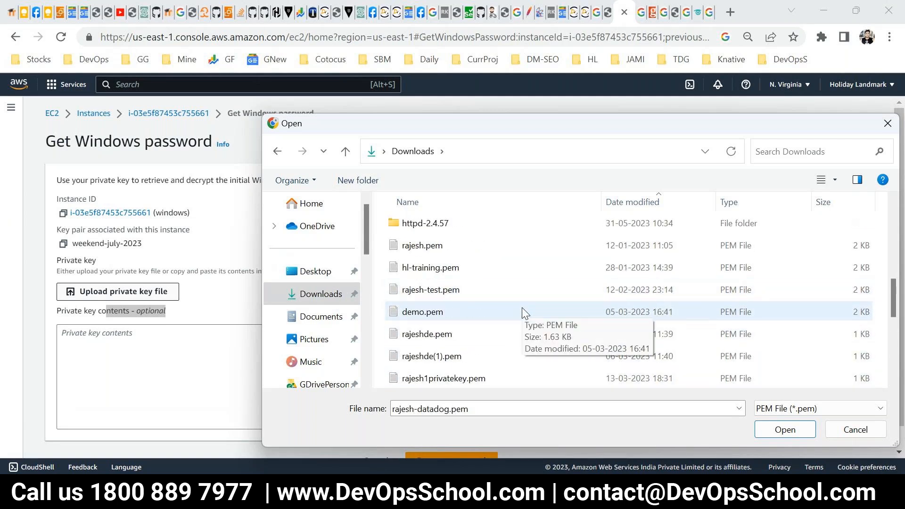
{"action": "scroll", "coordinate": [517, 320], "scroll_direction": "up", "scroll_amount": 1}
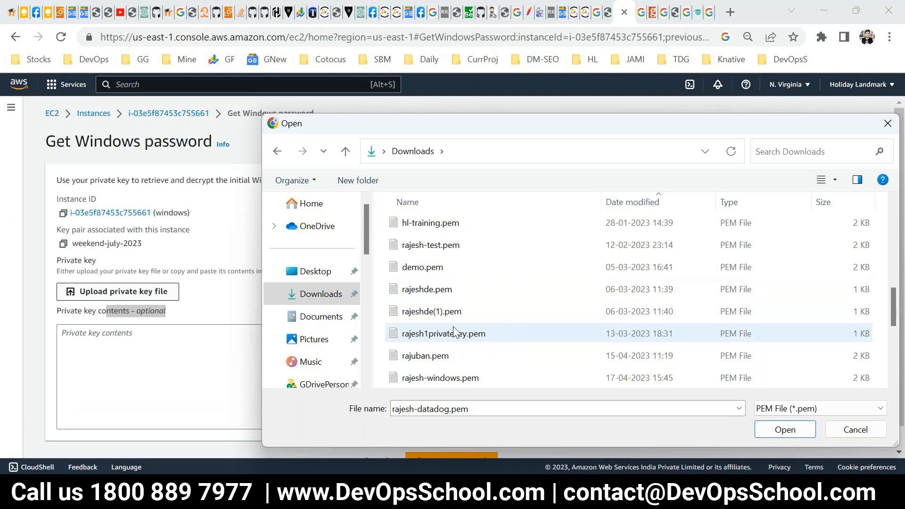
{"action": "left_click", "coordinate": [506, 361]}
{"action": "scroll", "coordinate": [506, 368], "scroll_direction": "down", "scroll_amount": 1}
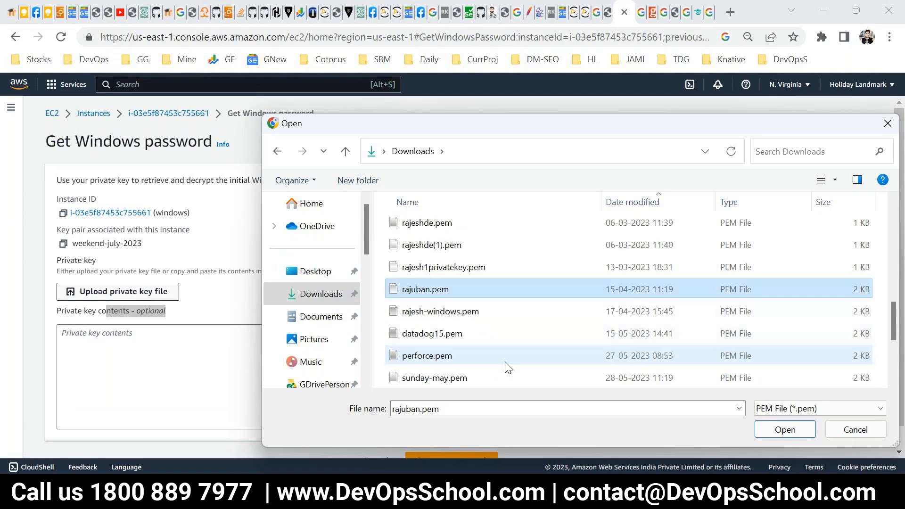
{"action": "left_click", "coordinate": [451, 322]}
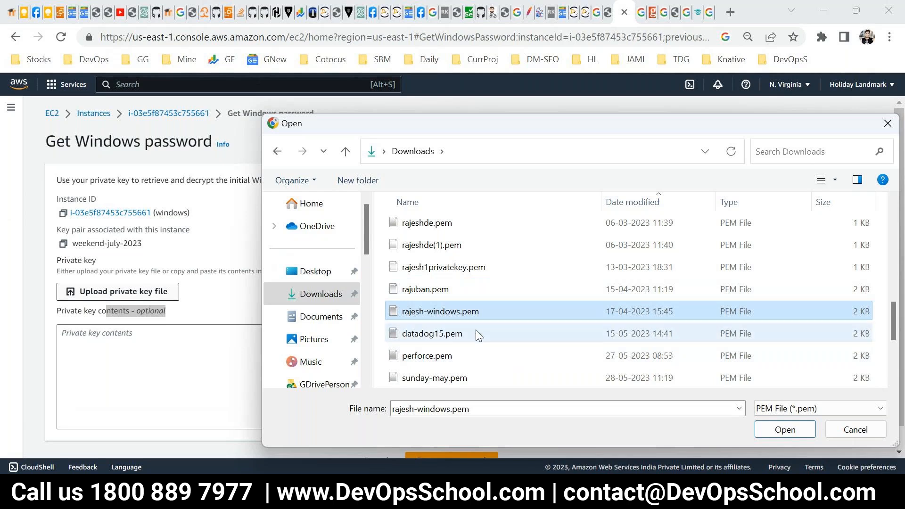
{"action": "scroll", "coordinate": [638, 324], "scroll_direction": "down", "scroll_amount": 1}
{"action": "scroll", "coordinate": [641, 327], "scroll_direction": "up", "scroll_amount": 1}
{"action": "scroll", "coordinate": [647, 334], "scroll_direction": "up", "scroll_amount": 5}
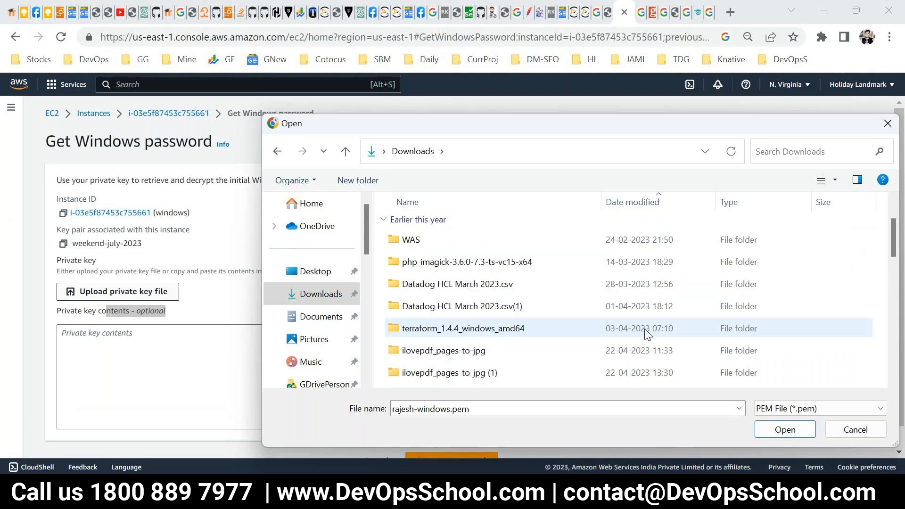
{"action": "scroll", "coordinate": [647, 333], "scroll_direction": "up", "scroll_amount": 1}
{"action": "left_click", "coordinate": [841, 243]}
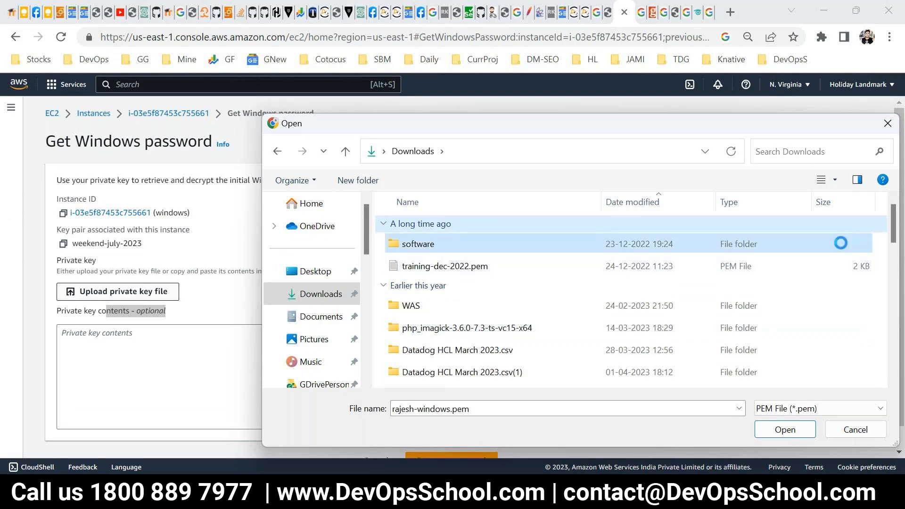
{"action": "right_click", "coordinate": [870, 355]}
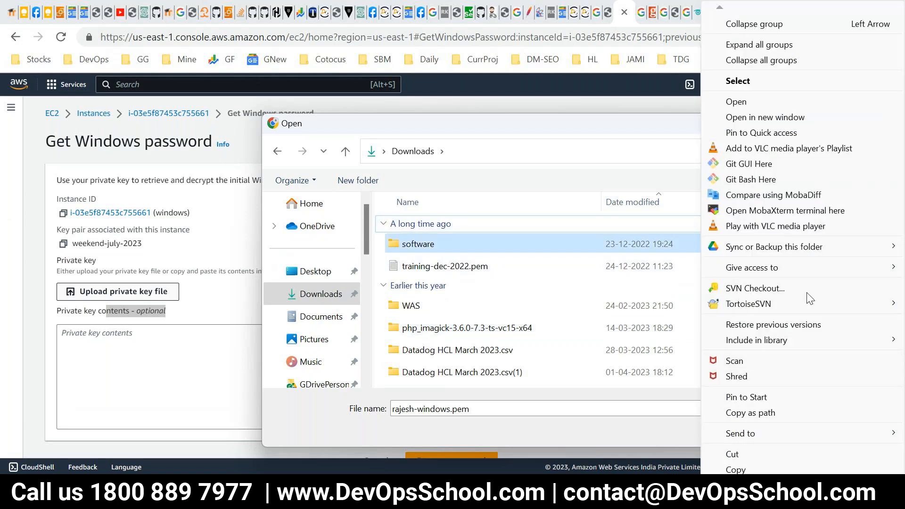
{"action": "left_click", "coordinate": [489, 252]}
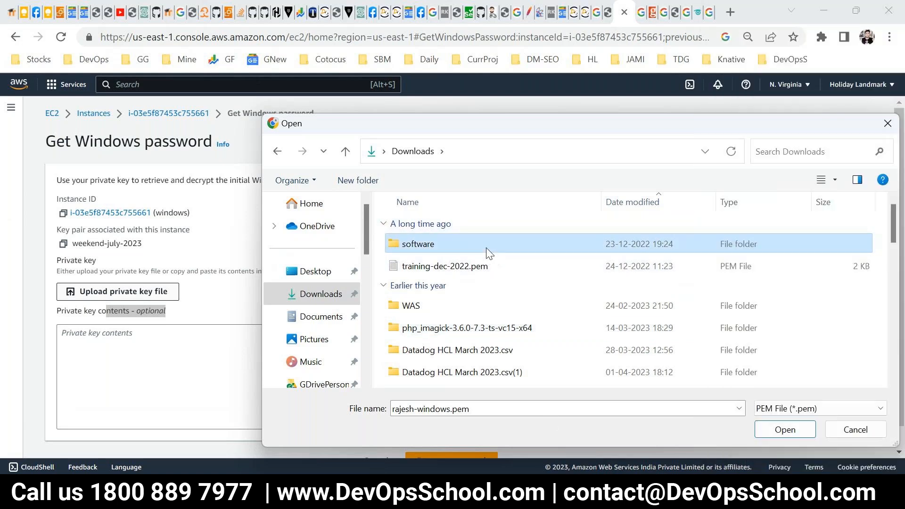
{"action": "right_click", "coordinate": [489, 252]}
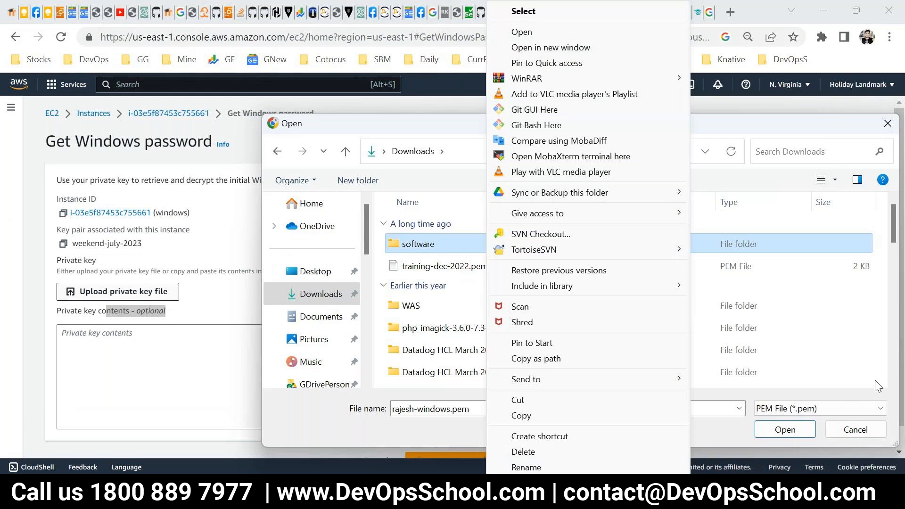
{"action": "left_click", "coordinate": [865, 374]}
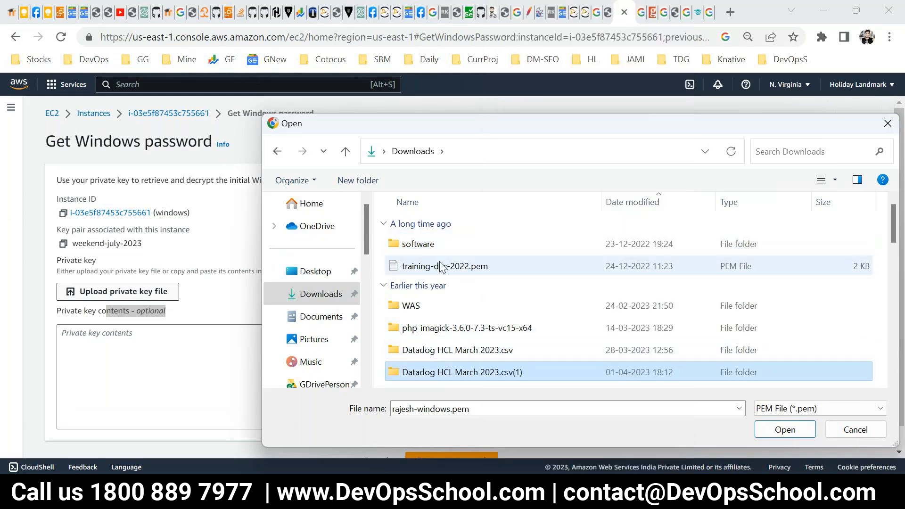
{"action": "left_click", "coordinate": [453, 152]}
Step: Show all file types in the file picker and look through Downloads for the weekend-july-2023 key
{"action": "left_click", "coordinate": [800, 409]}
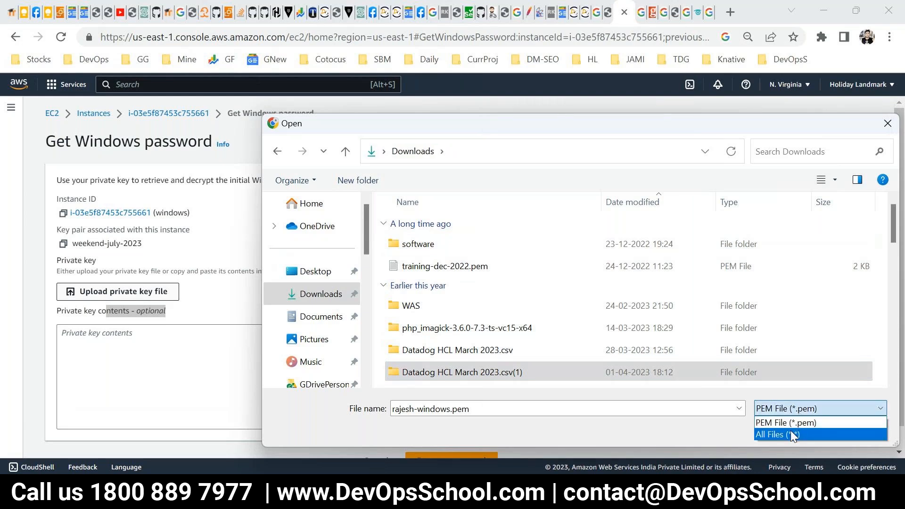
{"action": "left_click", "coordinate": [797, 432]}
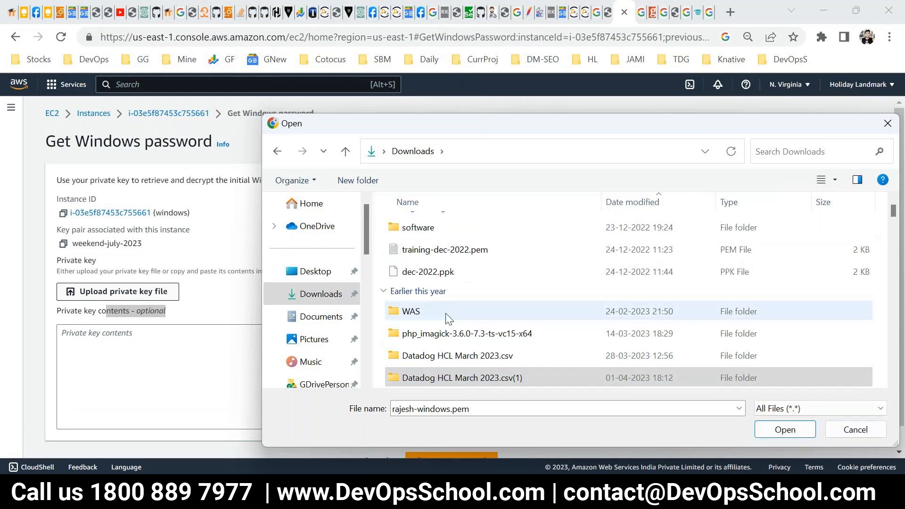
{"action": "left_click", "coordinate": [438, 274]}
{"action": "left_click", "coordinate": [437, 250]}
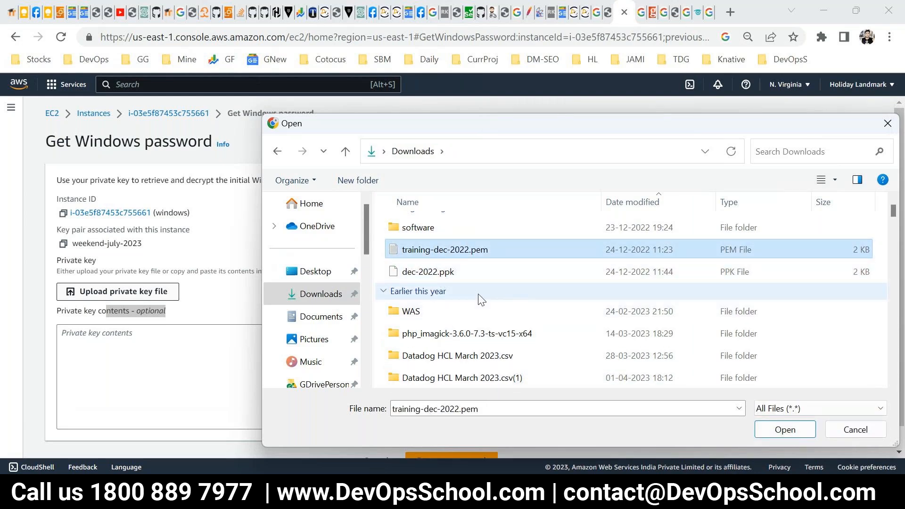
{"action": "scroll", "coordinate": [570, 334], "scroll_direction": "down", "scroll_amount": 3}
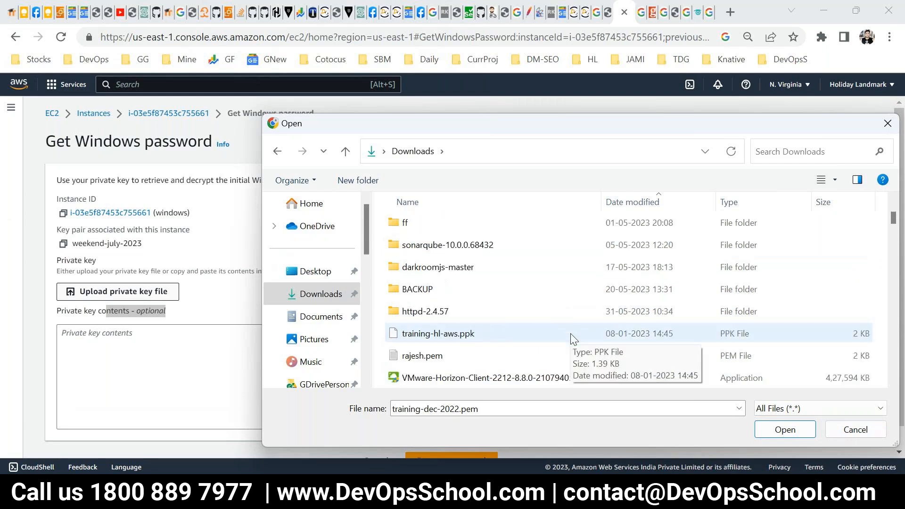
{"action": "scroll", "coordinate": [572, 338], "scroll_direction": "down", "scroll_amount": 2}
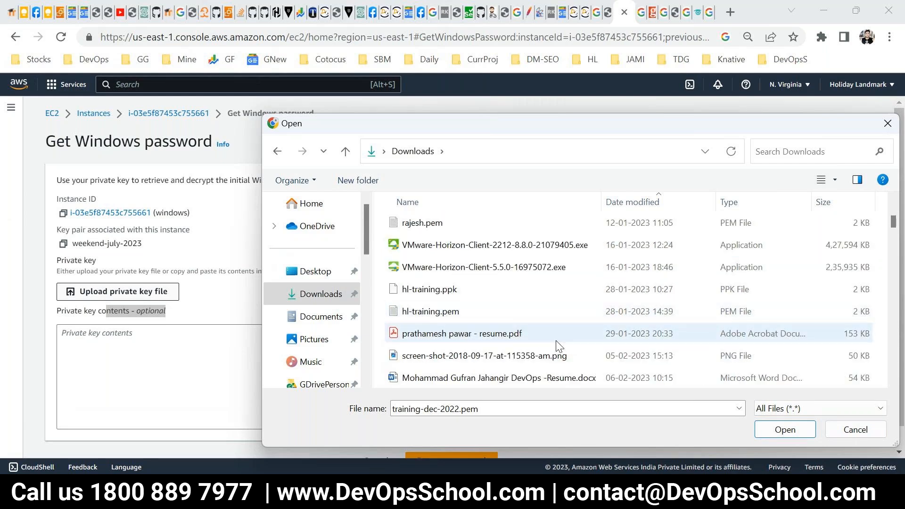
{"action": "scroll", "coordinate": [558, 347], "scroll_direction": "down", "scroll_amount": 3}
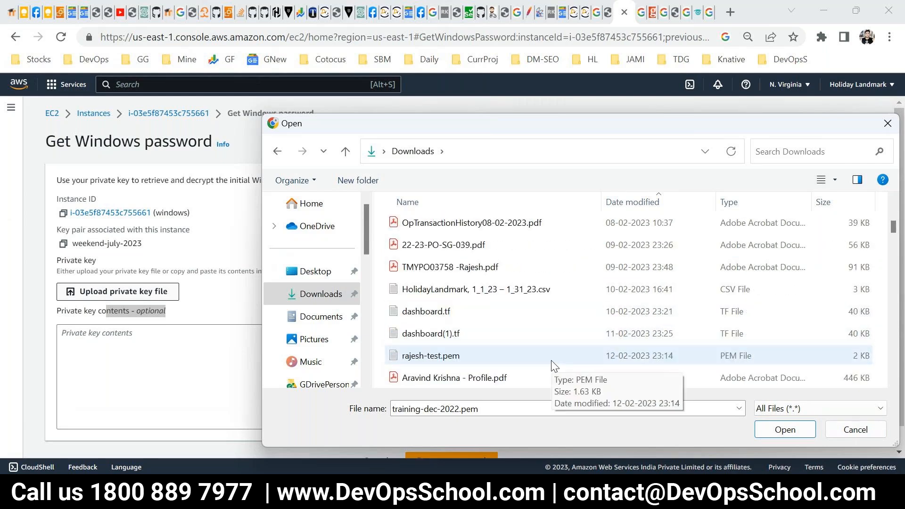
{"action": "scroll", "coordinate": [553, 362], "scroll_direction": "up", "scroll_amount": 4}
Step: List the newest files first and try to decrypt the Windows password with weekend-july-2023.ppk as the private key
{"action": "left_click", "coordinate": [634, 203]}
{"action": "scroll", "coordinate": [601, 288], "scroll_direction": "up", "scroll_amount": 6}
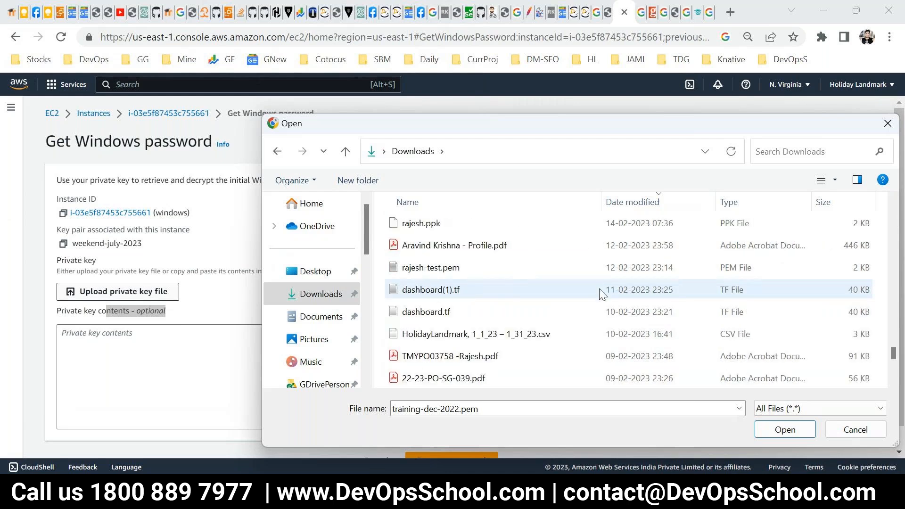
{"action": "scroll", "coordinate": [601, 293], "scroll_direction": "up", "scroll_amount": 3}
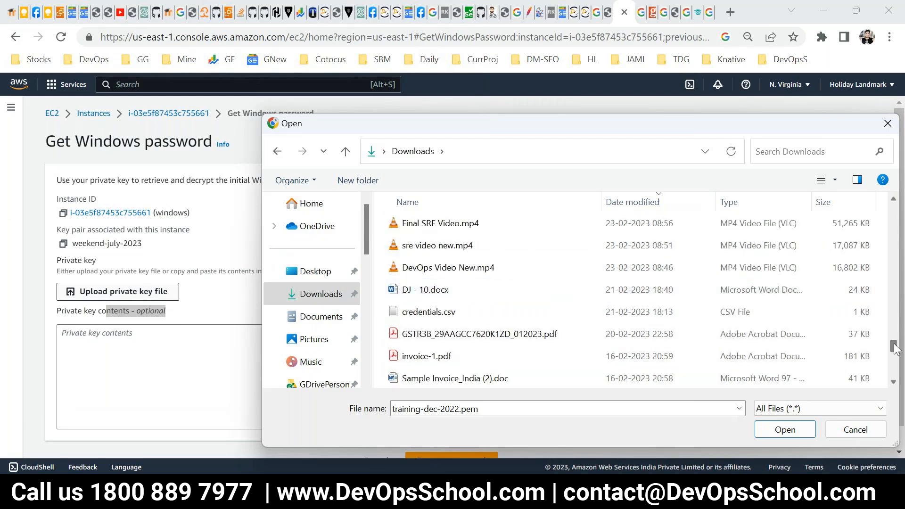
{"action": "left_click_drag", "start_coordinate": [893, 346], "coordinate": [895, 183]}
{"action": "left_click", "coordinate": [470, 244]}
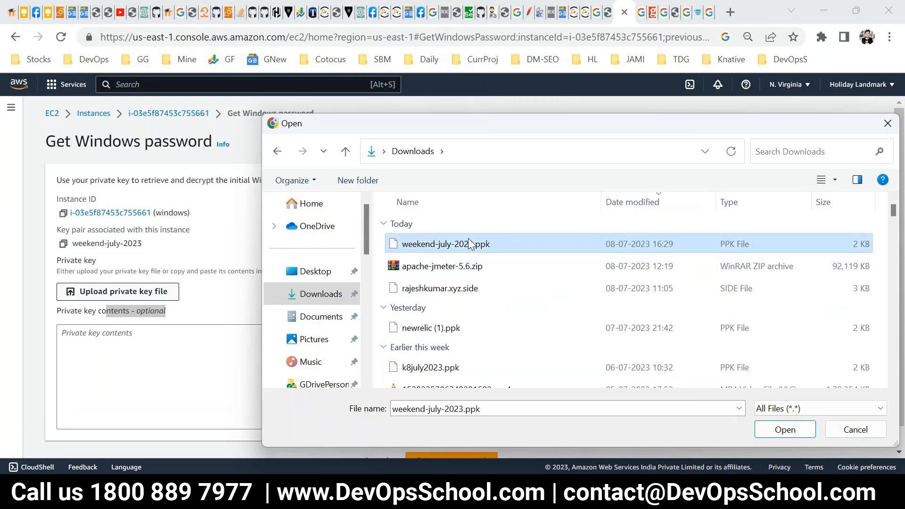
{"action": "left_click", "coordinate": [784, 429]}
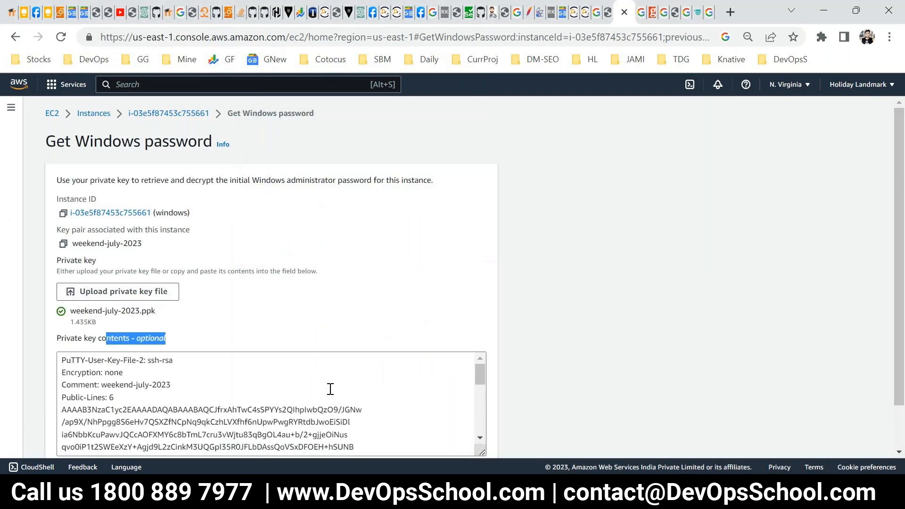
{"action": "scroll", "coordinate": [331, 389], "scroll_direction": "down", "scroll_amount": 5}
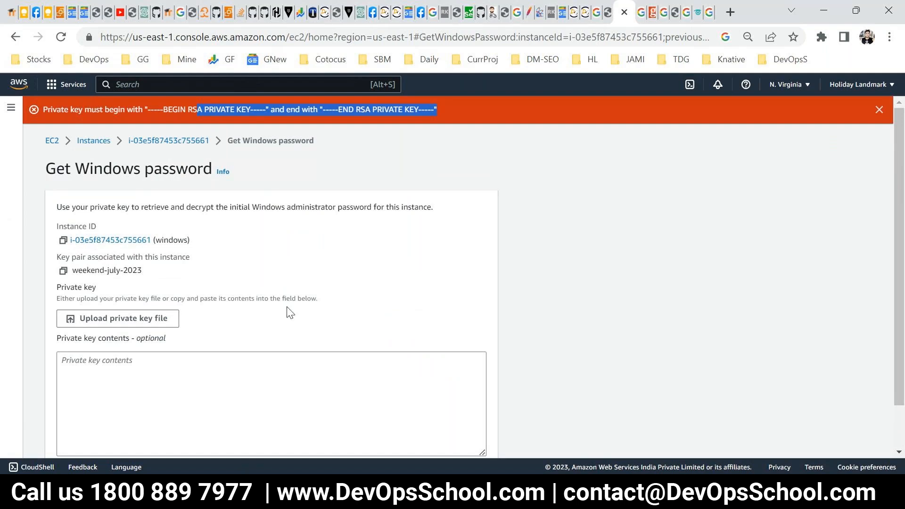
Step: Search for putty among the installed apps and launch PuTTYgen
{"action": "left_click", "coordinate": [179, 344]}
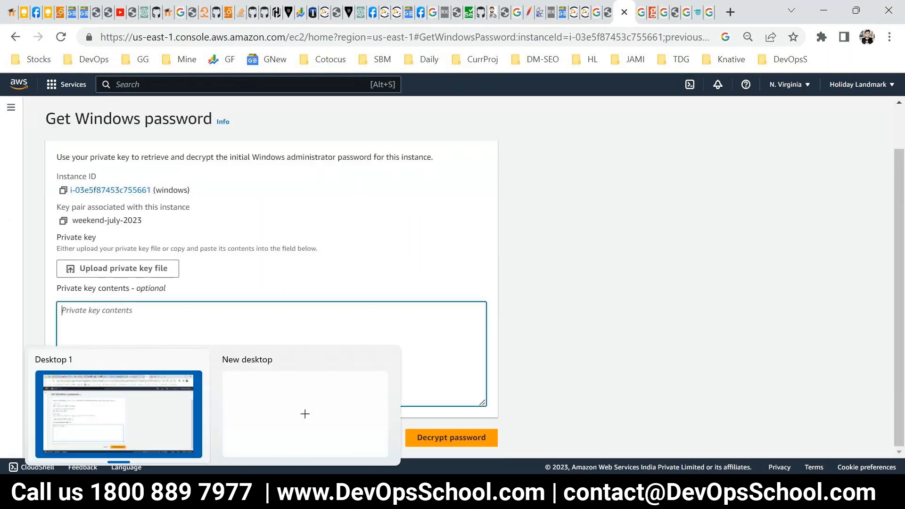
{"action": "key", "text": "super+s"}
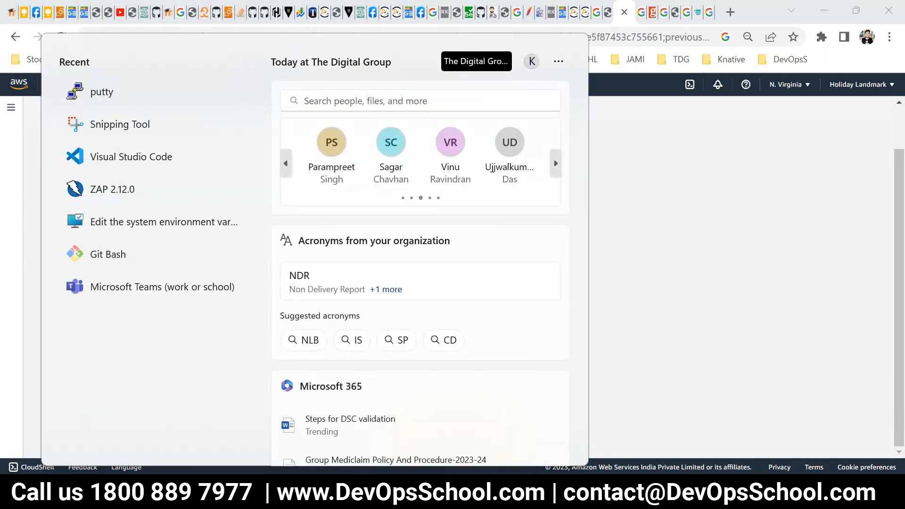
{"action": "type", "text": "puu"}
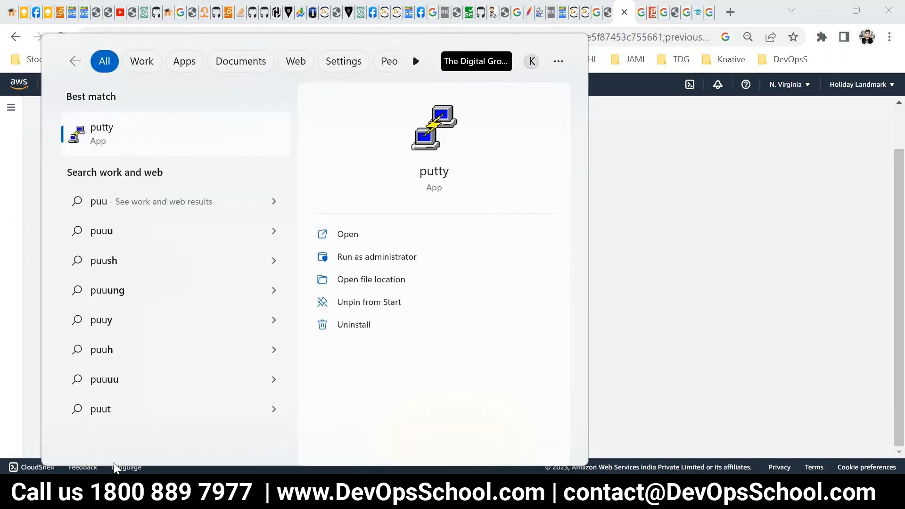
{"action": "key", "text": "BackSpace"}
{"action": "type", "text": "r"}
{"action": "key", "text": "BackSpace"}
{"action": "key", "text": "BackSpace"}
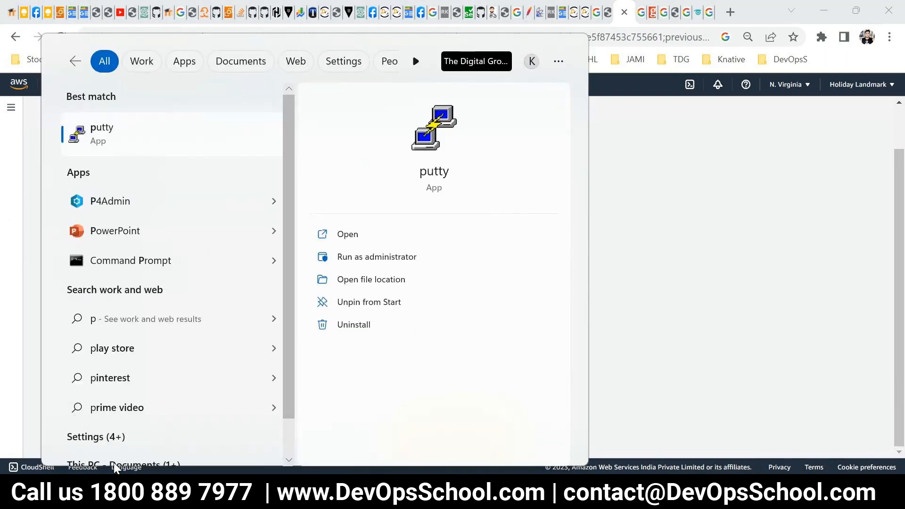
{"action": "type", "text": "utt"}
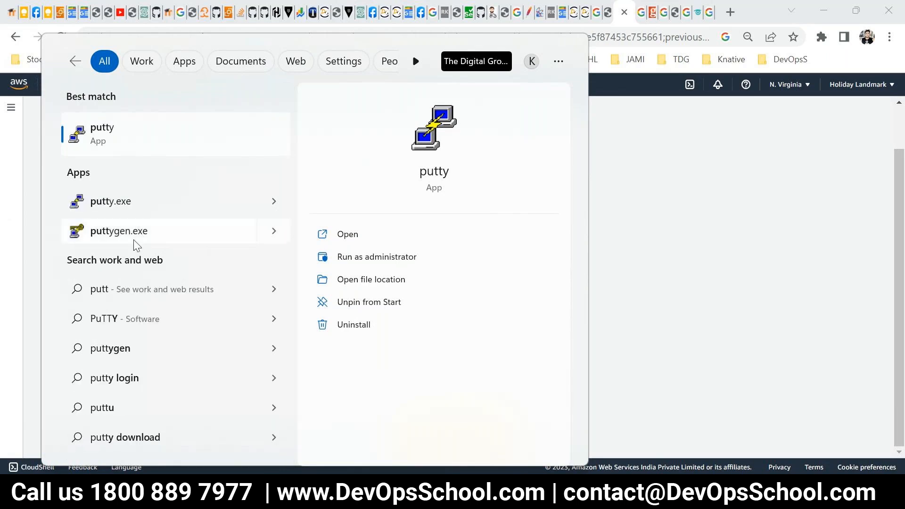
{"action": "left_click", "coordinate": [151, 231]}
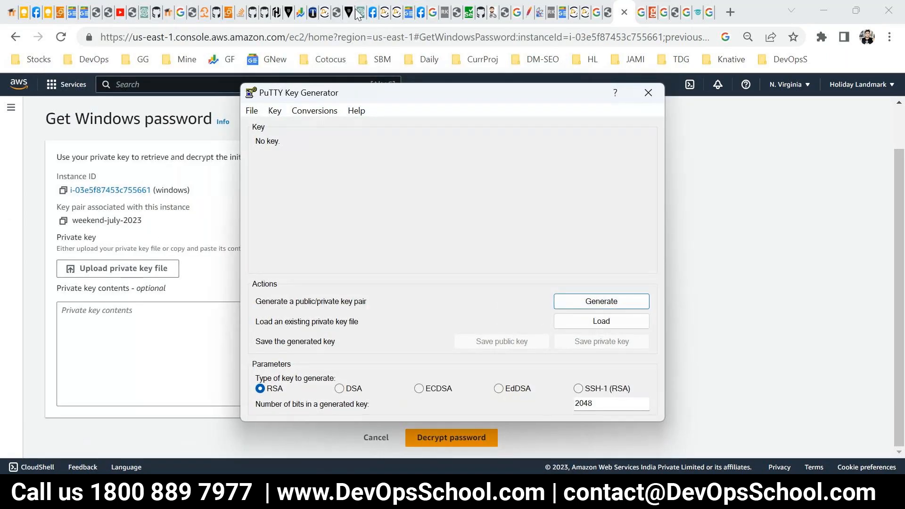
Step: Import weekend-july-2023.ppk from the Downloads folder into PuTTYgen
{"action": "left_click", "coordinate": [315, 112]}
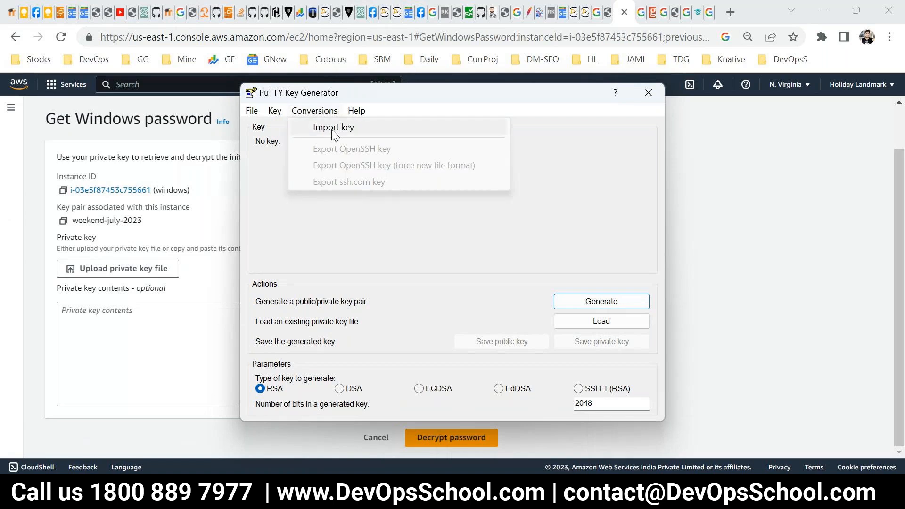
{"action": "left_click", "coordinate": [334, 128]}
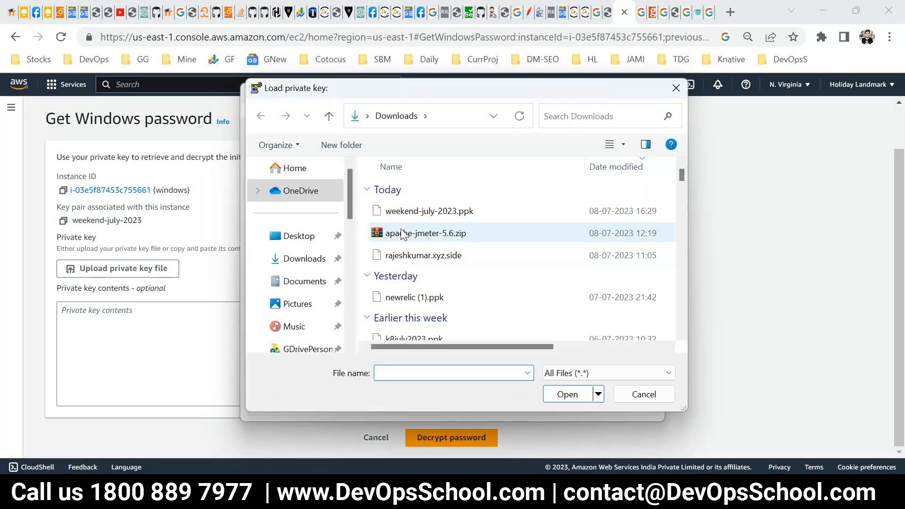
{"action": "left_click", "coordinate": [427, 215]}
{"action": "left_click", "coordinate": [567, 394]}
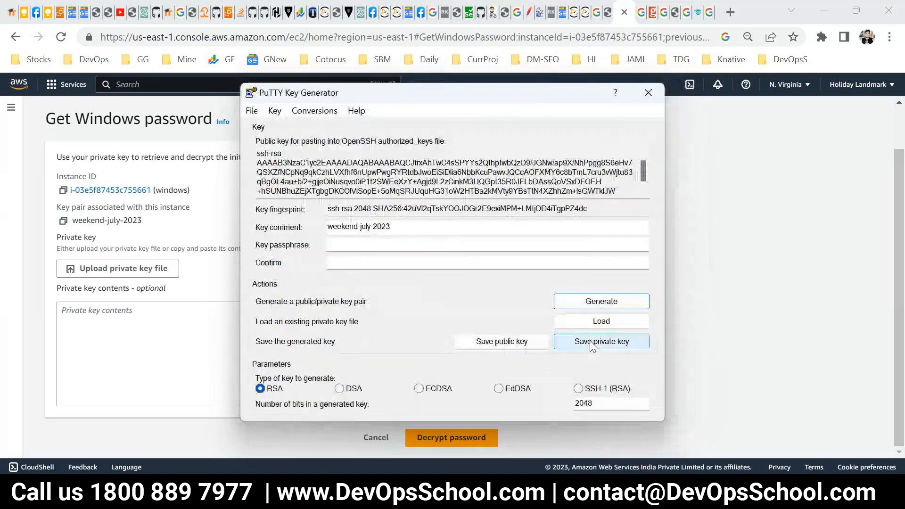
{"action": "left_click", "coordinate": [591, 342]}
{"action": "left_click", "coordinate": [463, 299]}
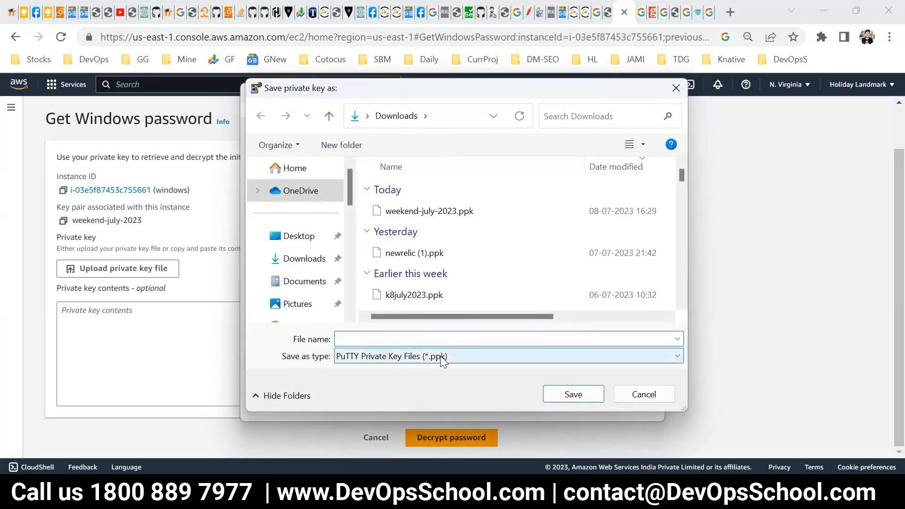
{"action": "left_click", "coordinate": [444, 359]}
{"action": "left_click", "coordinate": [466, 356]}
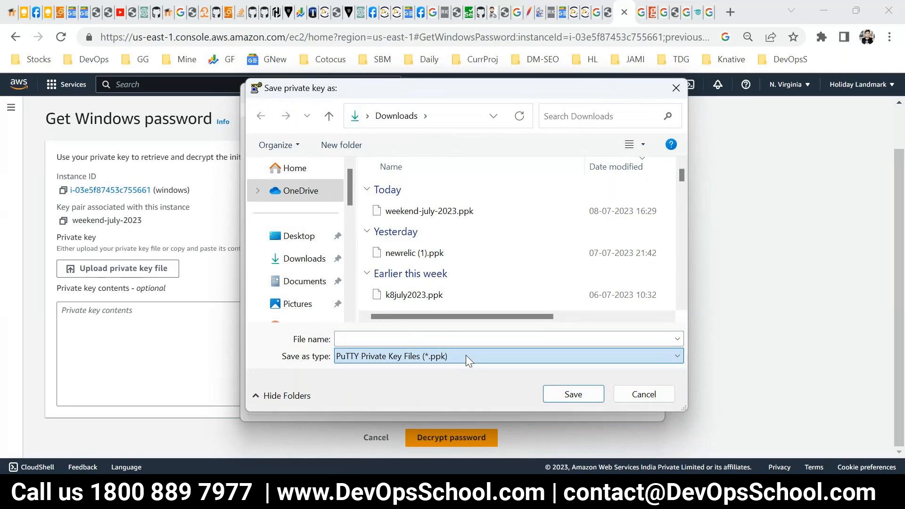
{"action": "left_click", "coordinate": [643, 393]}
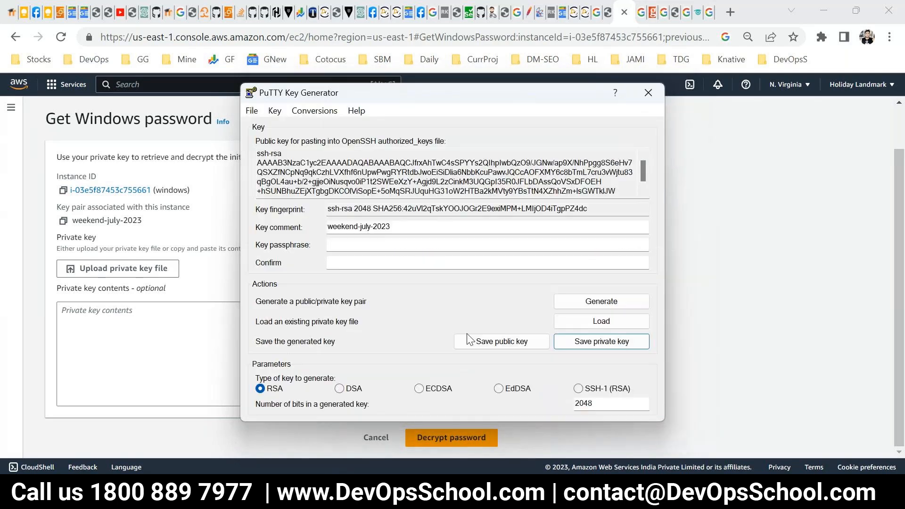
Step: Import the weekend-july-2023.ppk key into PuTTYgen again
{"action": "left_click", "coordinate": [315, 112]}
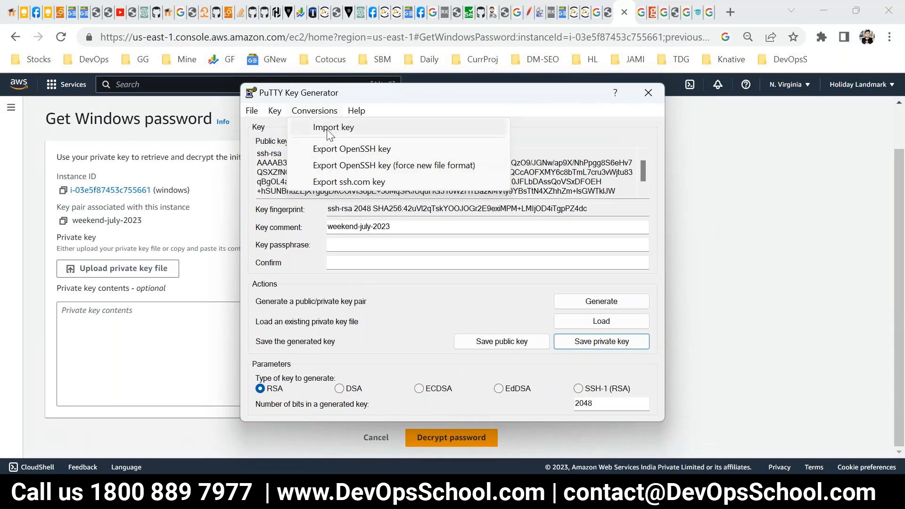
{"action": "left_click", "coordinate": [329, 132]}
{"action": "left_click", "coordinate": [430, 211]}
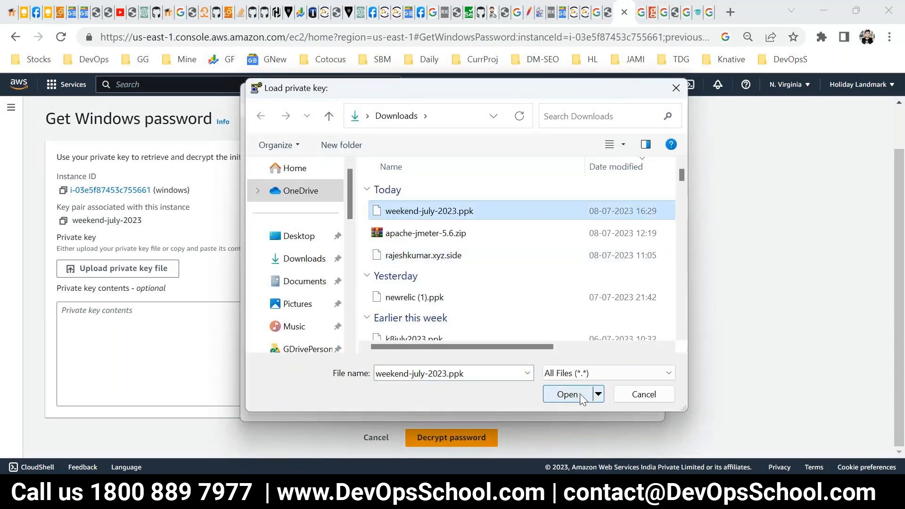
{"action": "left_click", "coordinate": [581, 396]}
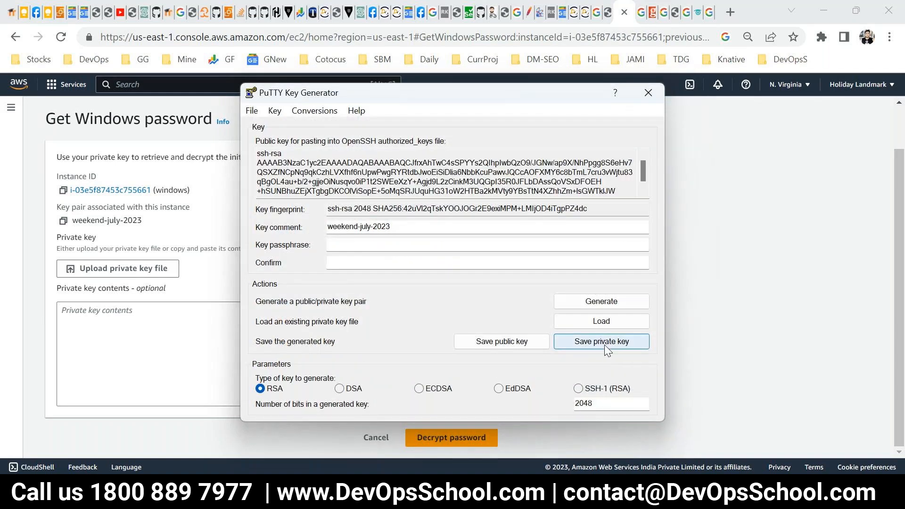
Step: Save the imported private key in Downloads as rrrrrrrrr.pem, with All Files as the file type
{"action": "left_click", "coordinate": [604, 344]}
{"action": "left_click", "coordinate": [453, 291]}
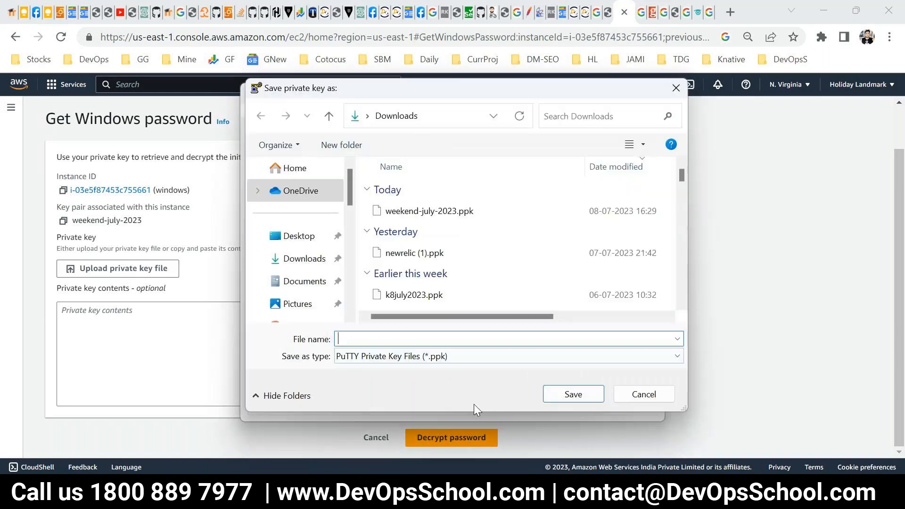
{"action": "left_click", "coordinate": [435, 355]}
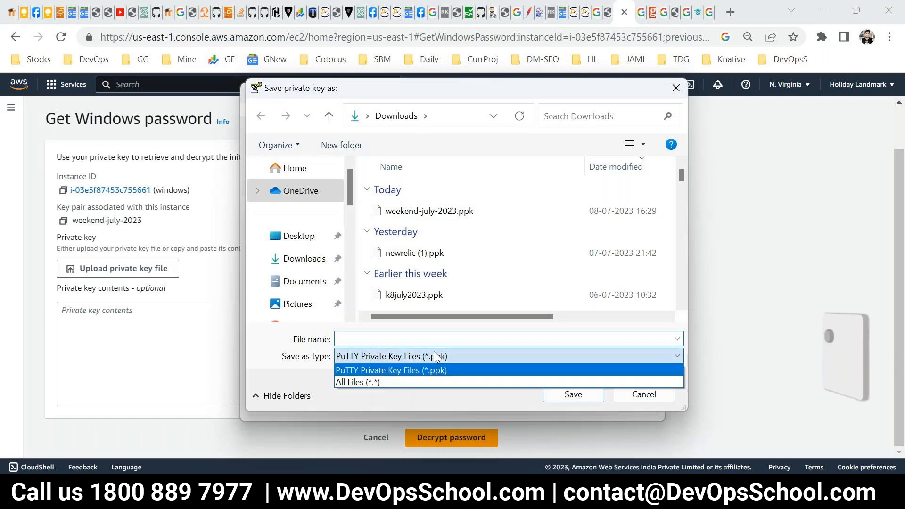
{"action": "left_click", "coordinate": [427, 380]}
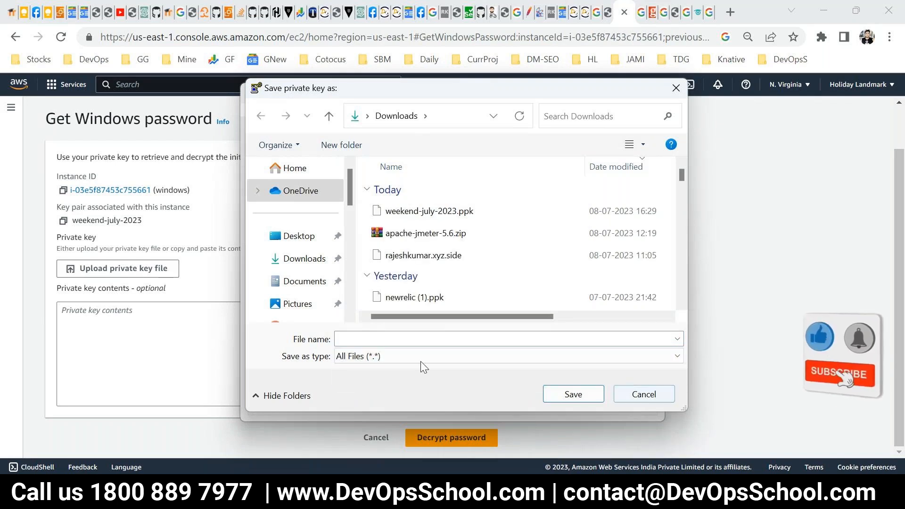
{"action": "left_click", "coordinate": [388, 343]}
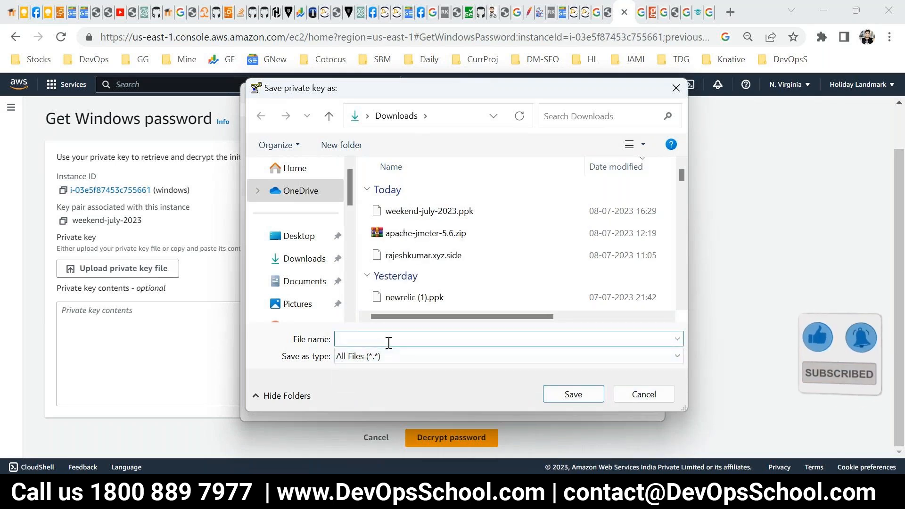
{"action": "type", "text": "rrrrrrrrr.ep"}
{"action": "key", "text": "BackSpace"}
{"action": "key", "text": "BackSpace"}
{"action": "type", "text": "pem"}
{"action": "key", "text": "Return"}
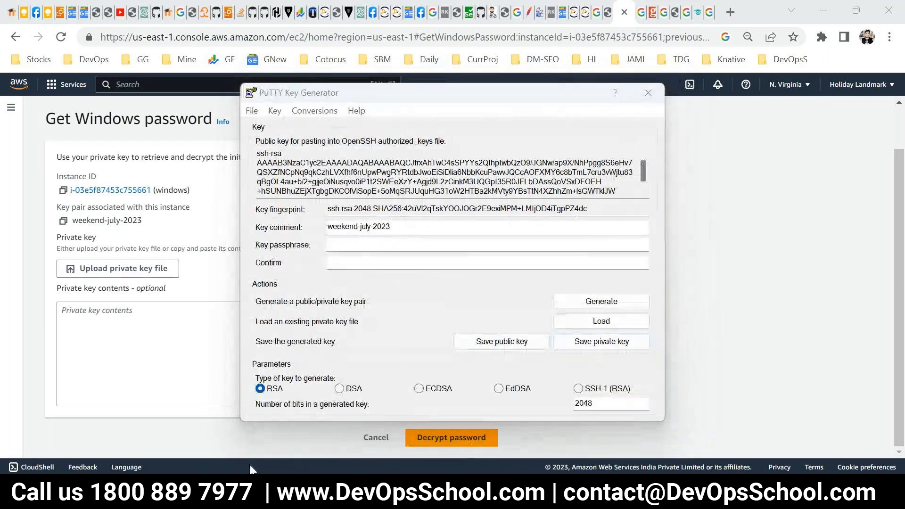
Step: Switch to File Explorer and locate rrrrrrrrr.pem in the Downloads folder
{"action": "mouse_move", "coordinate": [283, 486]}
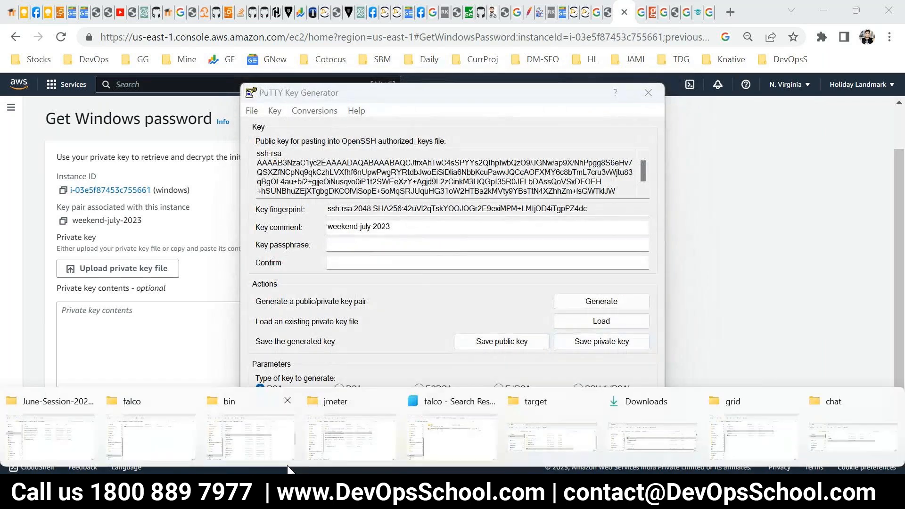
{"action": "left_click", "coordinate": [838, 441]}
{"action": "left_click", "coordinate": [109, 204]}
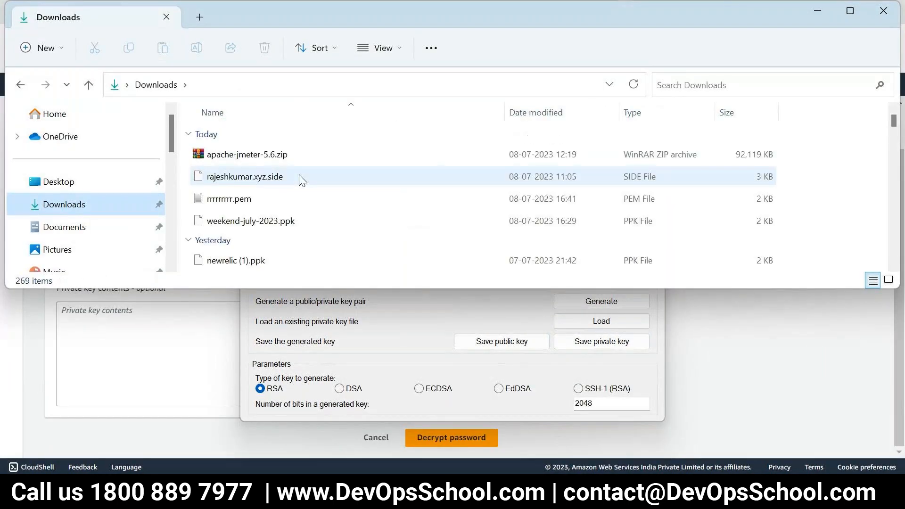
{"action": "left_click", "coordinate": [270, 197]}
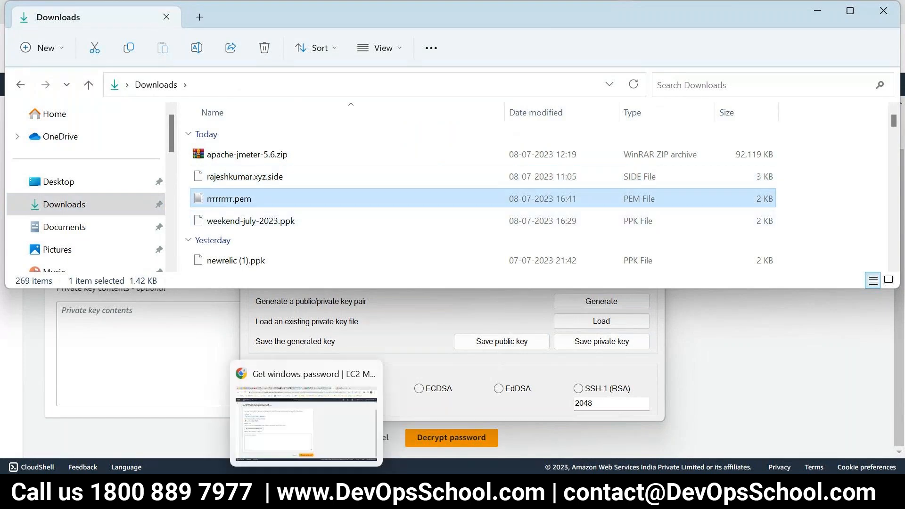
Step: Return to the browser, upload rrrrrrrrr.pem as the private key file and try to decrypt the Windows password
{"action": "left_click", "coordinate": [333, 492]}
{"action": "left_click", "coordinate": [306, 493]}
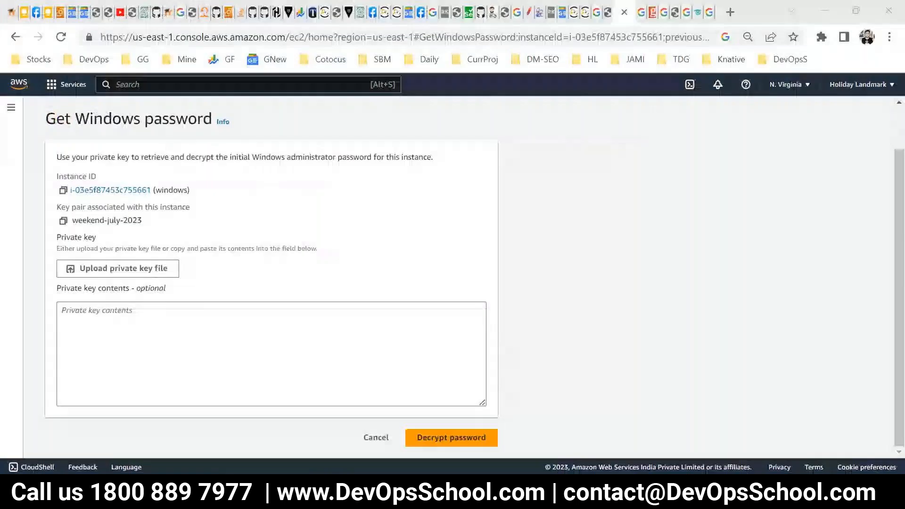
{"action": "left_click", "coordinate": [123, 268]}
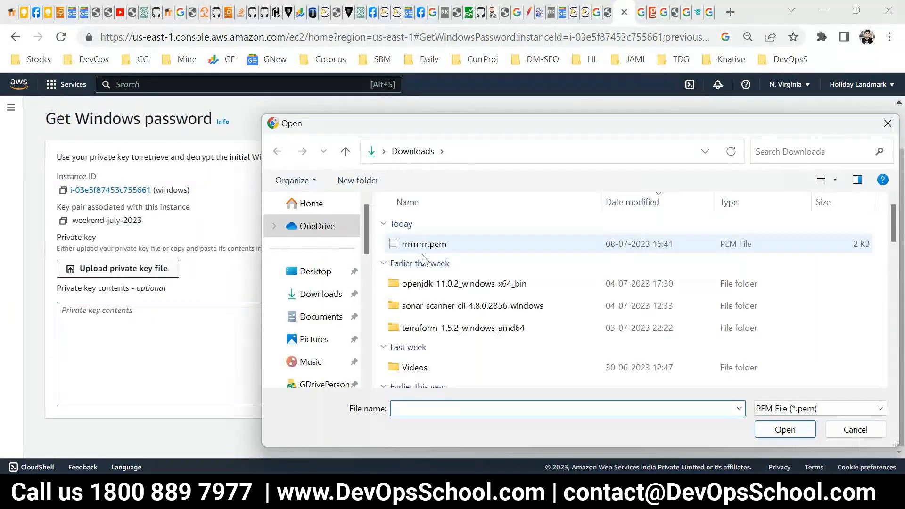
{"action": "left_click", "coordinate": [425, 244]}
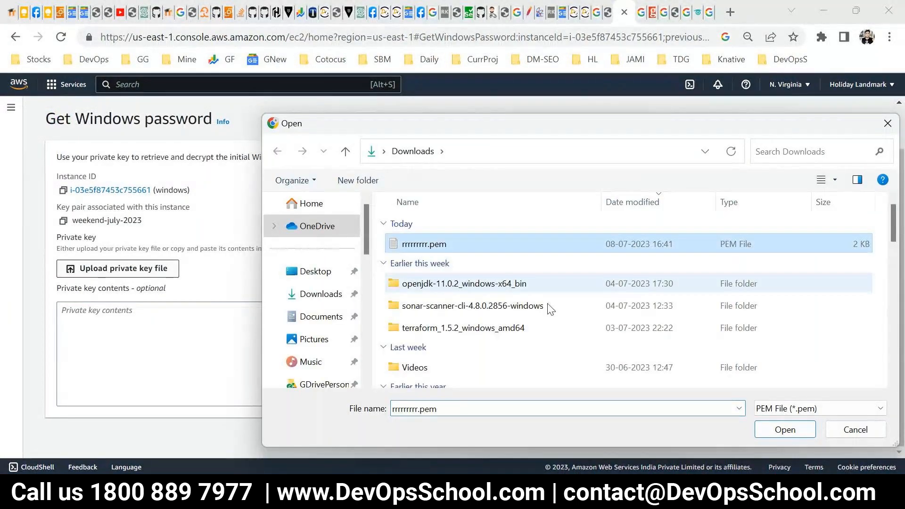
{"action": "left_click", "coordinate": [760, 428]}
{"action": "scroll", "coordinate": [465, 374], "scroll_direction": "down", "scroll_amount": 3}
{"action": "scroll", "coordinate": [478, 425], "scroll_direction": "down", "scroll_amount": 1}
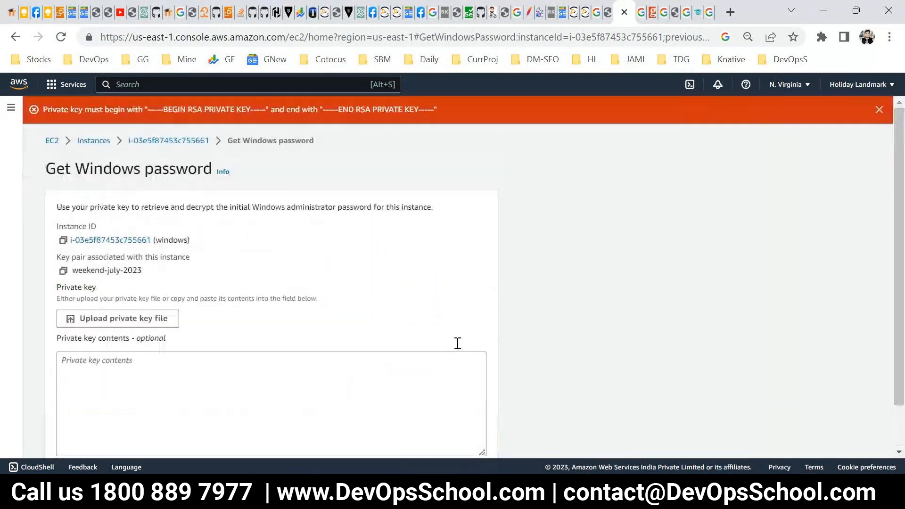
{"action": "left_click_drag", "start_coordinate": [205, 109], "coordinate": [353, 119]}
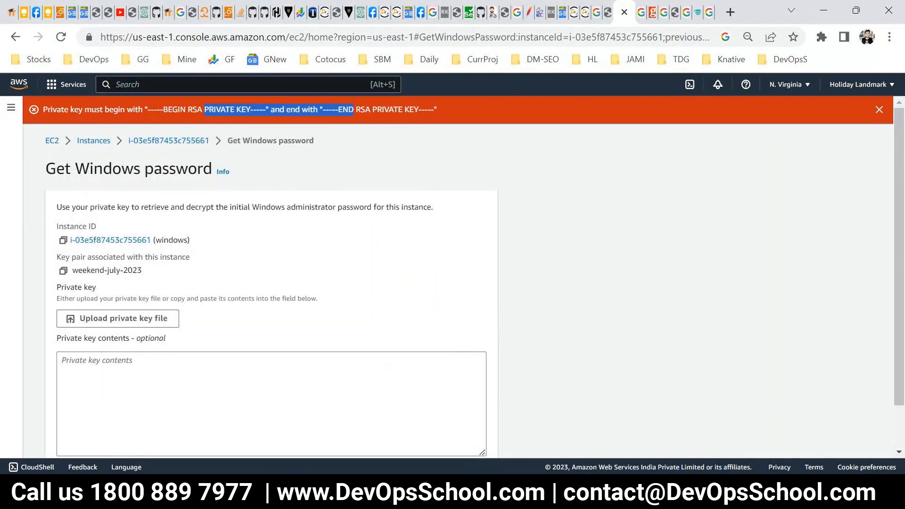
{"action": "key", "text": "super+s"}
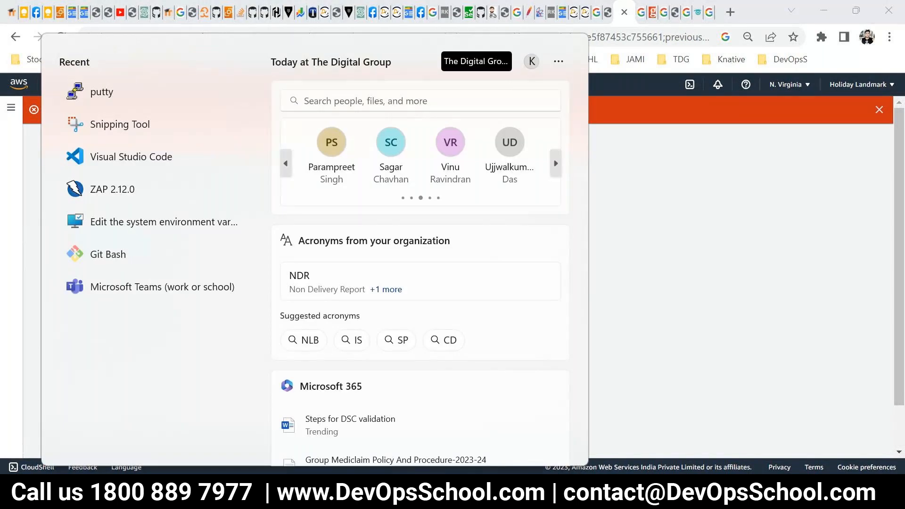
{"action": "type", "text": "pu"}
{"action": "left_click", "coordinate": [156, 127]}
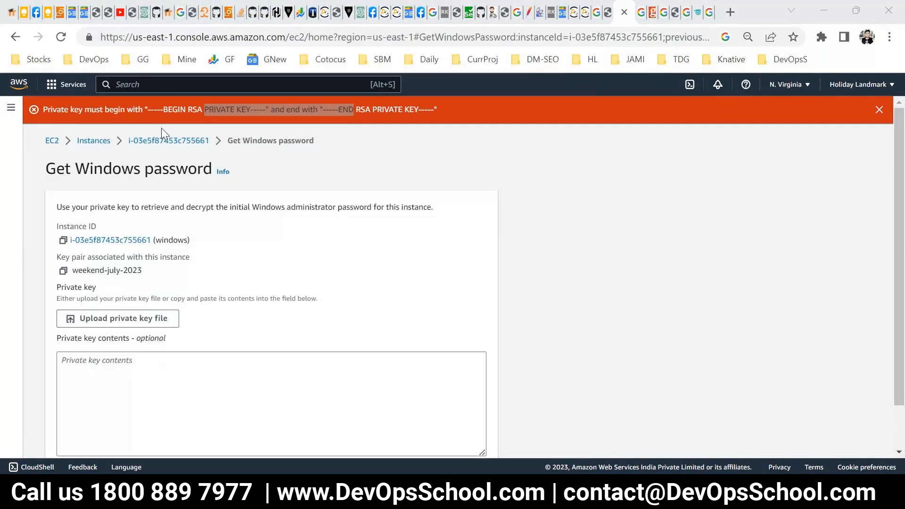
{"action": "left_click", "coordinate": [571, 402]}
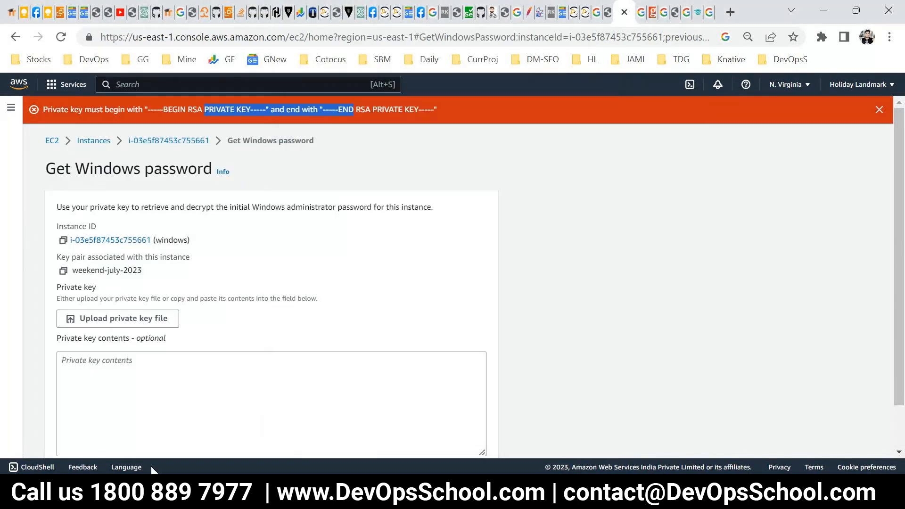
Step: Search the computer for puttygen and launch PuTTYgen
{"action": "key", "text": "super+s"}
{"action": "type", "text": "utt"}
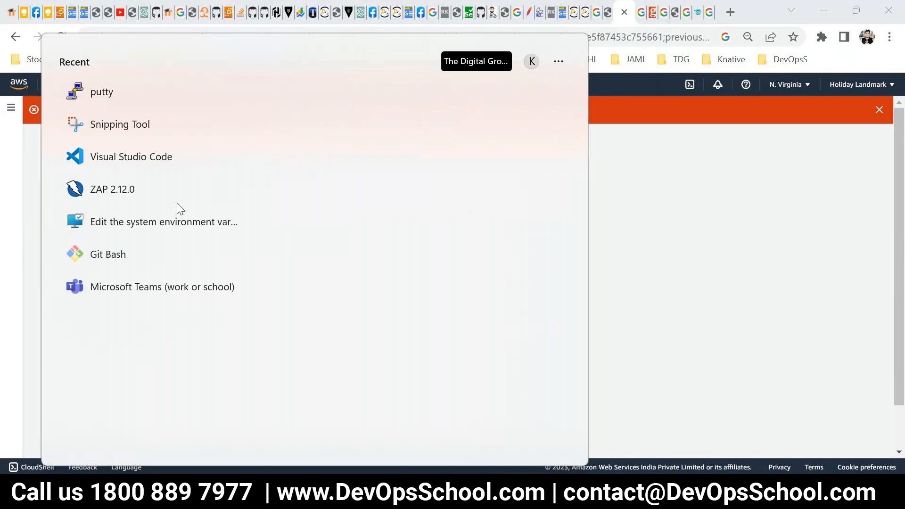
{"action": "key", "text": "BackSpace"}
{"action": "key", "text": "BackSpace"}
{"action": "key", "text": "BackSpace"}
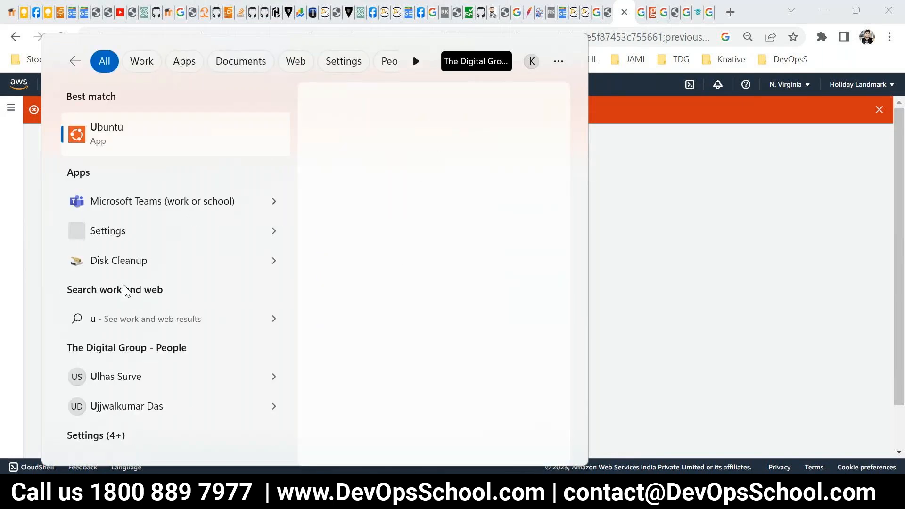
{"action": "type", "text": "putty"}
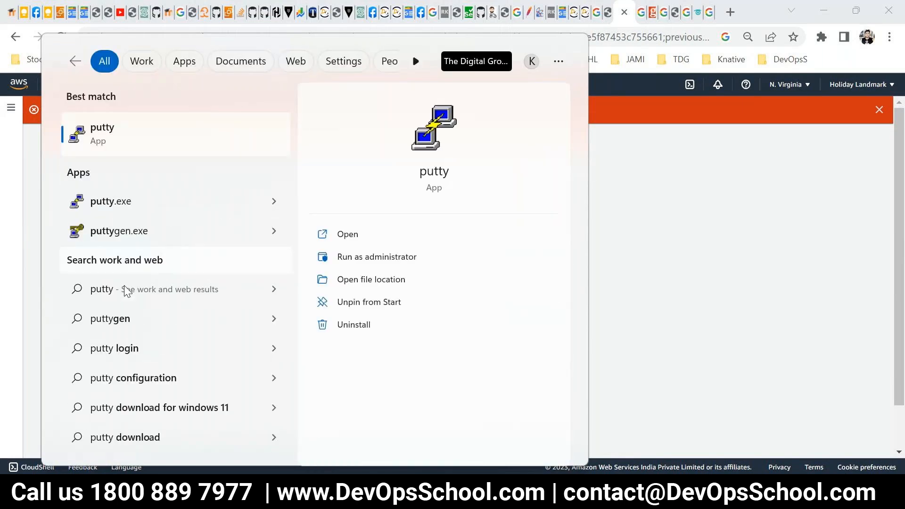
{"action": "type", "text": "gen"}
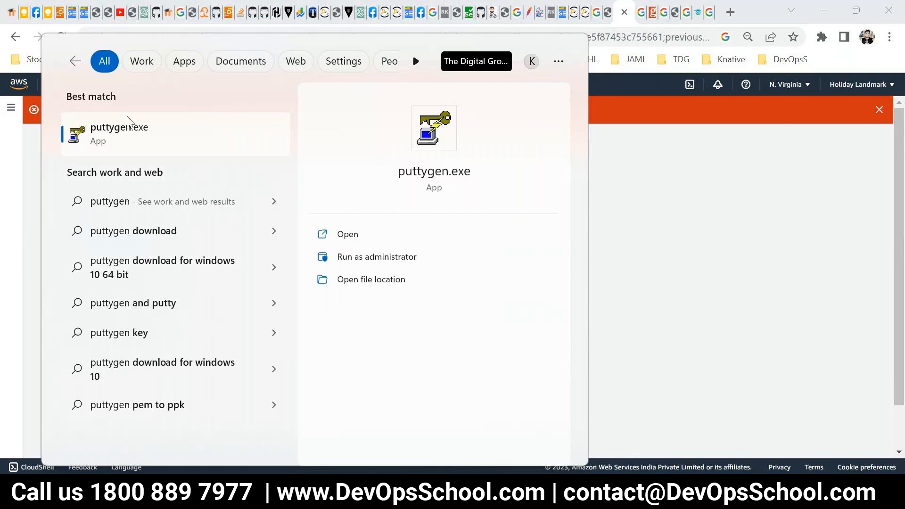
{"action": "left_click", "coordinate": [129, 124]}
Step: Import the weekend-july-2023.ppk key from Downloads into PuTTYgen
{"action": "left_click", "coordinate": [315, 112]}
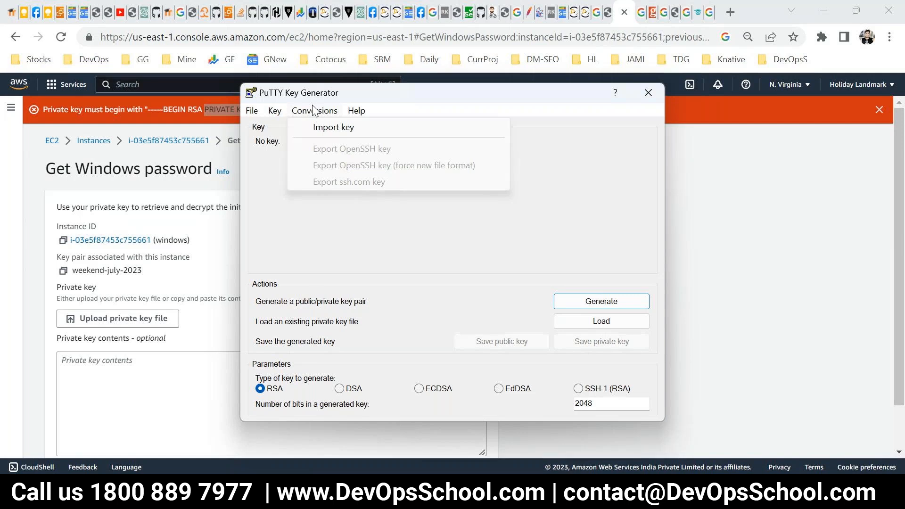
{"action": "mouse_move", "coordinate": [273, 113]}
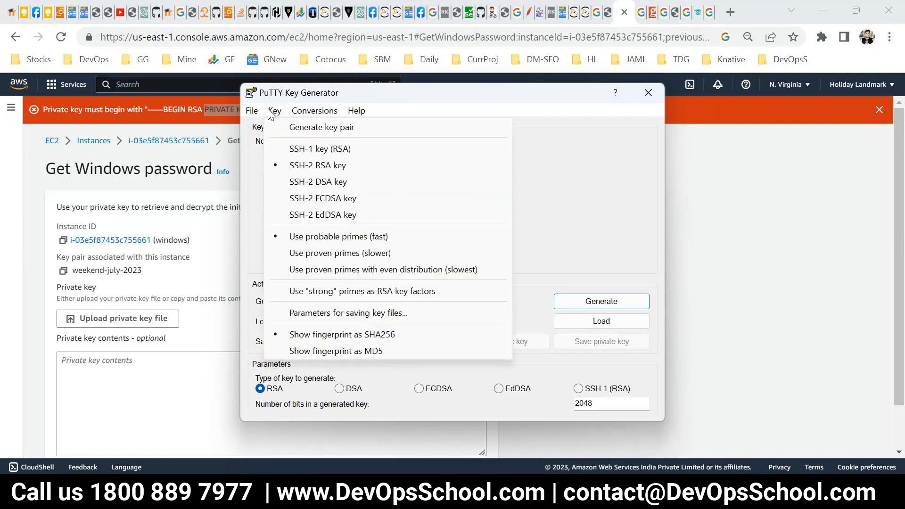
{"action": "mouse_move", "coordinate": [318, 114]}
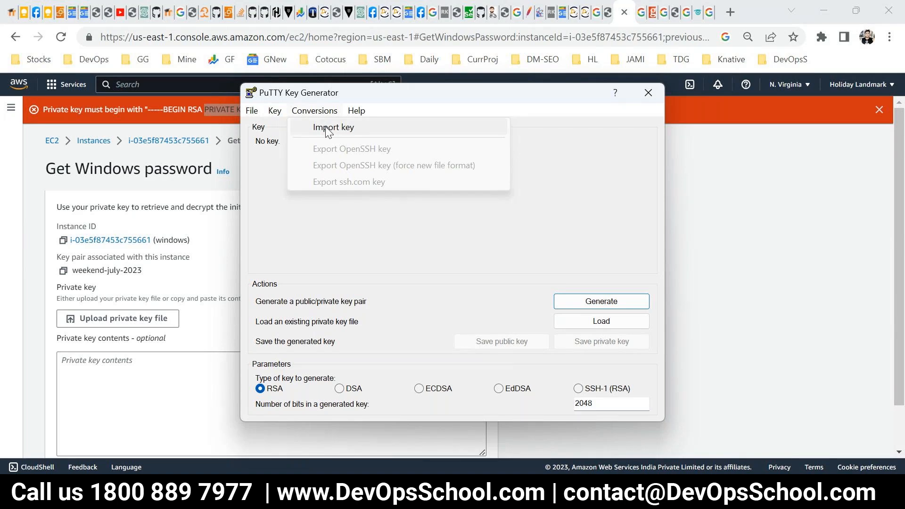
{"action": "left_click", "coordinate": [325, 128]}
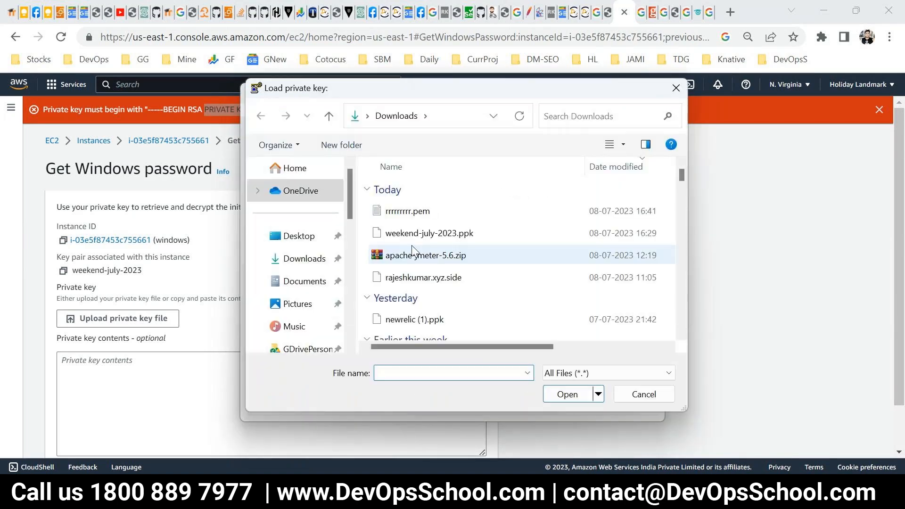
{"action": "left_click", "coordinate": [413, 236]}
{"action": "left_click", "coordinate": [569, 395]}
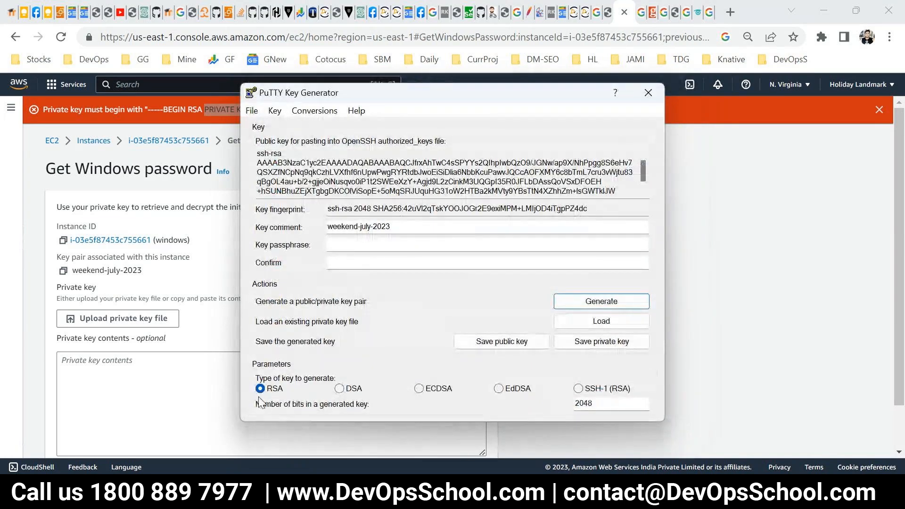
Step: Select the SSH-1 (RSA) key type and save the private key without a passphrase, as All Files, overwriting rrrrrrrrr.pem in Downloads
{"action": "left_click", "coordinate": [578, 389]}
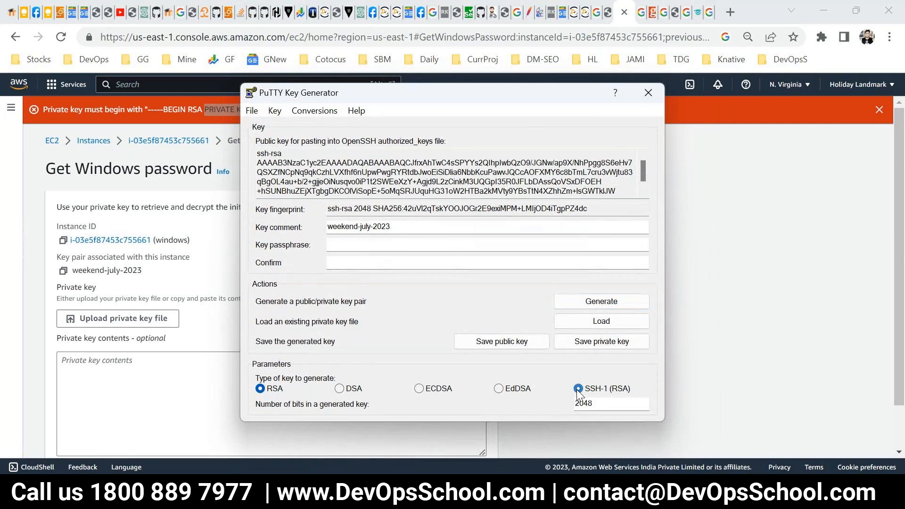
{"action": "left_click", "coordinate": [588, 342]}
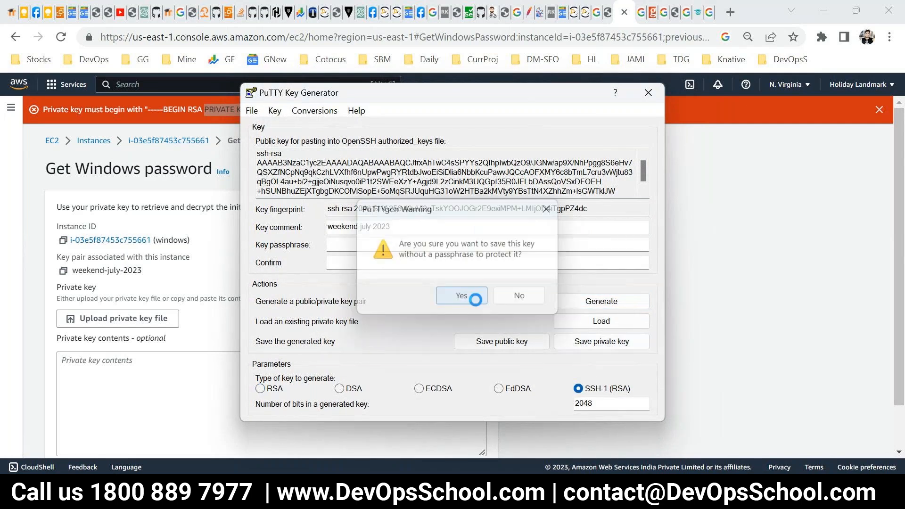
{"action": "left_click", "coordinate": [475, 300]}
{"action": "left_click", "coordinate": [460, 357]}
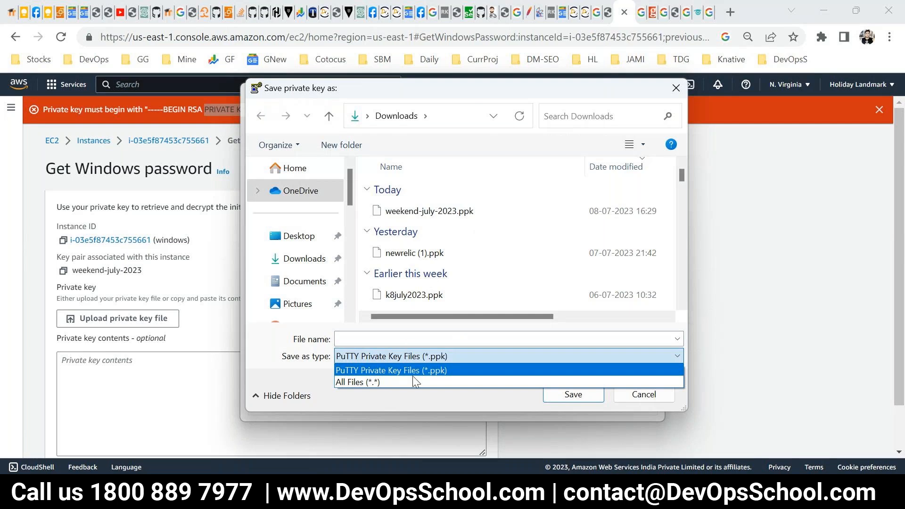
{"action": "left_click", "coordinate": [448, 370]}
{"action": "left_click", "coordinate": [446, 358]}
{"action": "left_click", "coordinate": [422, 381]}
{"action": "left_click", "coordinate": [404, 342]}
{"action": "left_click", "coordinate": [408, 210]}
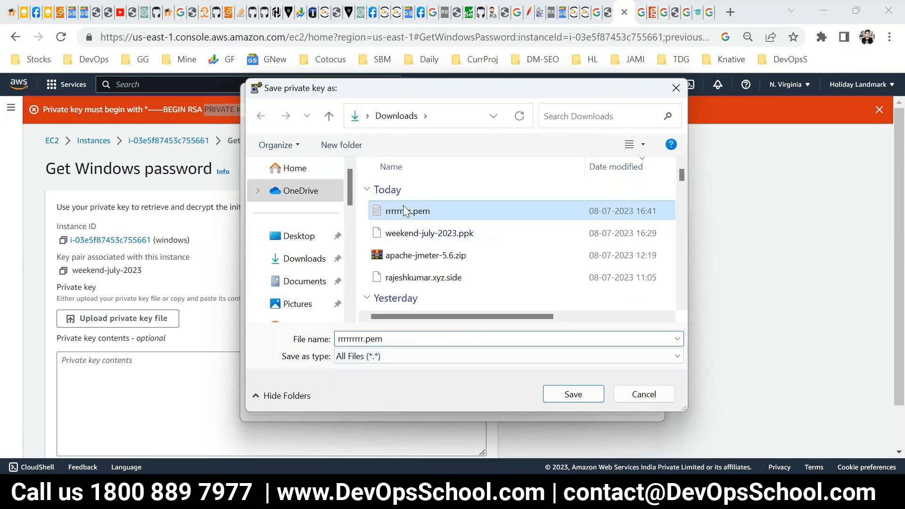
{"action": "left_click", "coordinate": [579, 389]}
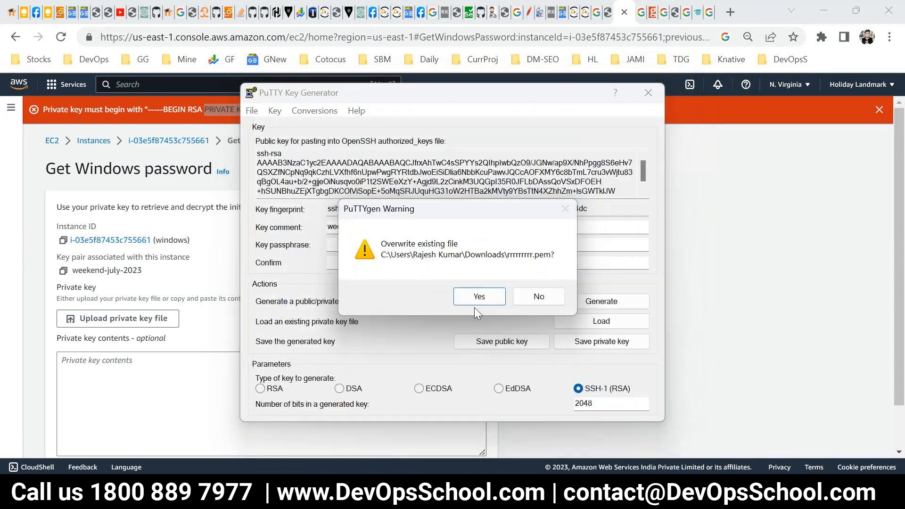
{"action": "left_click", "coordinate": [482, 298]}
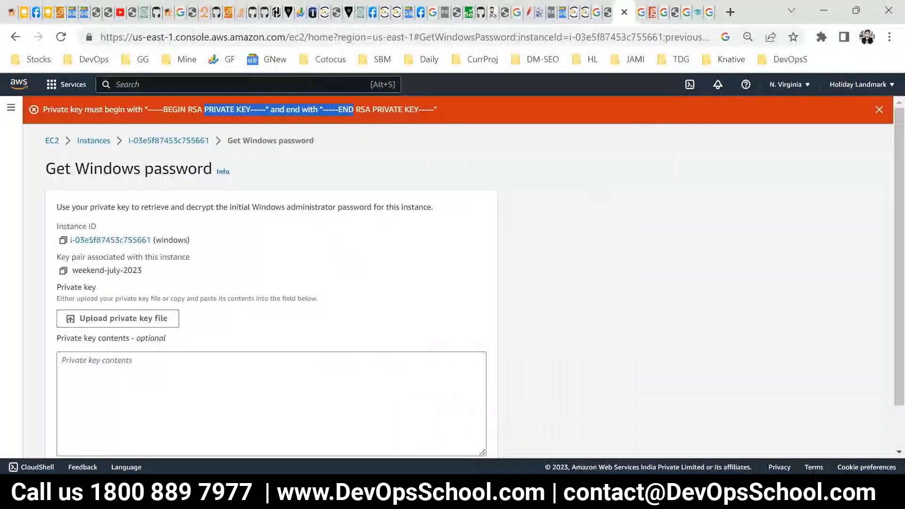
Step: Upload the re-saved rrrrrrrrr.pem as the private key file and try to decrypt the Windows password
{"action": "scroll", "coordinate": [310, 283], "scroll_direction": "down", "scroll_amount": 1}
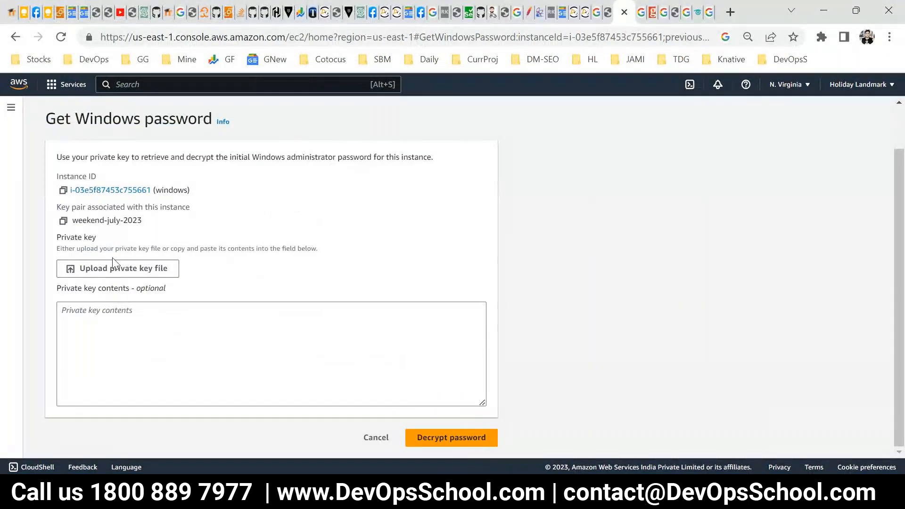
{"action": "left_click", "coordinate": [112, 271]}
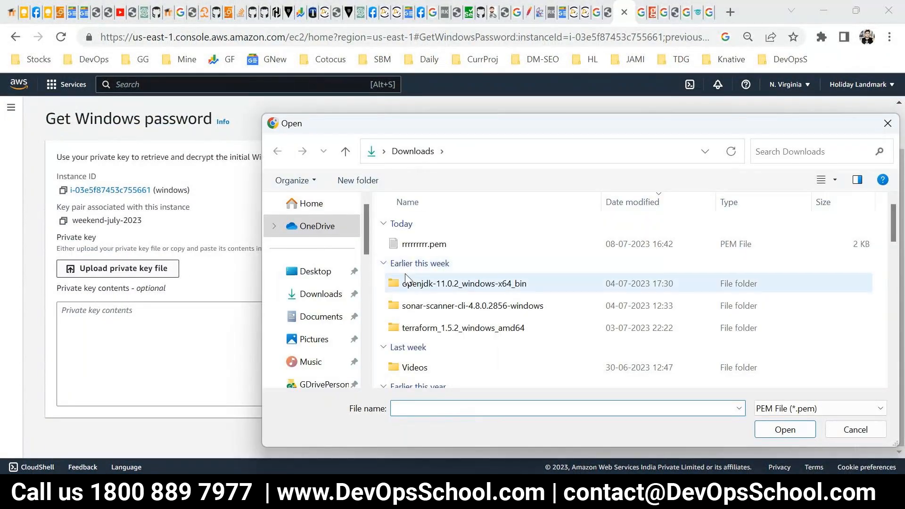
{"action": "double_click", "coordinate": [405, 247]}
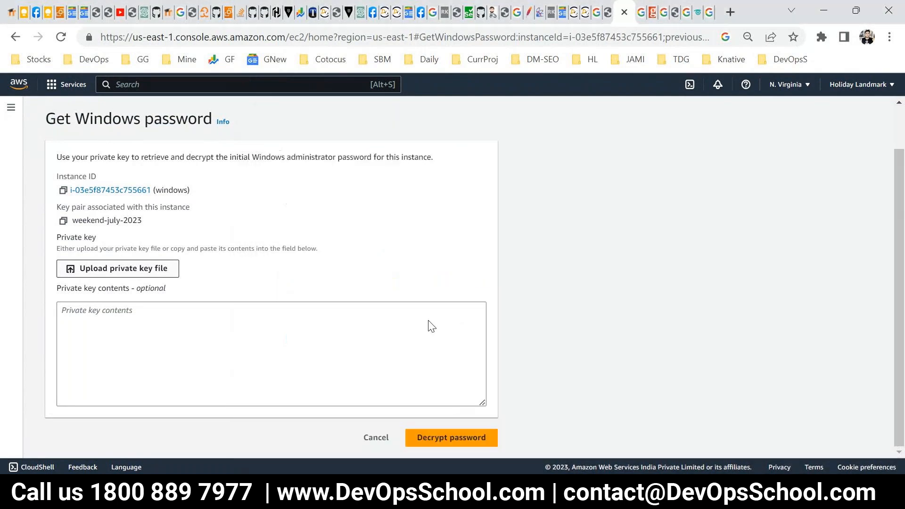
{"action": "left_click", "coordinate": [455, 437]}
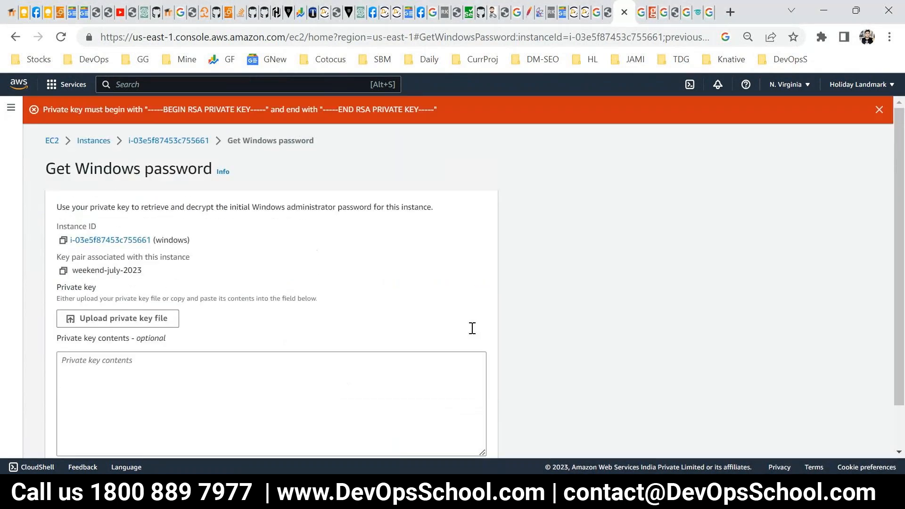
Step: Switch to the GoTo meeting window
{"action": "scroll", "coordinate": [465, 357], "scroll_direction": "down", "scroll_amount": 1}
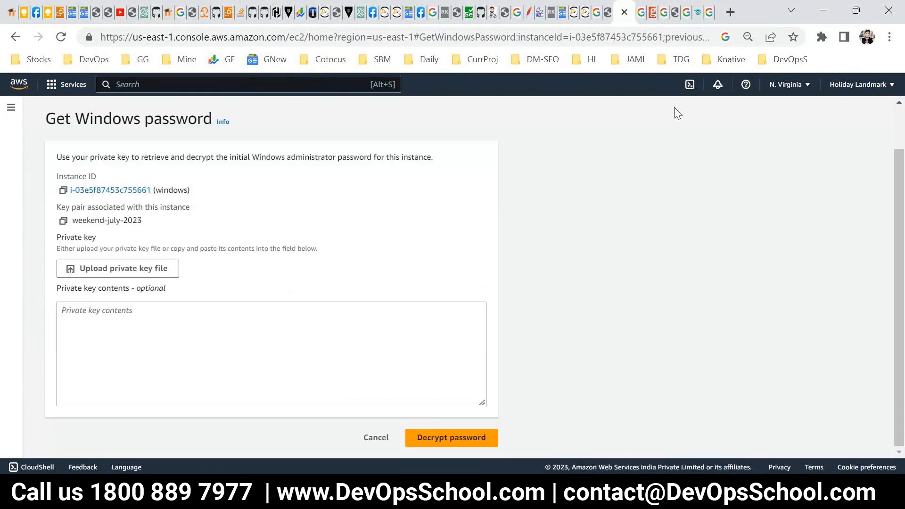
{"action": "left_click", "coordinate": [462, 493]}
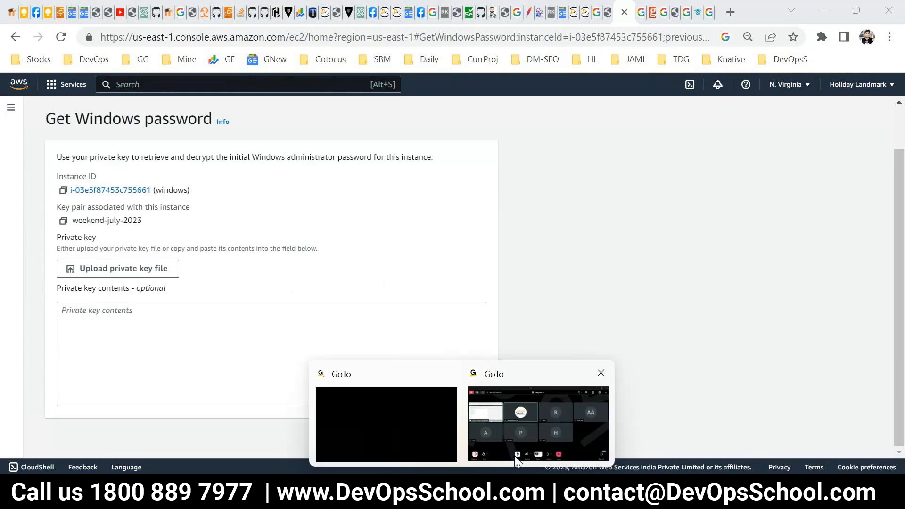
{"action": "left_click", "coordinate": [559, 427]}
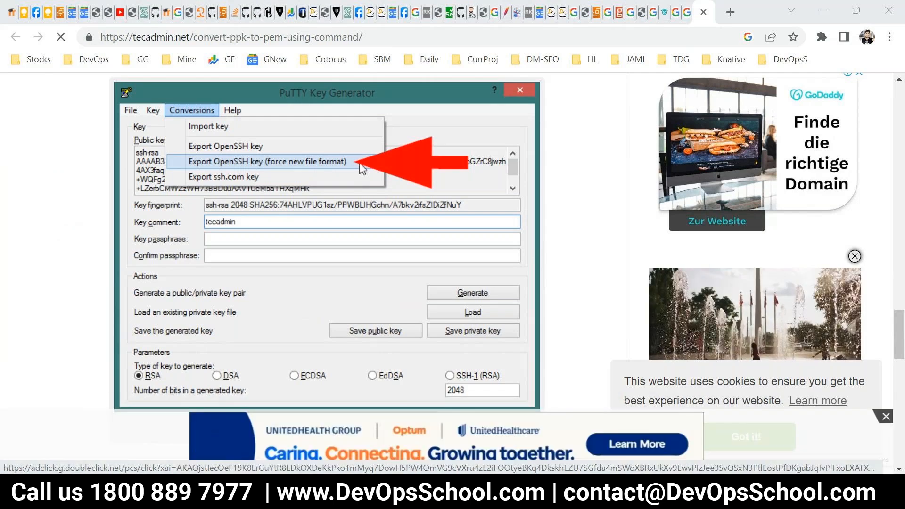
Step: Launch PuTTYgen again and import the weekend-july-2023.ppk key from Downloads
{"action": "left_click", "coordinate": [315, 493]}
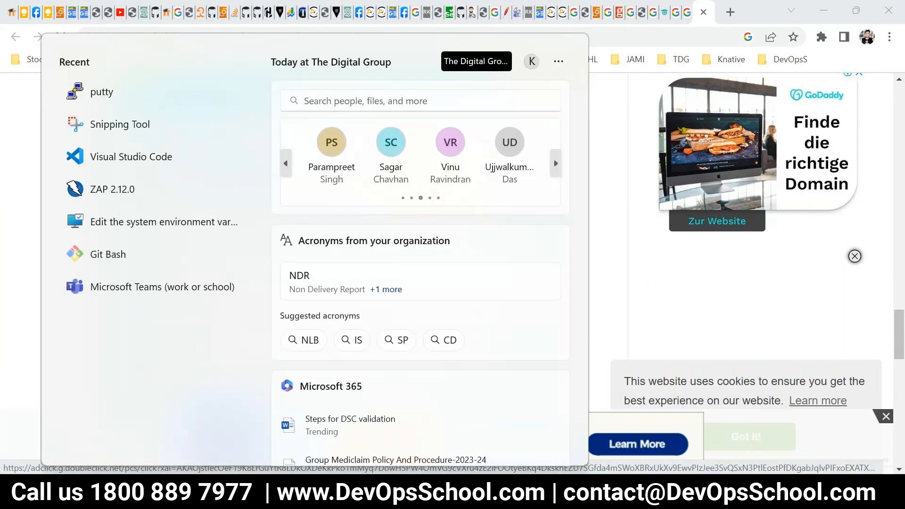
{"action": "type", "text": "putty"}
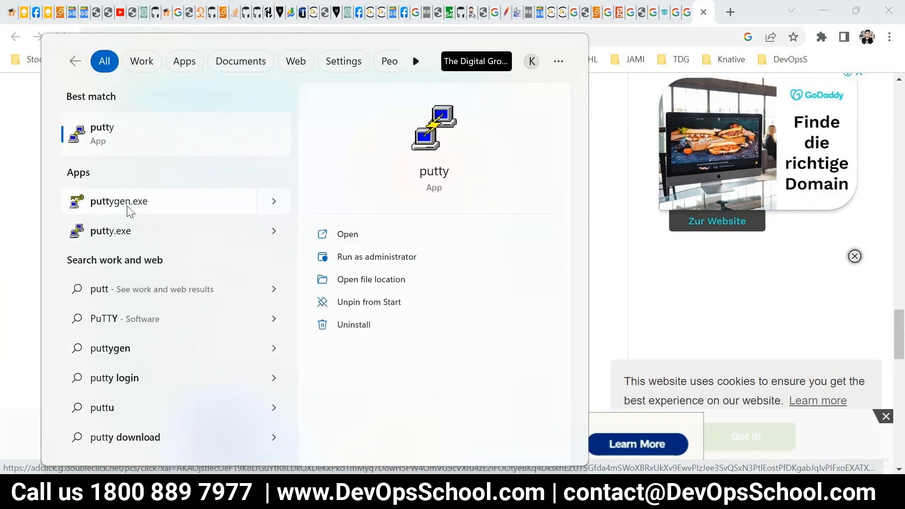
{"action": "left_click", "coordinate": [126, 206]}
{"action": "left_click", "coordinate": [315, 111]}
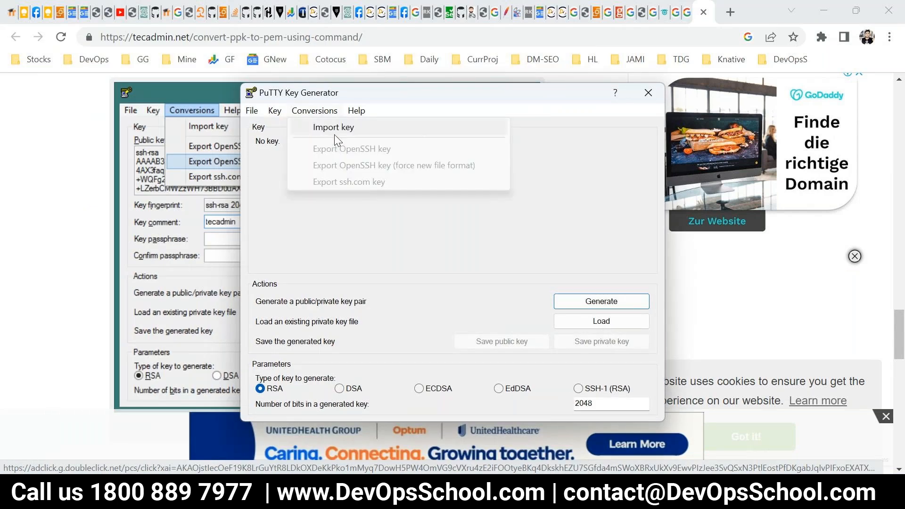
{"action": "left_click", "coordinate": [335, 128]}
{"action": "left_click", "coordinate": [426, 233]}
{"action": "left_click", "coordinate": [566, 391]}
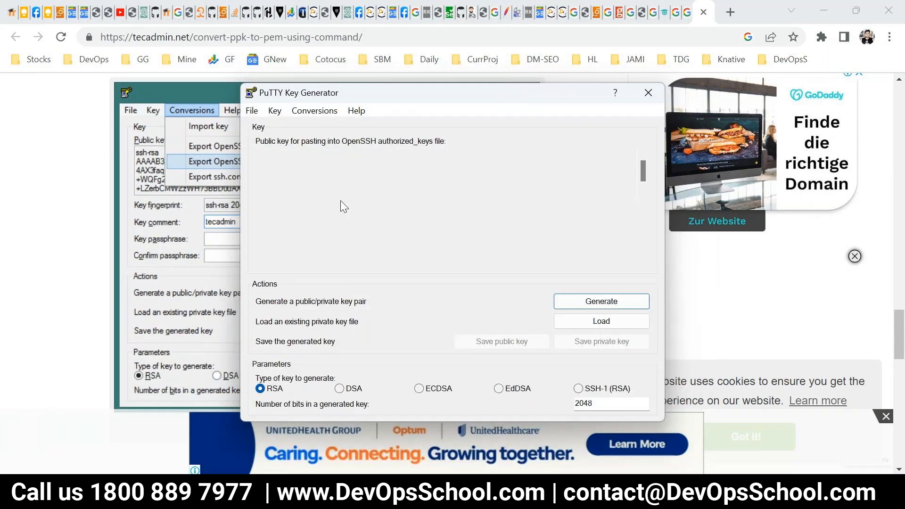
Step: Export the key in OpenSSH format with the new file format forced and no passphrase, overwriting rrrrrrrrr.pem in Downloads
{"action": "left_click", "coordinate": [315, 111]}
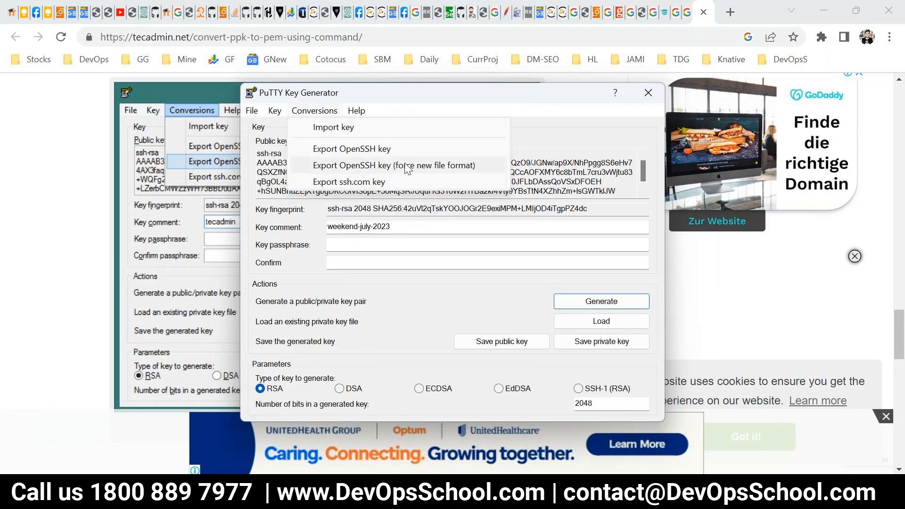
{"action": "left_click", "coordinate": [371, 166]}
{"action": "left_click", "coordinate": [462, 296]}
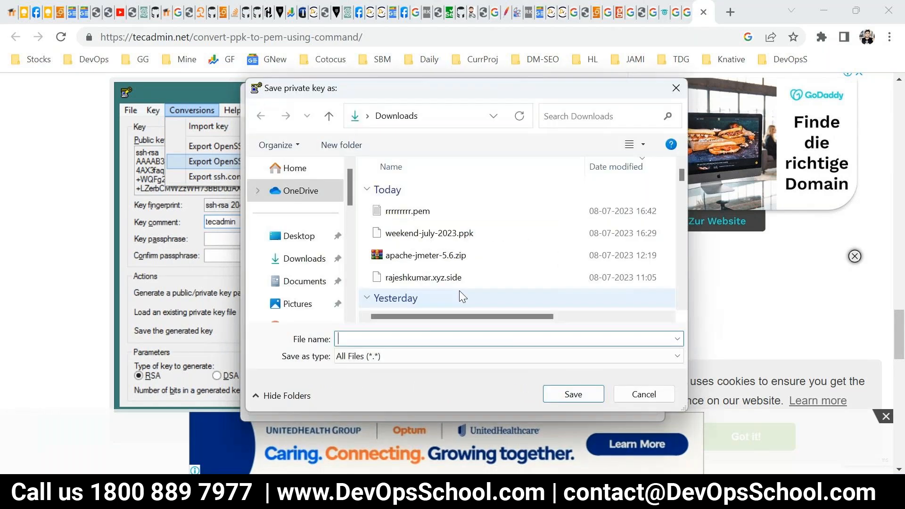
{"action": "left_click", "coordinate": [417, 213]}
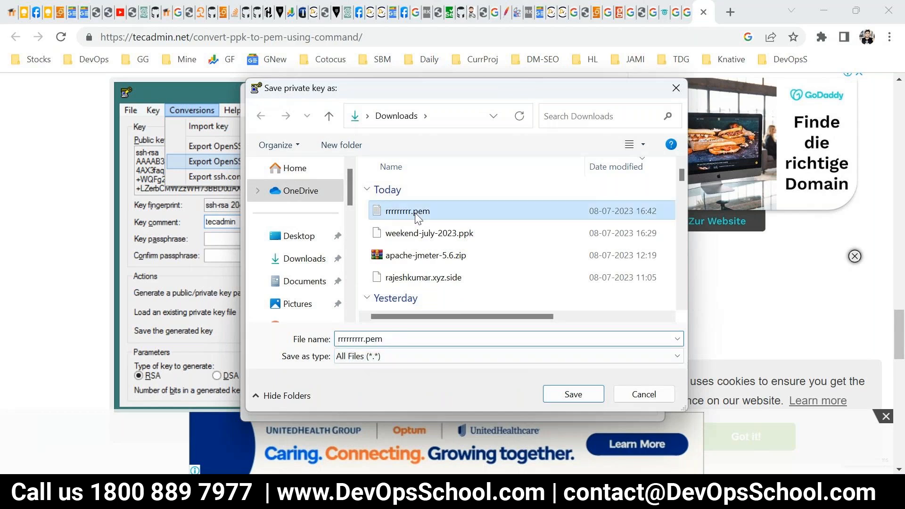
{"action": "left_click", "coordinate": [579, 393]}
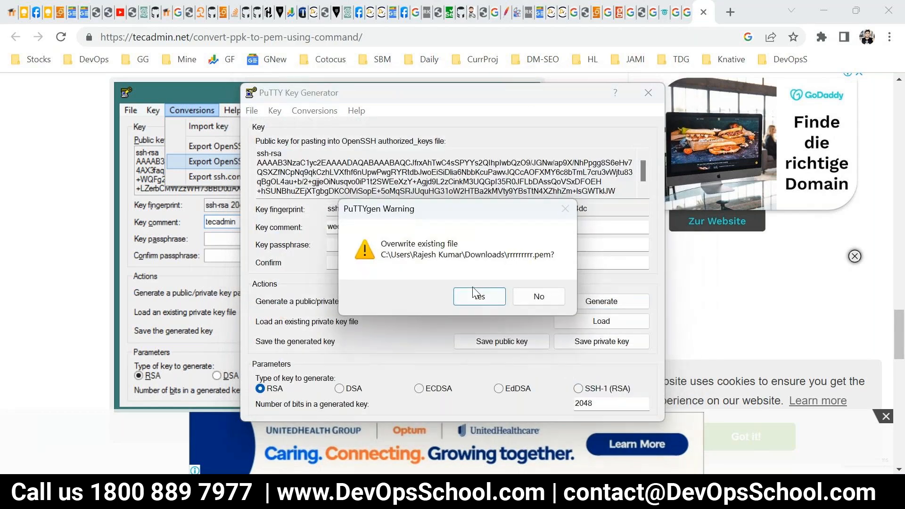
{"action": "left_click", "coordinate": [474, 289]}
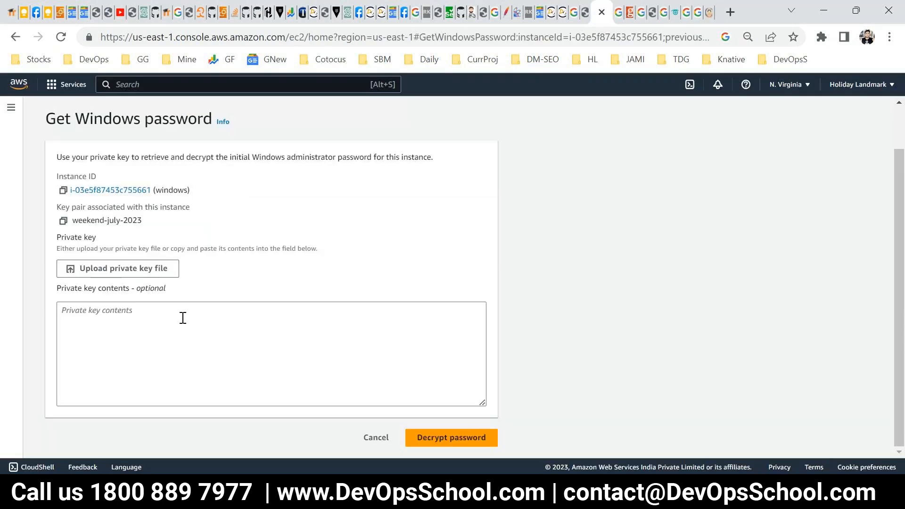
Step: Return to the Get Windows password page, upload the exported rrrrrrrrr.pem and try to decrypt the password
{"action": "left_click", "coordinate": [149, 272]}
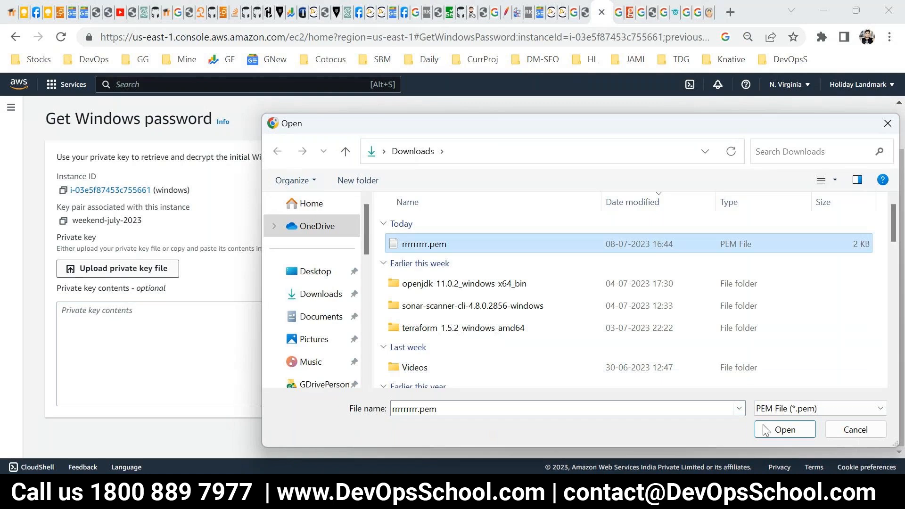
{"action": "key", "text": "Return"}
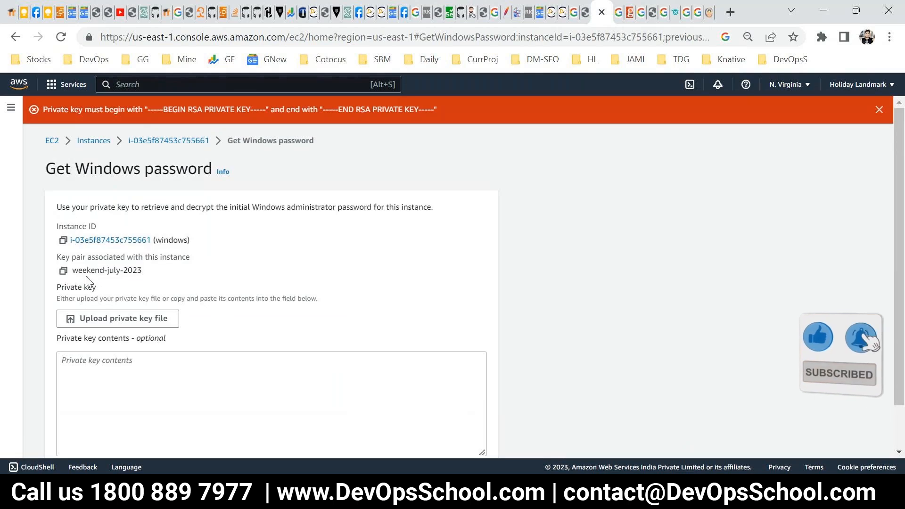
Step: Delete rrrrrrrrr.pem from the Downloads folder in File Explorer and switch to PuTTYgen
{"action": "left_click_drag", "start_coordinate": [73, 269], "coordinate": [175, 277]}
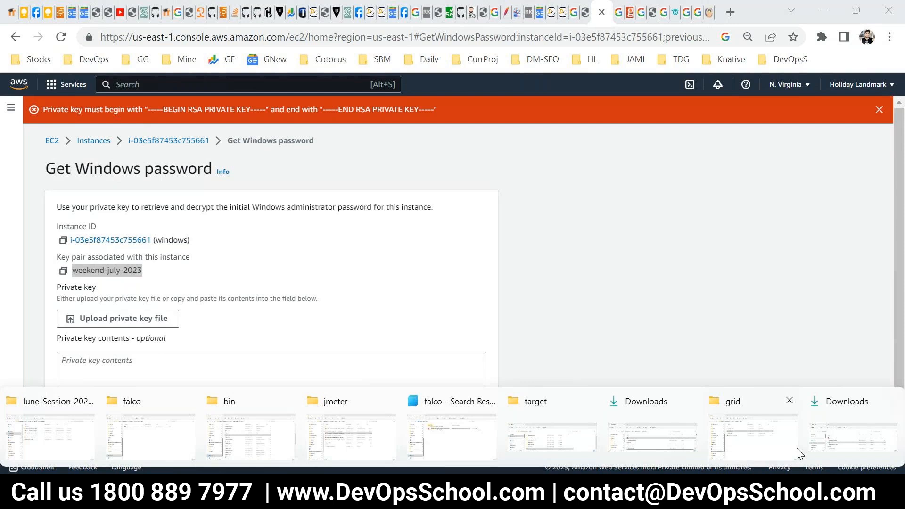
{"action": "left_click", "coordinate": [858, 446]}
{"action": "left_click", "coordinate": [263, 182]}
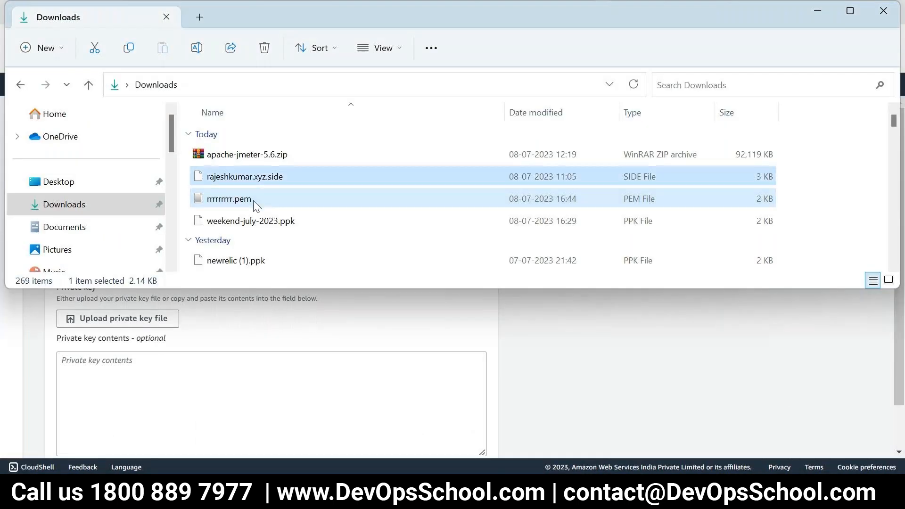
{"action": "left_click", "coordinate": [254, 200]}
{"action": "key", "text": "Delete"}
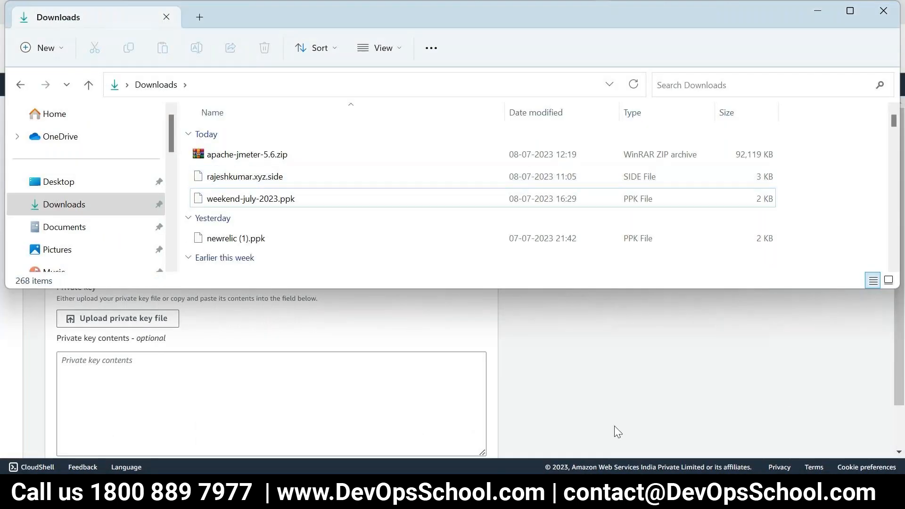
{"action": "mouse_move", "coordinate": [679, 495]}
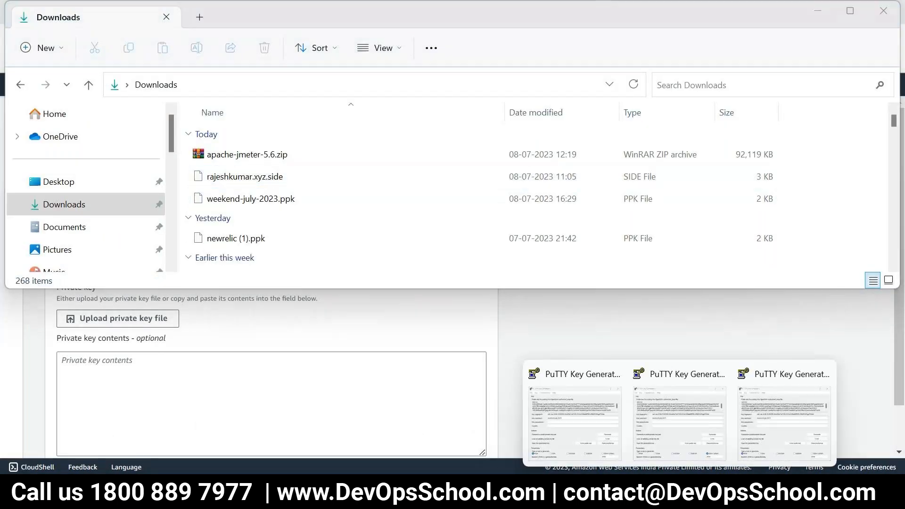
{"action": "left_click", "coordinate": [736, 406]}
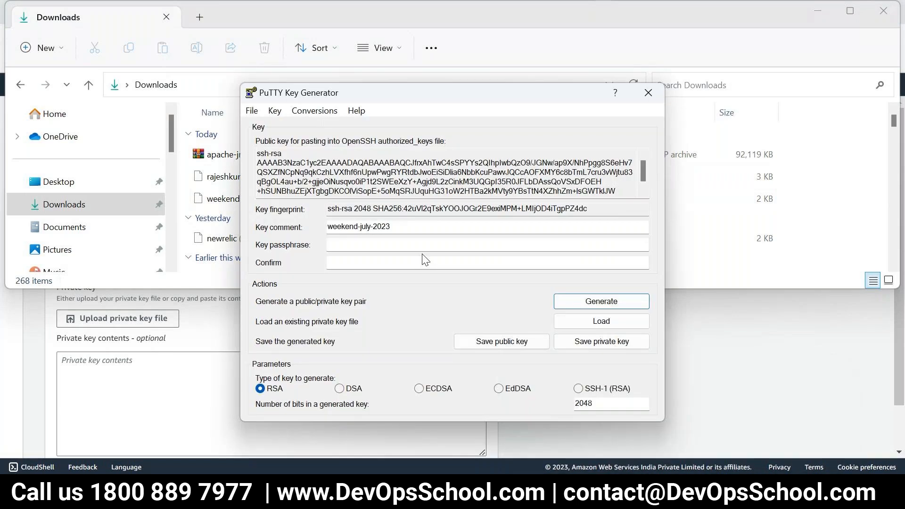
{"action": "left_click", "coordinate": [298, 112]}
{"action": "left_click", "coordinate": [325, 166]}
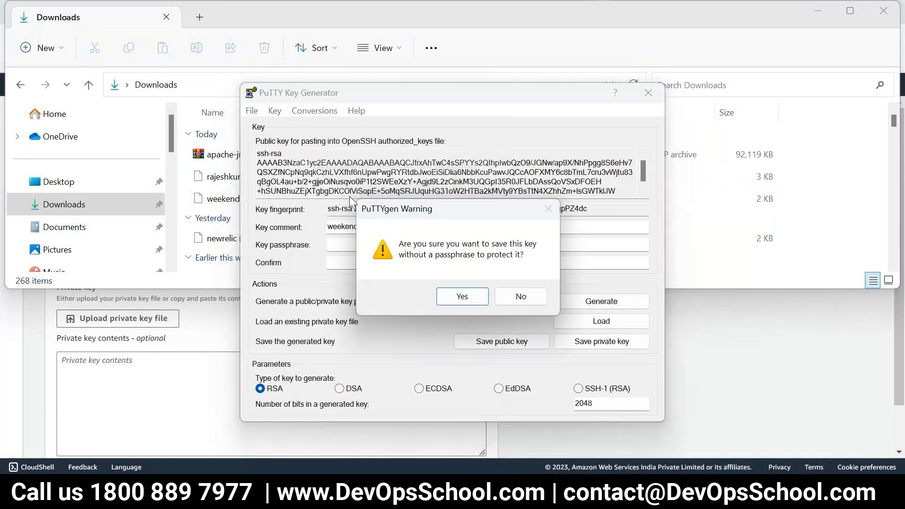
{"action": "left_click", "coordinate": [460, 298]}
{"action": "left_click", "coordinate": [641, 400]}
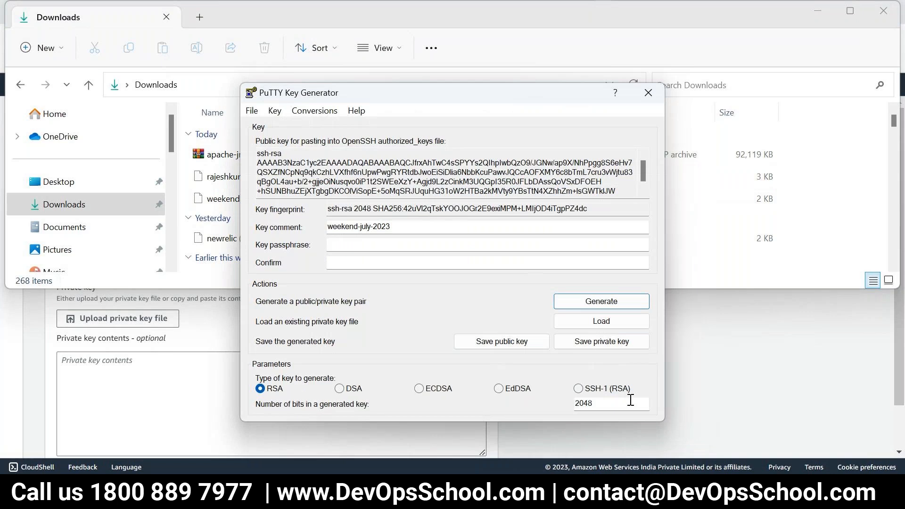
Step: Export the loaded key in standard OpenSSH format without a passphrase, saving it in Downloads as sadsadsadadsadsad
{"action": "left_click", "coordinate": [336, 113]}
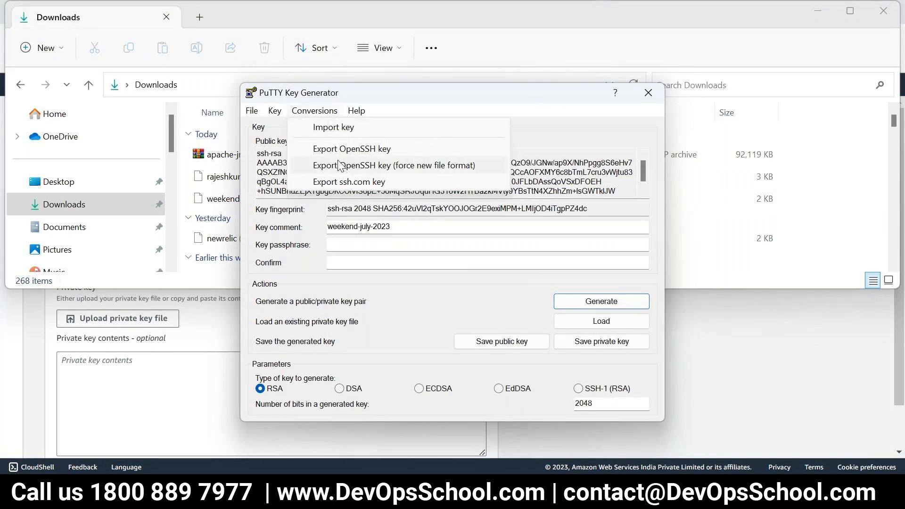
{"action": "left_click", "coordinate": [339, 149]}
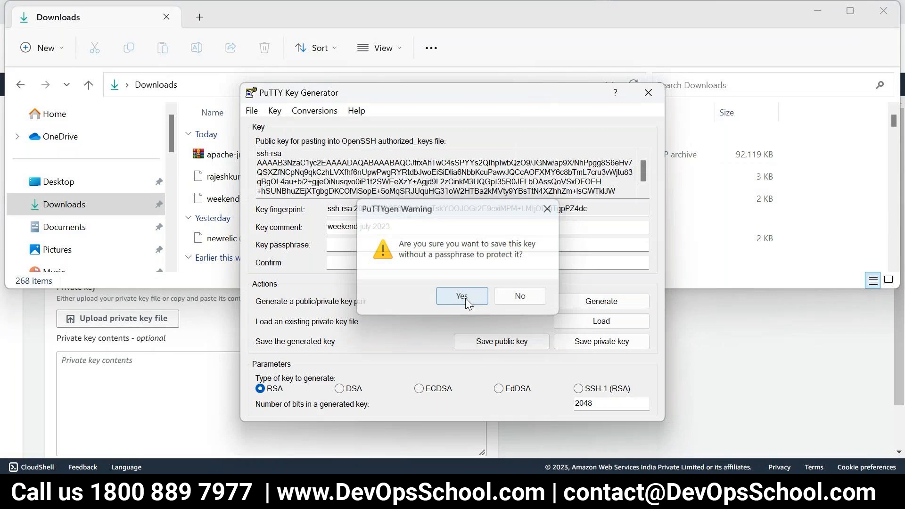
{"action": "left_click", "coordinate": [465, 298]}
{"action": "type", "text": "sadsadsadsadsadsad"}
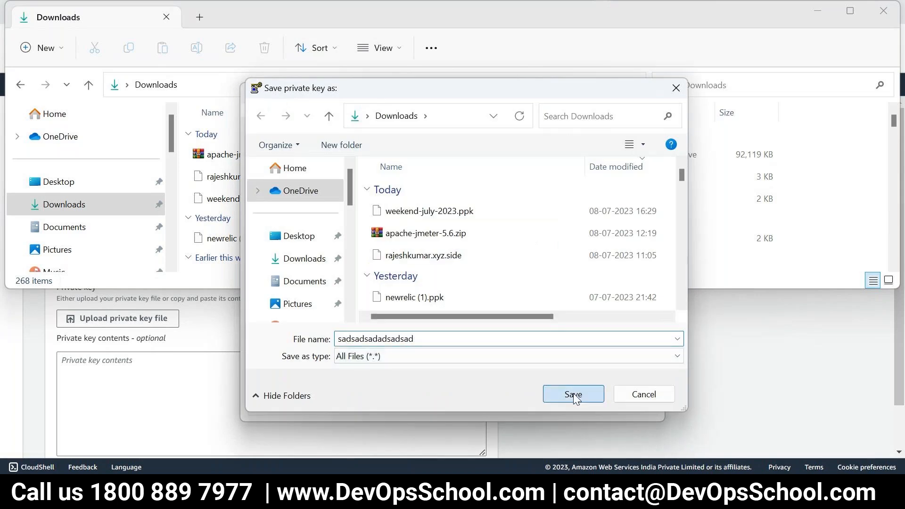
{"action": "left_click", "coordinate": [568, 398]}
Step: Return to the Get Windows password page, start the private key file upload and search Downloads by modification date for the exported key
{"action": "left_click", "coordinate": [317, 492]}
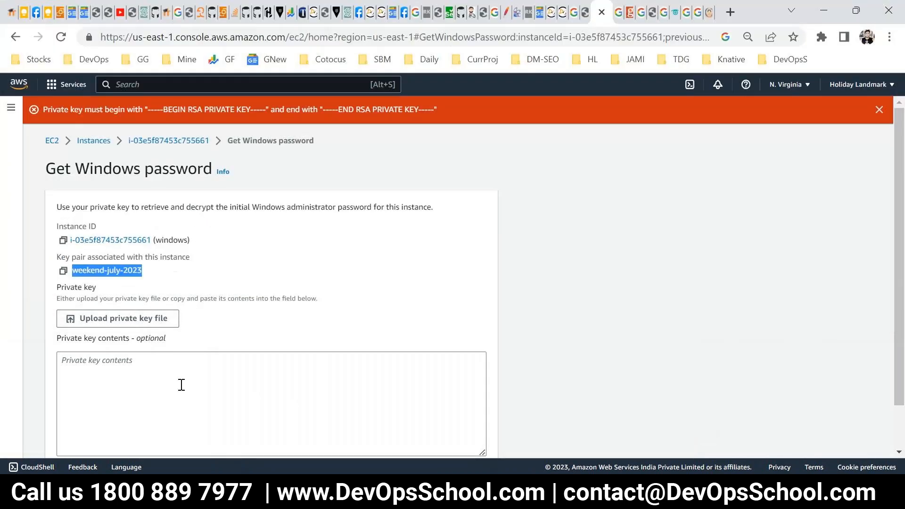
{"action": "left_click", "coordinate": [113, 324]}
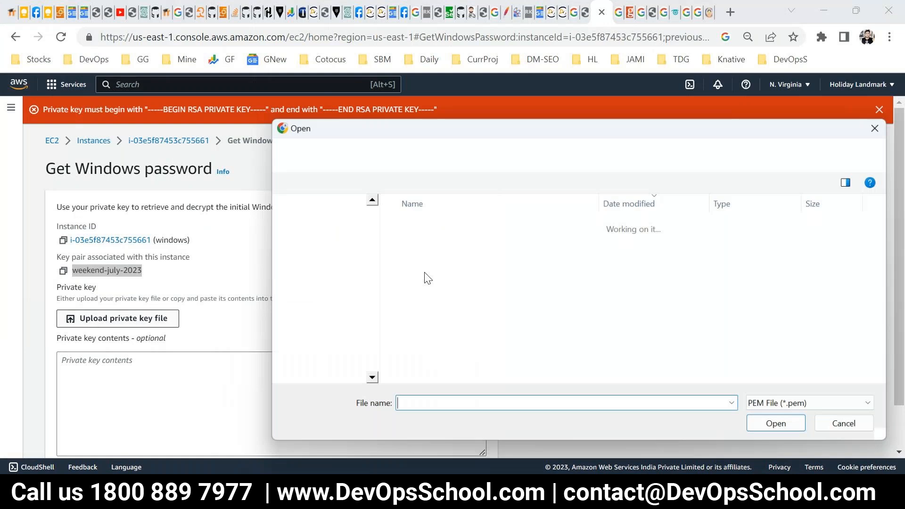
{"action": "scroll", "coordinate": [514, 298], "scroll_direction": "down", "scroll_amount": 5}
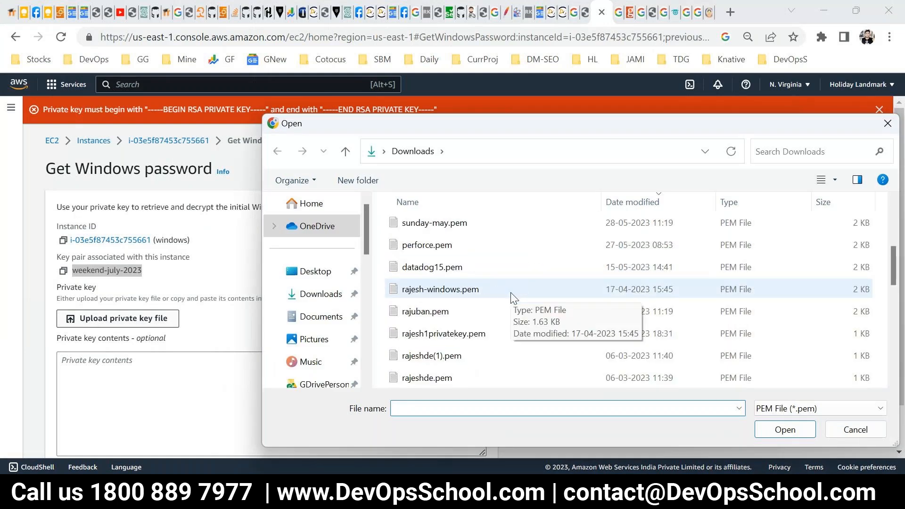
{"action": "scroll", "coordinate": [514, 298], "scroll_direction": "up", "scroll_amount": 5}
{"action": "left_click", "coordinate": [633, 202]}
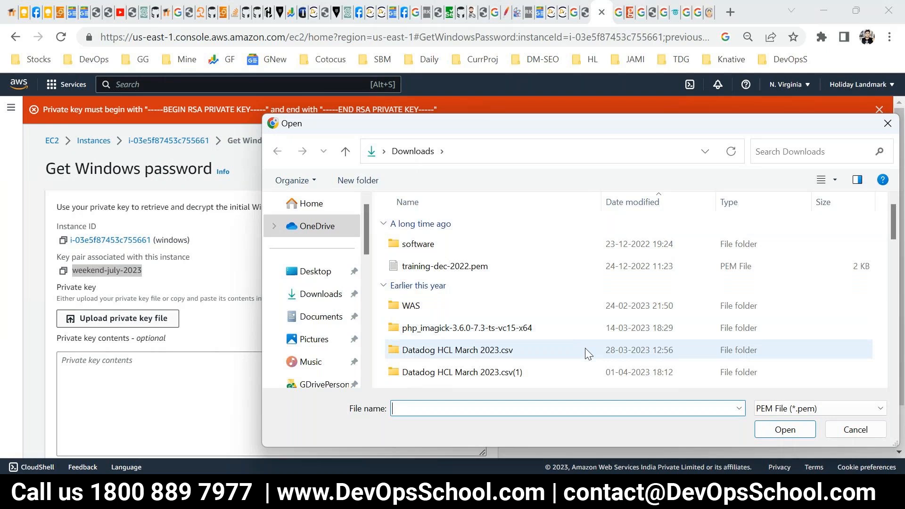
{"action": "scroll", "coordinate": [536, 353], "scroll_direction": "down", "scroll_amount": 10}
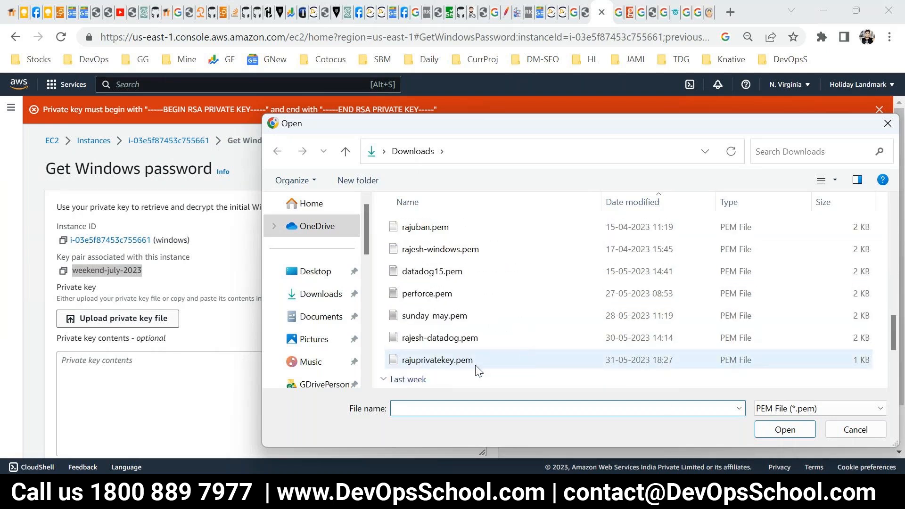
{"action": "scroll", "coordinate": [466, 330], "scroll_direction": "up", "scroll_amount": 5}
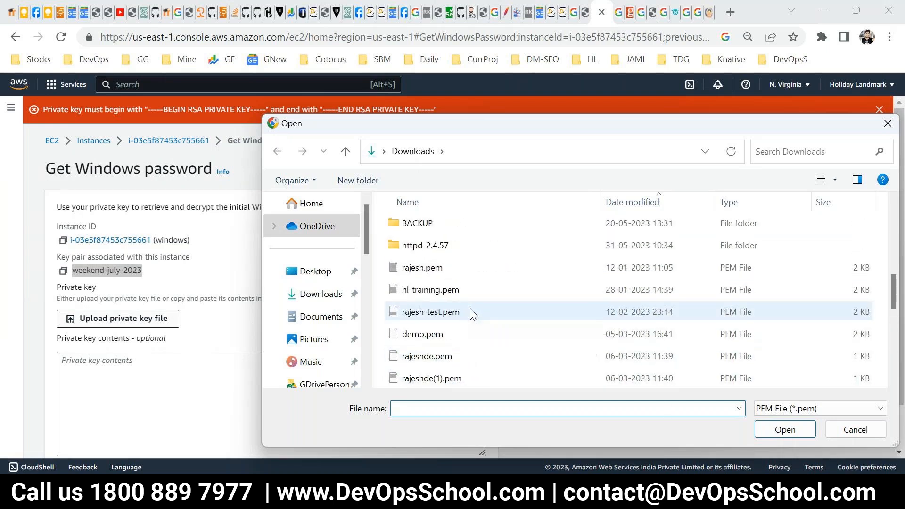
{"action": "scroll", "coordinate": [473, 311], "scroll_direction": "up", "scroll_amount": 1}
{"action": "scroll", "coordinate": [474, 321], "scroll_direction": "down", "scroll_amount": 5}
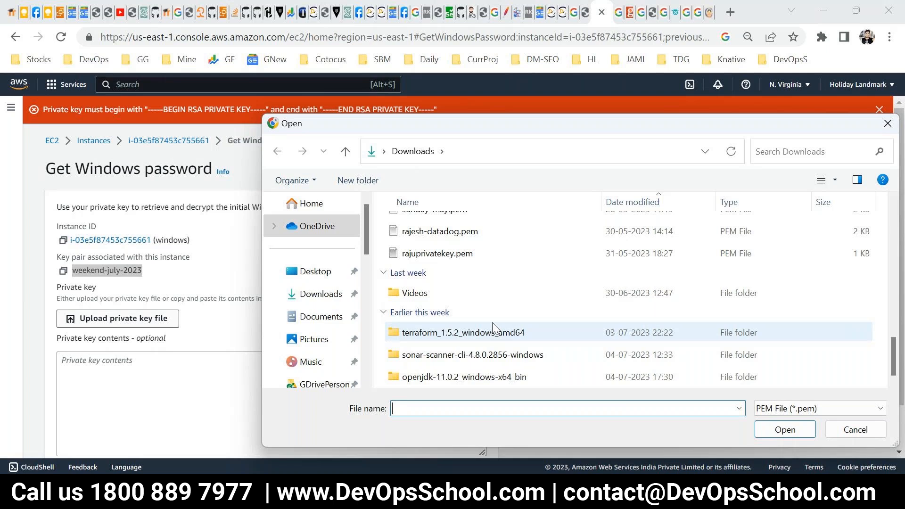
{"action": "scroll", "coordinate": [633, 301], "scroll_direction": "up", "scroll_amount": 5}
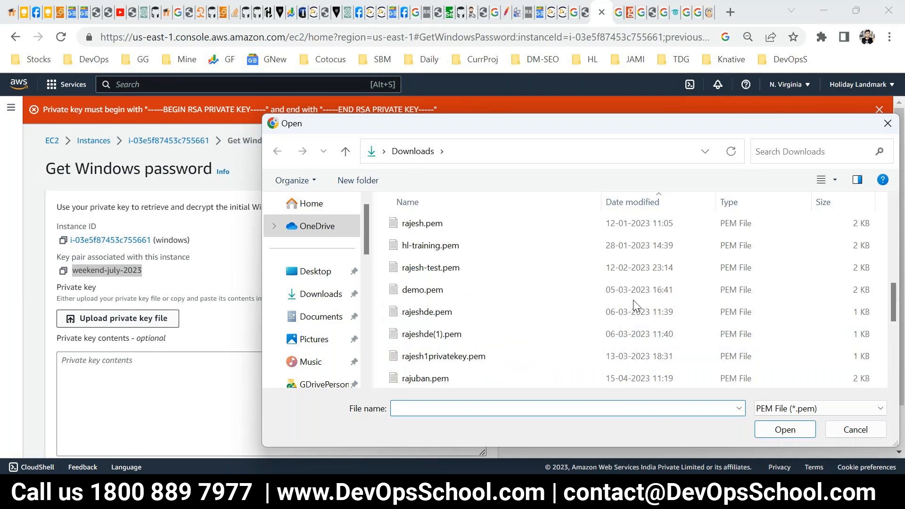
{"action": "mouse_move", "coordinate": [707, 461]}
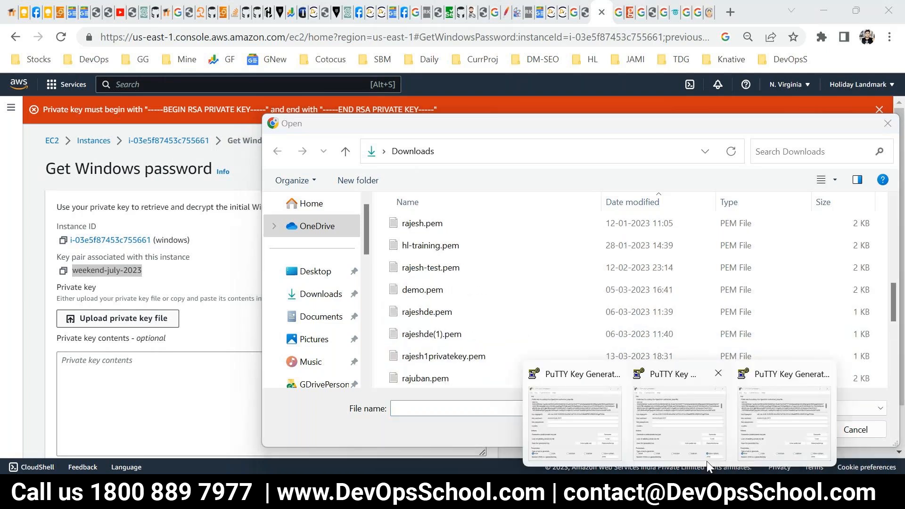
{"action": "left_click", "coordinate": [715, 381]}
{"action": "left_click", "coordinate": [310, 111]}
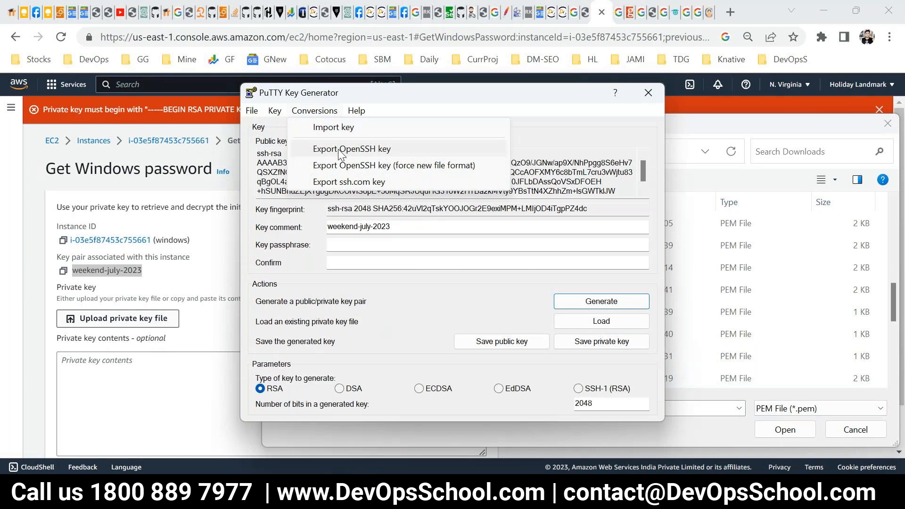
{"action": "left_click", "coordinate": [352, 149]}
{"action": "left_click", "coordinate": [462, 295]}
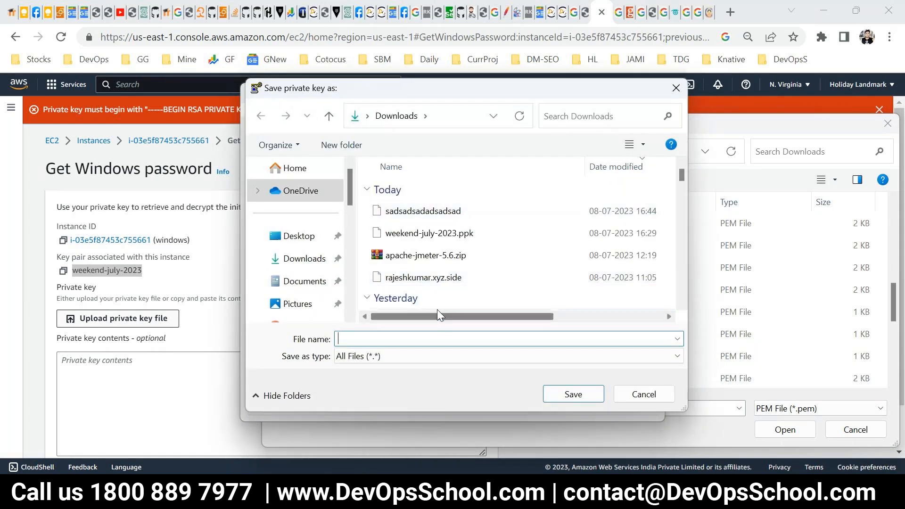
{"action": "left_click_drag", "start_coordinate": [438, 315], "coordinate": [456, 334]}
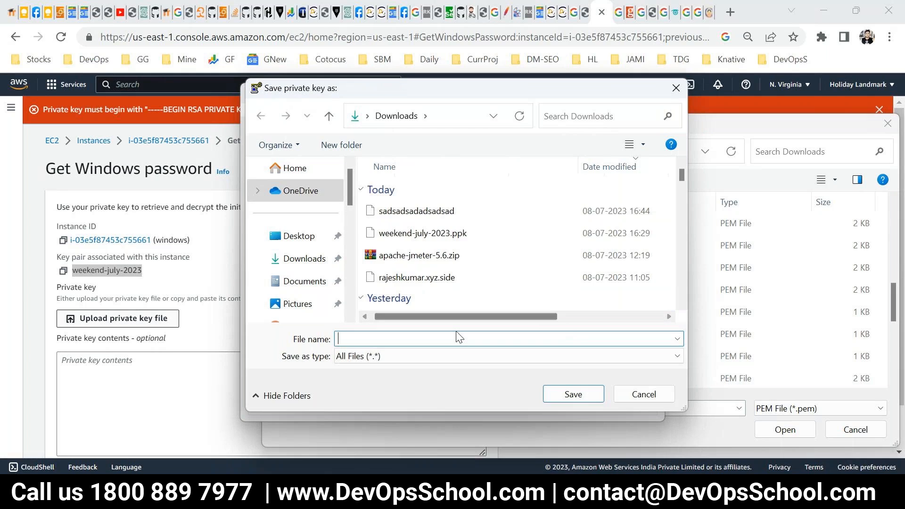
{"action": "left_click", "coordinate": [641, 396]}
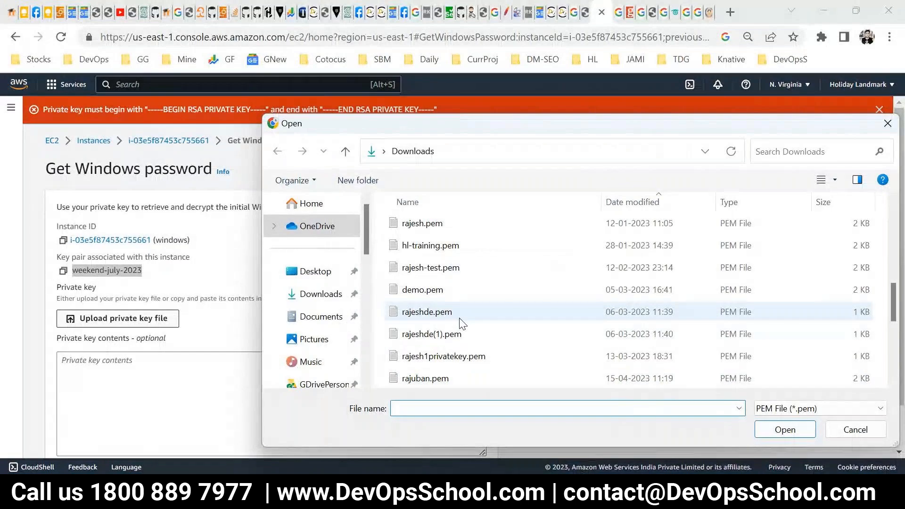
Step: Look through the PEM files in the Downloads folder of the upload dialog again for the newly exported key
{"action": "left_click", "coordinate": [430, 332]}
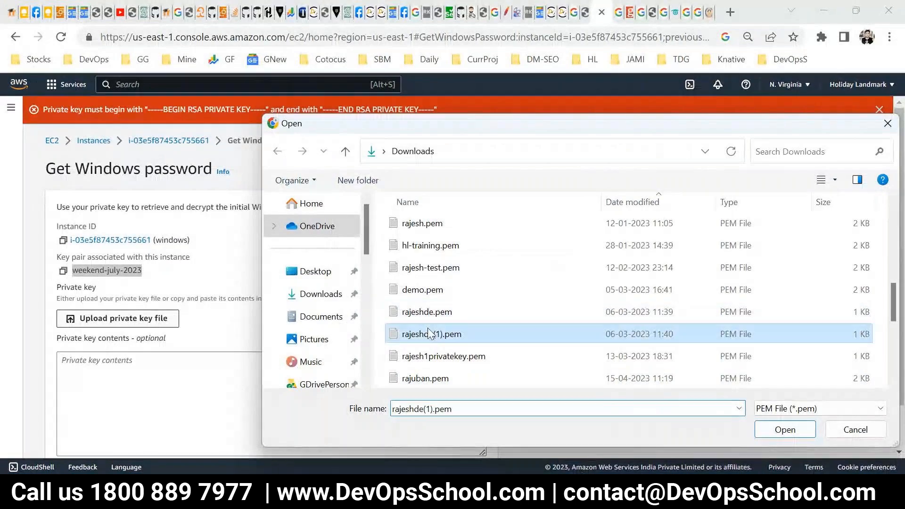
{"action": "scroll", "coordinate": [471, 314], "scroll_direction": "up", "scroll_amount": 10}
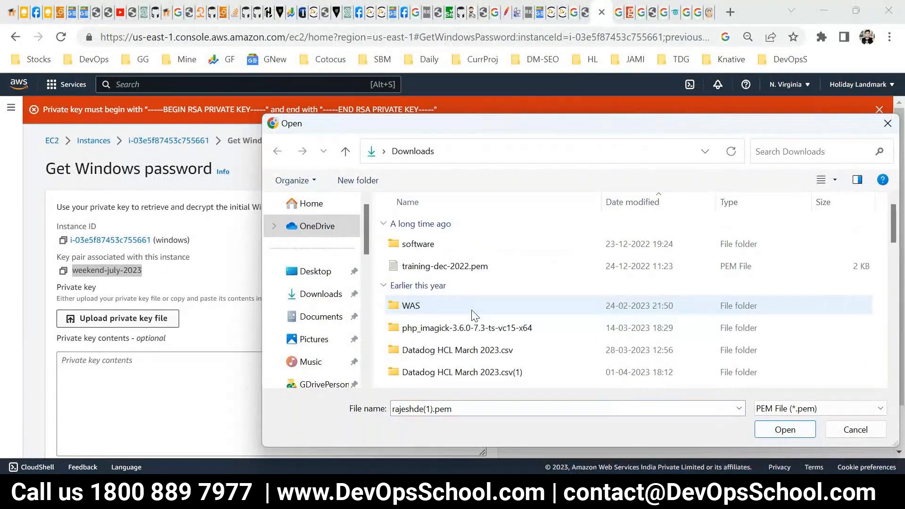
{"action": "left_click", "coordinate": [450, 267]}
{"action": "scroll", "coordinate": [516, 360], "scroll_direction": "down", "scroll_amount": 10}
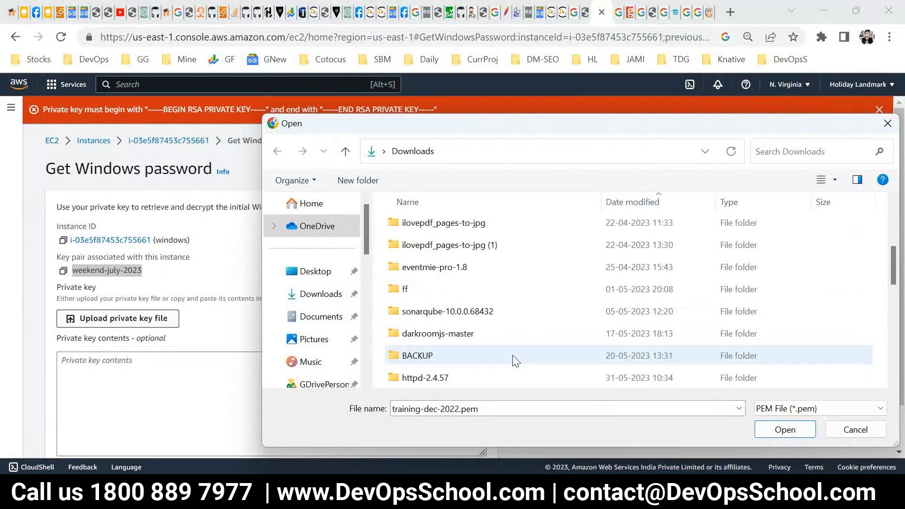
{"action": "scroll", "coordinate": [515, 361], "scroll_direction": "down", "scroll_amount": 3}
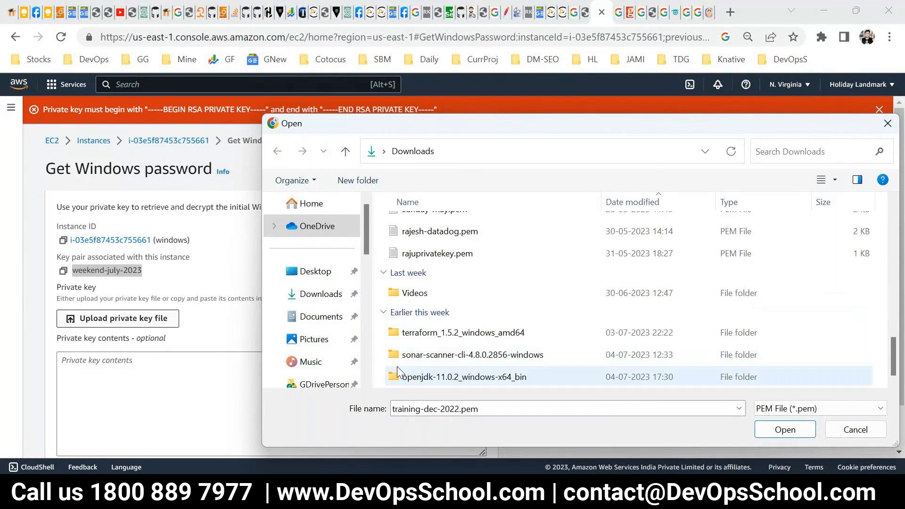
{"action": "left_click", "coordinate": [315, 290]}
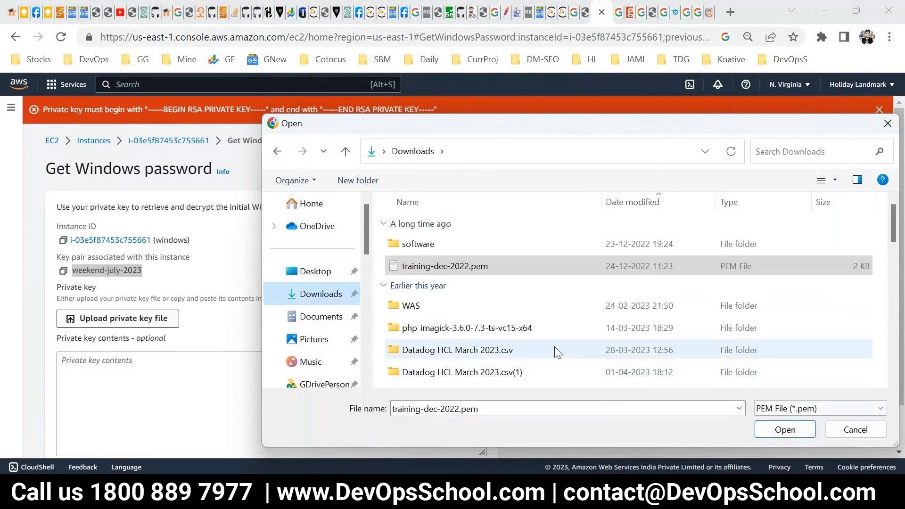
Step: Switch to the Downloads folder in File Explorer and rename the exported file sadsadsadadsadsad to sadsadsadadsadsad.pem
{"action": "left_click", "coordinate": [334, 490]}
{"action": "left_click", "coordinate": [340, 460]}
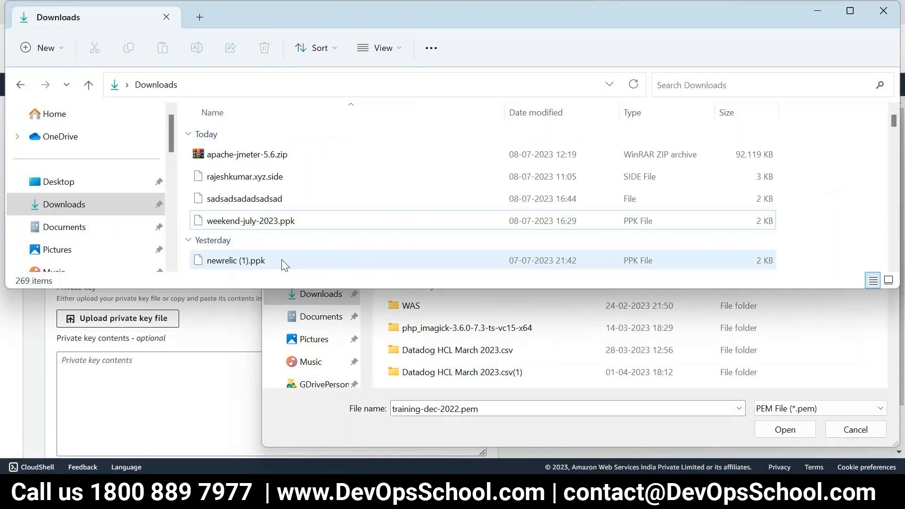
{"action": "left_click", "coordinate": [249, 200]}
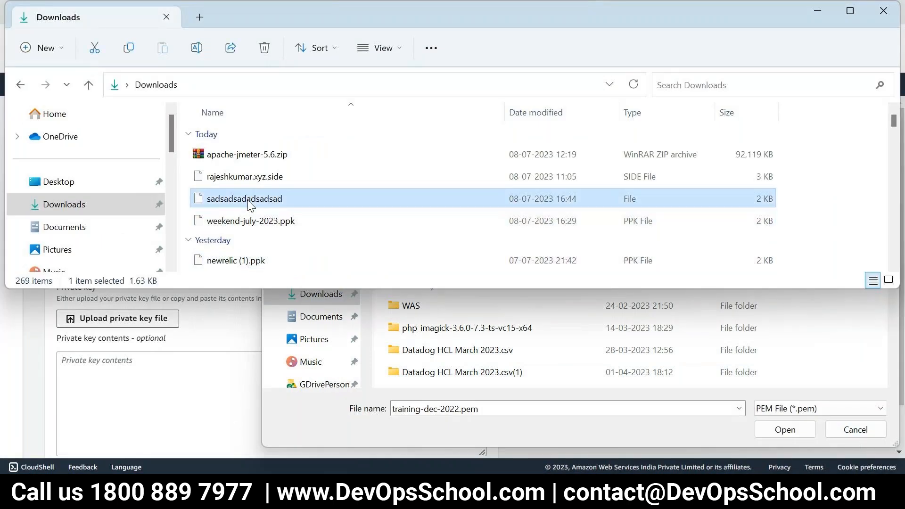
{"action": "left_click", "coordinate": [851, 11]}
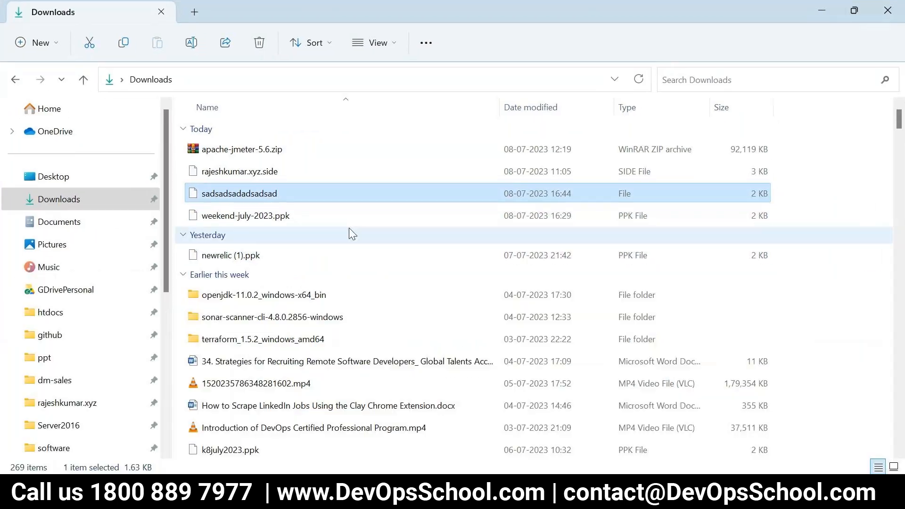
{"action": "right_click", "coordinate": [241, 193]}
{"action": "left_click", "coordinate": [314, 194]}
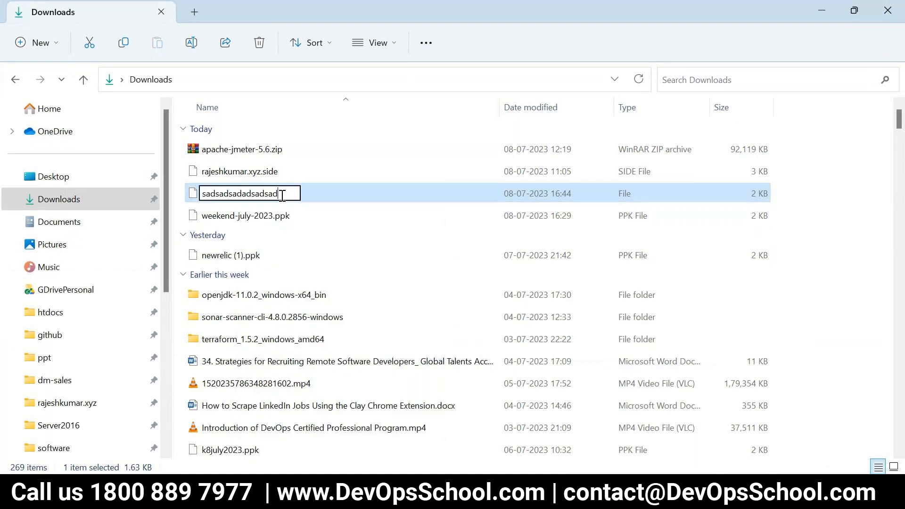
{"action": "type", "text": ".pem"}
{"action": "key", "text": "Return"}
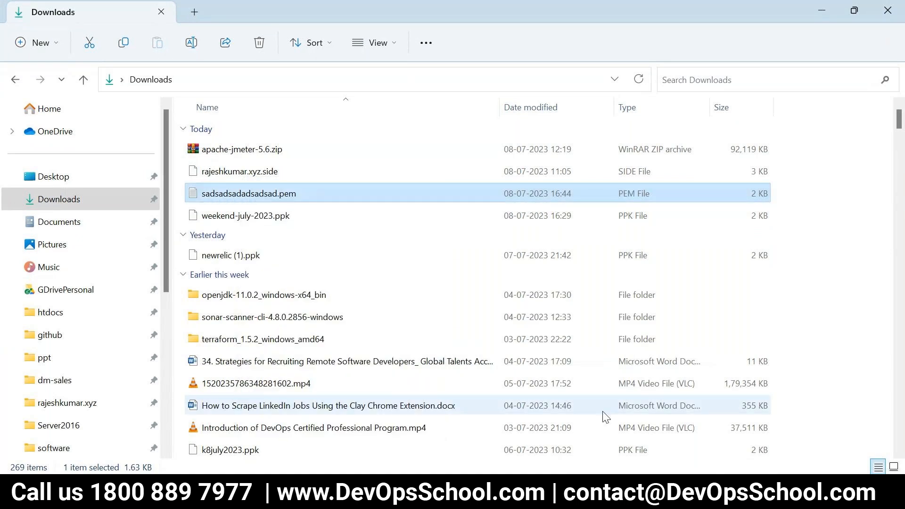
Step: Return to the upload dialog, sort Downloads by newest modification date and upload sadsadsadadsadsad.pem as the private key file
{"action": "key", "text": "alt+Tab"}
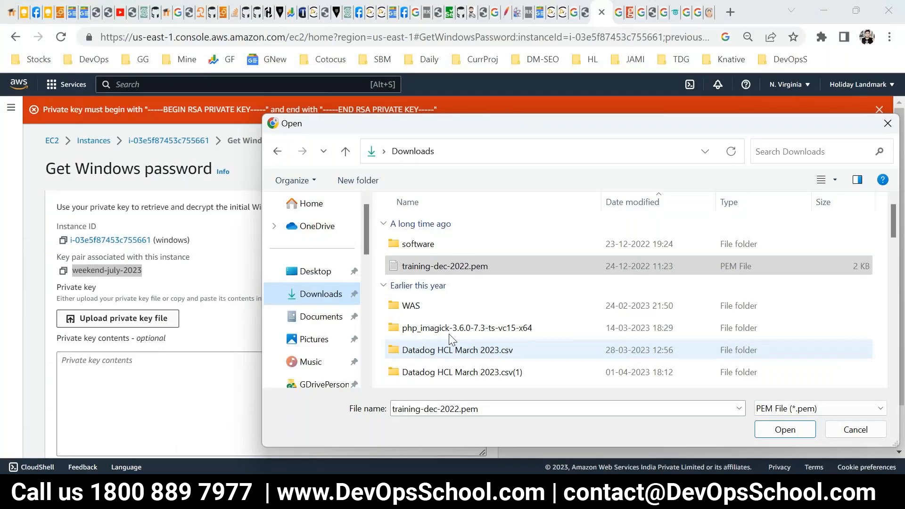
{"action": "left_click", "coordinate": [517, 350]}
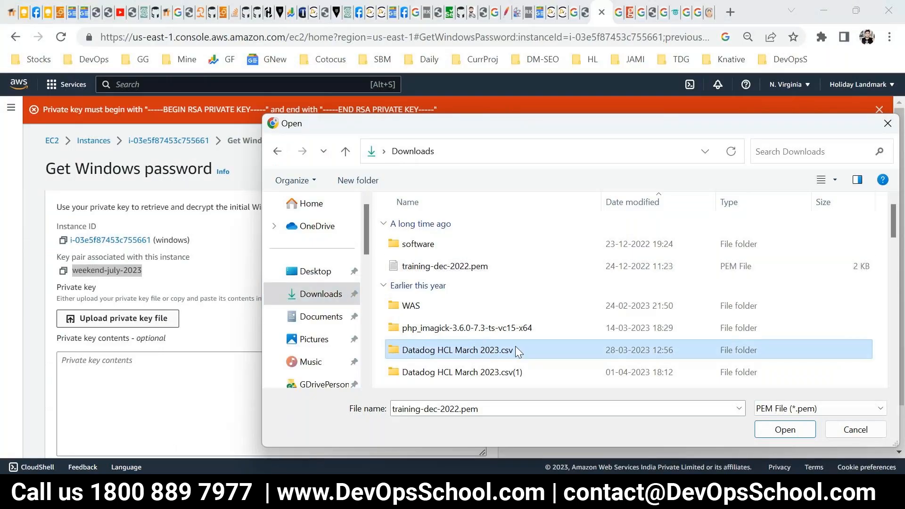
{"action": "left_click", "coordinate": [617, 213]}
{"action": "scroll", "coordinate": [570, 297], "scroll_direction": "up", "scroll_amount": 5}
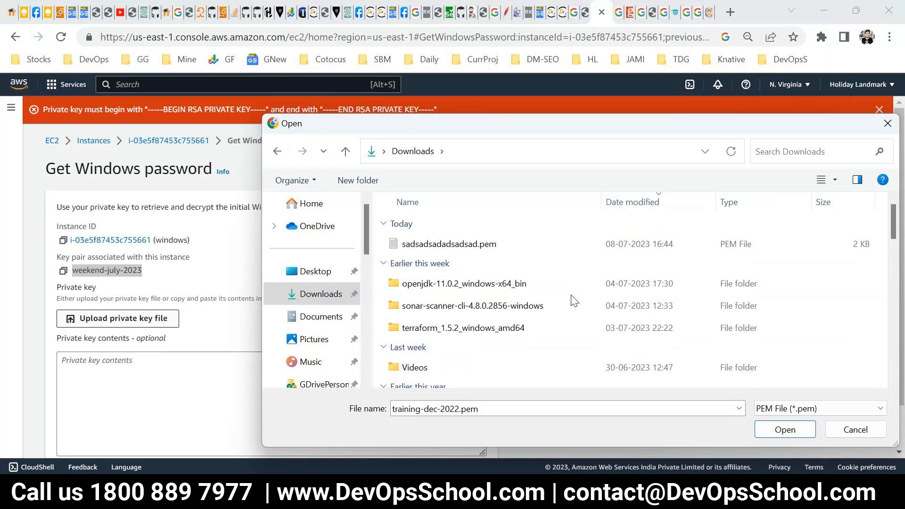
{"action": "left_click", "coordinate": [481, 245]}
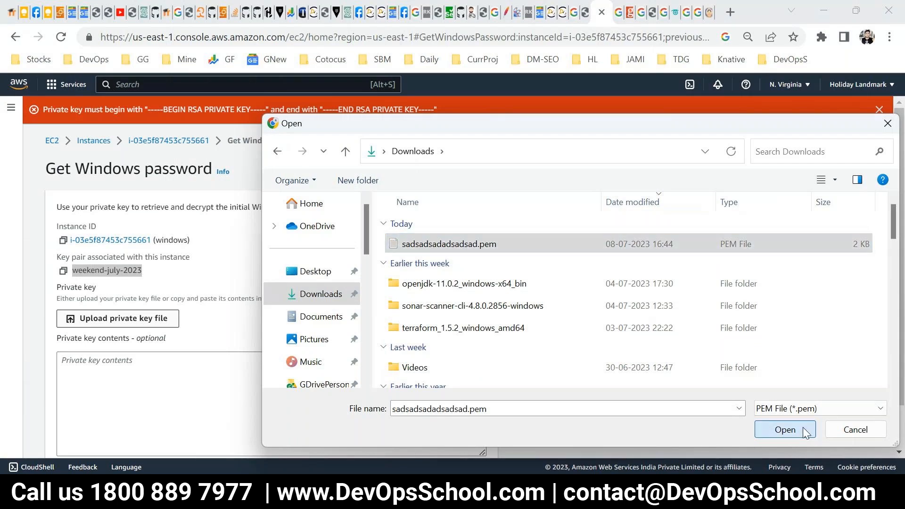
{"action": "left_click", "coordinate": [802, 430]}
Step: Decrypt the Windows administrator password with the uploaded key and view the RDP connection details
{"action": "scroll", "coordinate": [424, 359], "scroll_direction": "down", "scroll_amount": 2}
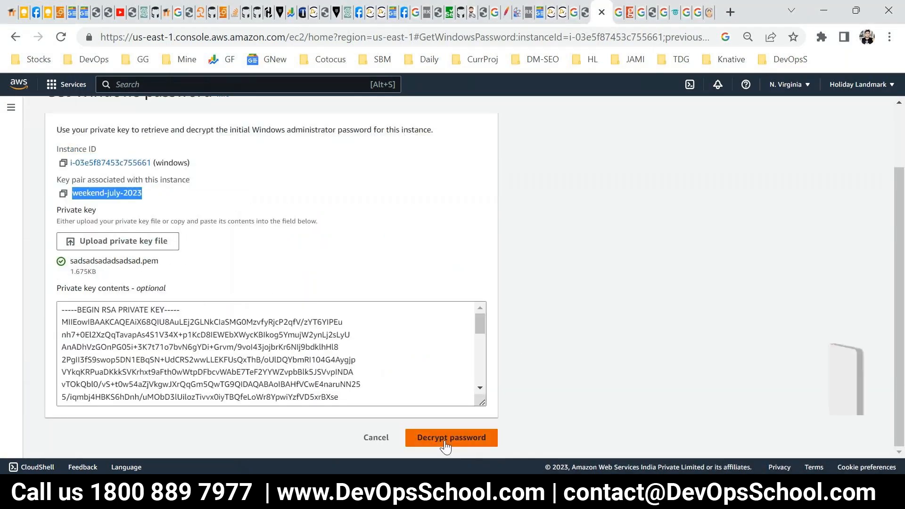
{"action": "left_click", "coordinate": [452, 436]}
{"action": "scroll", "coordinate": [486, 299], "scroll_direction": "down", "scroll_amount": 3}
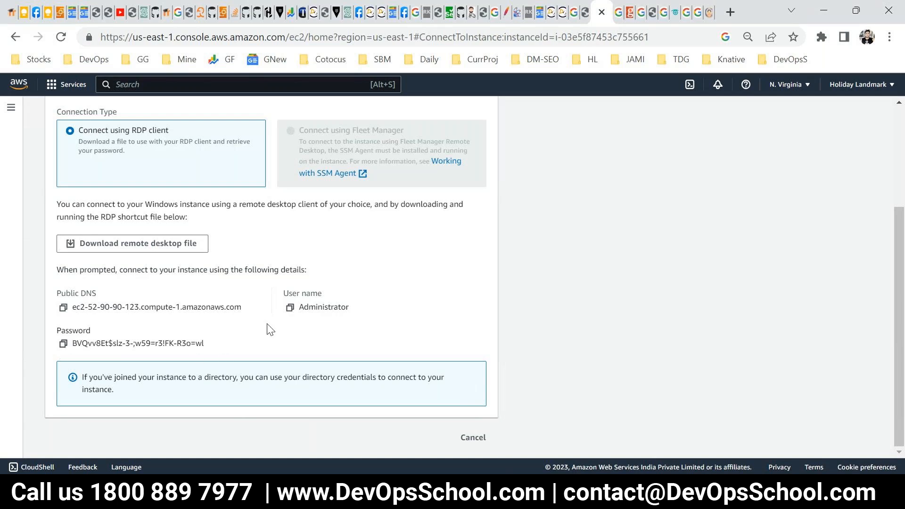
{"action": "key", "text": "super+r"}
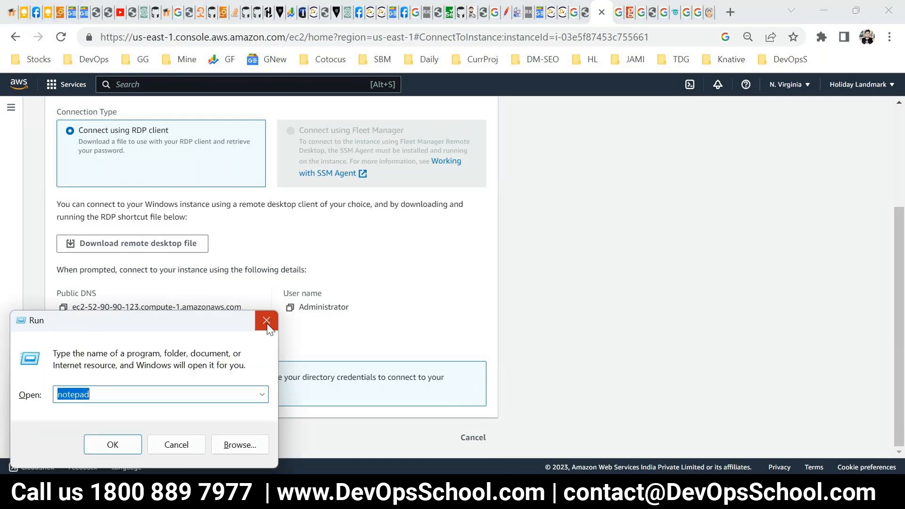
{"action": "type", "text": "mspaint"}
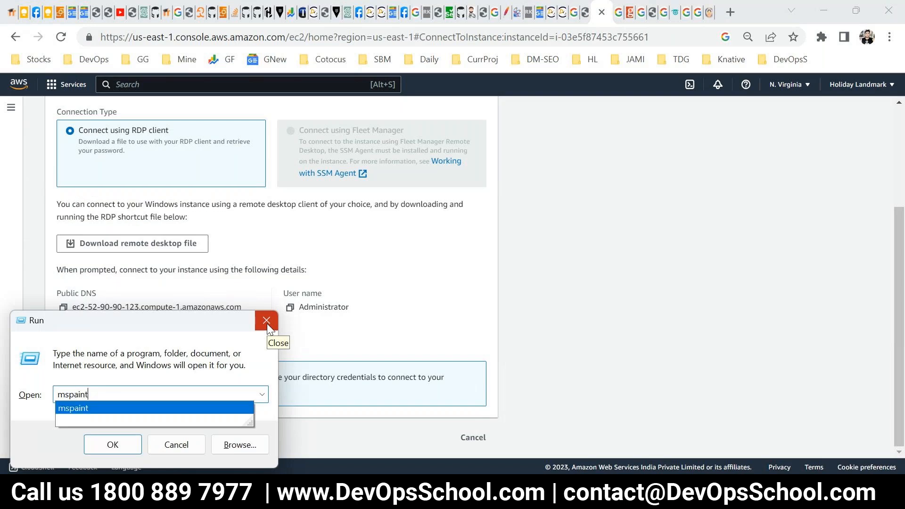
{"action": "key", "text": "Return"}
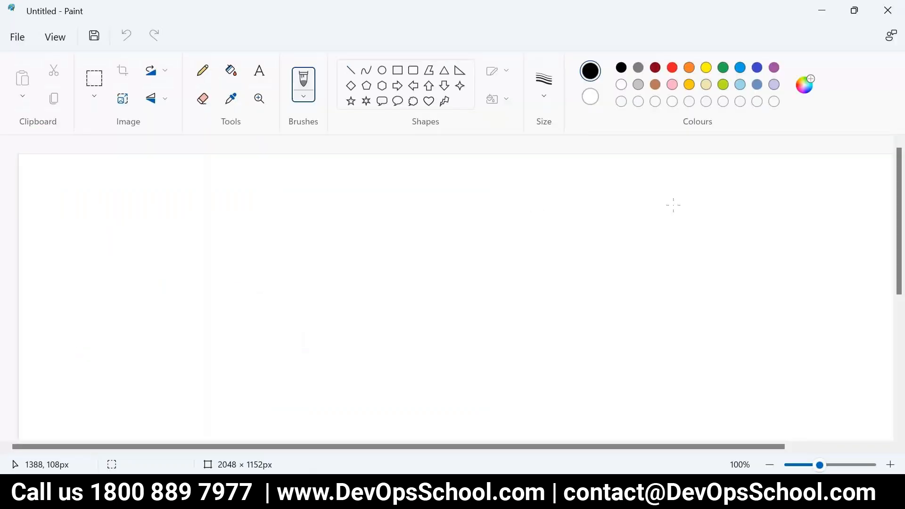
{"action": "left_click", "coordinate": [823, 11]}
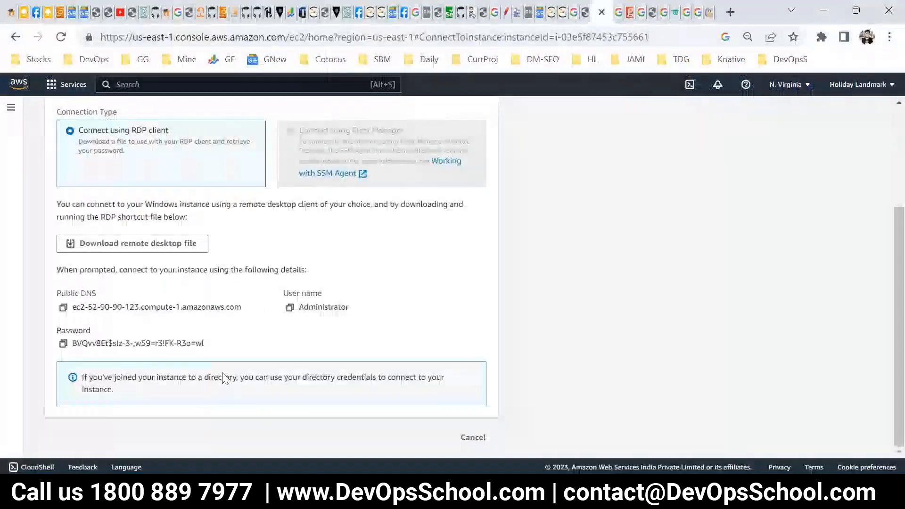
Step: Find mstsc on the local computer, open Remote Desktop Connection and place its window clear of the instance connection details
{"action": "key", "text": "super"}
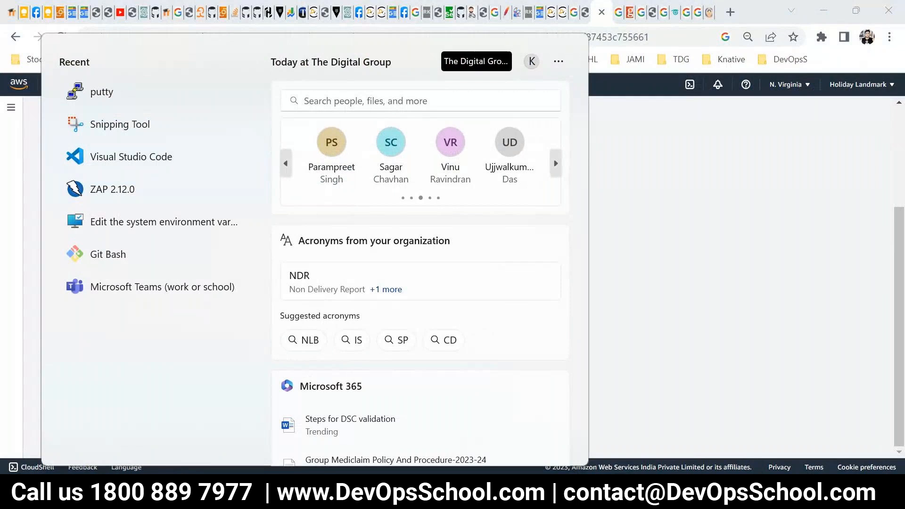
{"action": "type", "text": "mstr"}
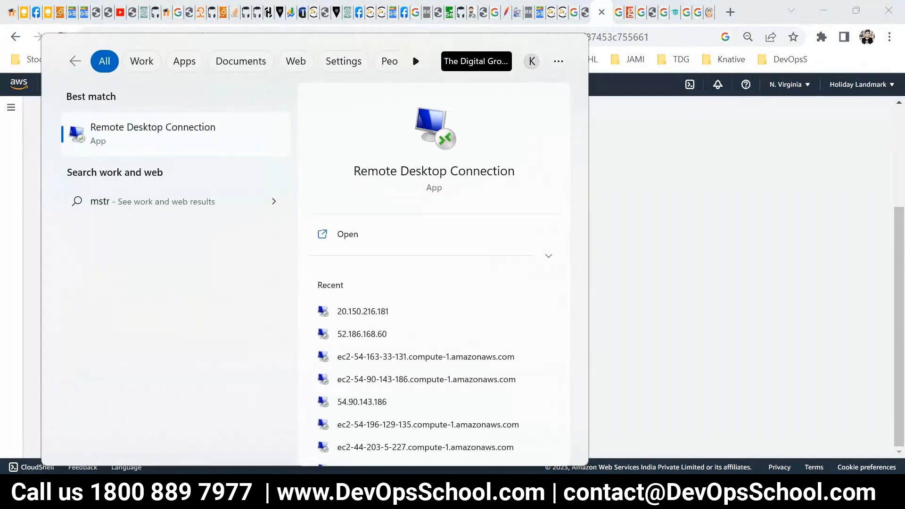
{"action": "key", "text": "BackSpace"}
{"action": "type", "text": "sc"}
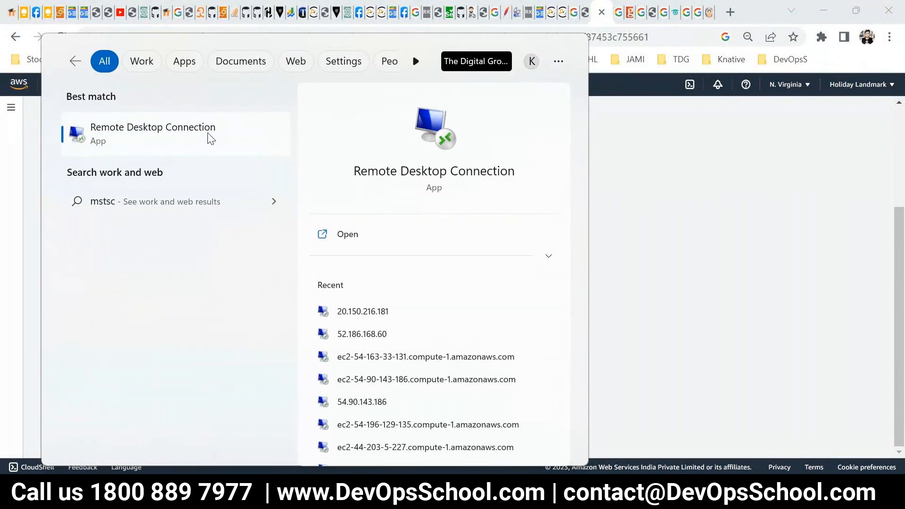
{"action": "left_click", "coordinate": [211, 138]}
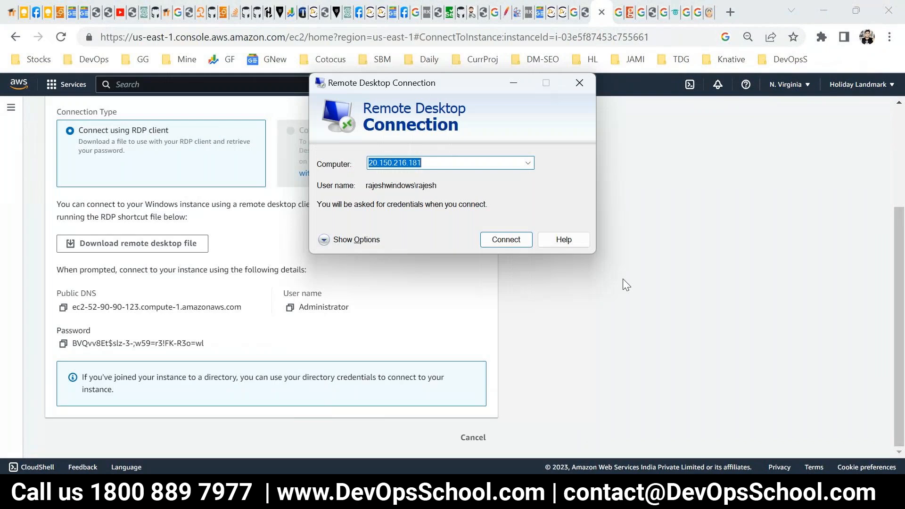
{"action": "left_click_drag", "start_coordinate": [431, 85], "coordinate": [673, 271]}
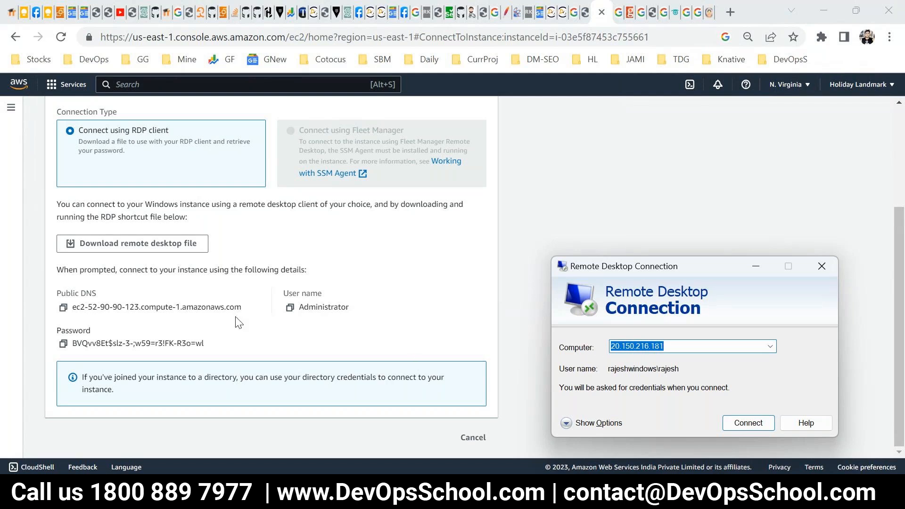
Step: Copy the instance's public DNS into the Remote Desktop computer name and start the connection
{"action": "left_click", "coordinate": [64, 309]}
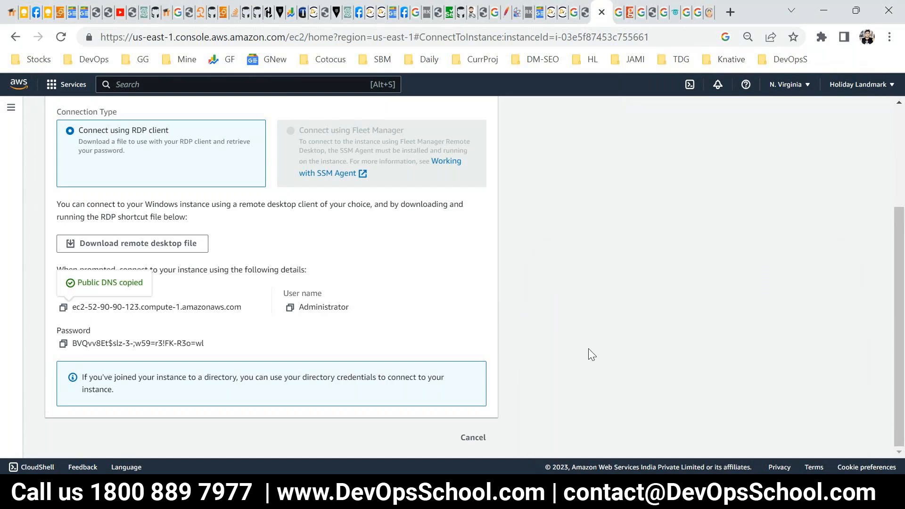
{"action": "key", "text": "alt+Tab"}
{"action": "key", "text": "ctrl+v"}
{"action": "left_click", "coordinate": [746, 424]}
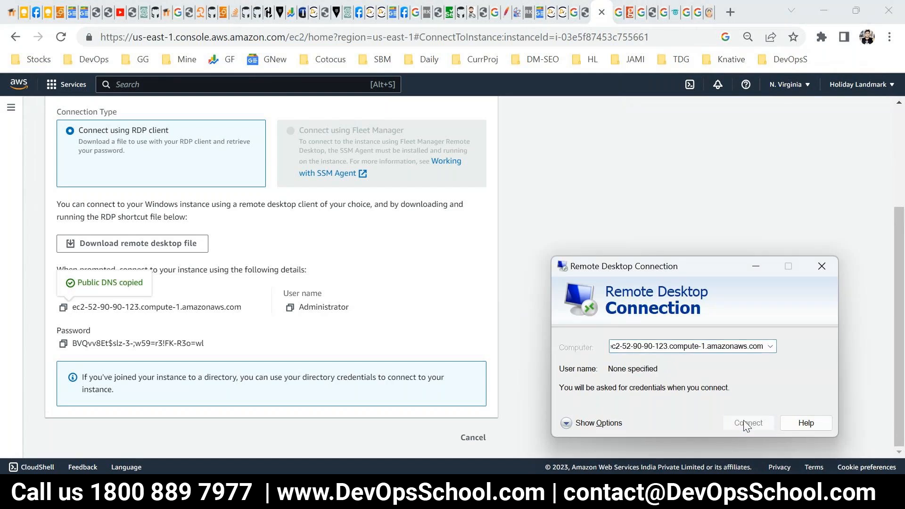
Step: Copy the Administrator user name and decrypted password into the credentials prompt, sign in and connect despite the certificate errors
{"action": "left_click", "coordinate": [290, 308]}
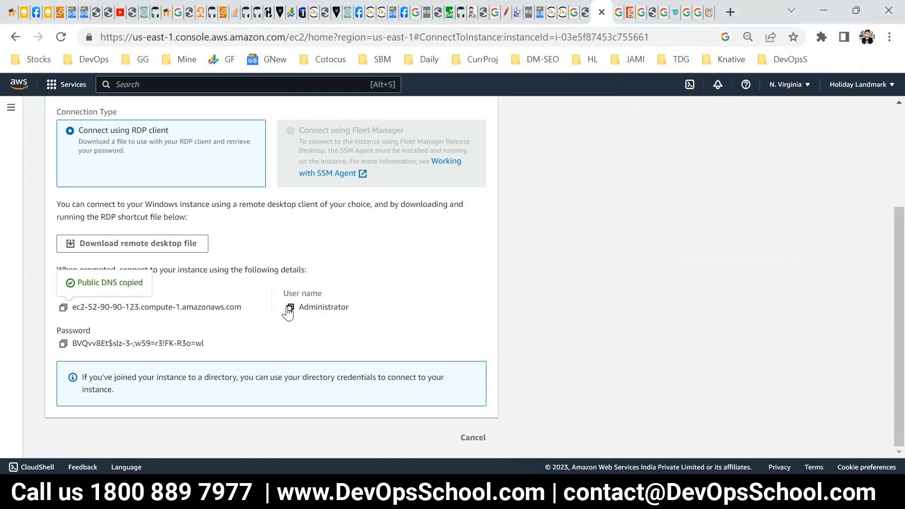
{"action": "key", "text": "ctrl+v"}
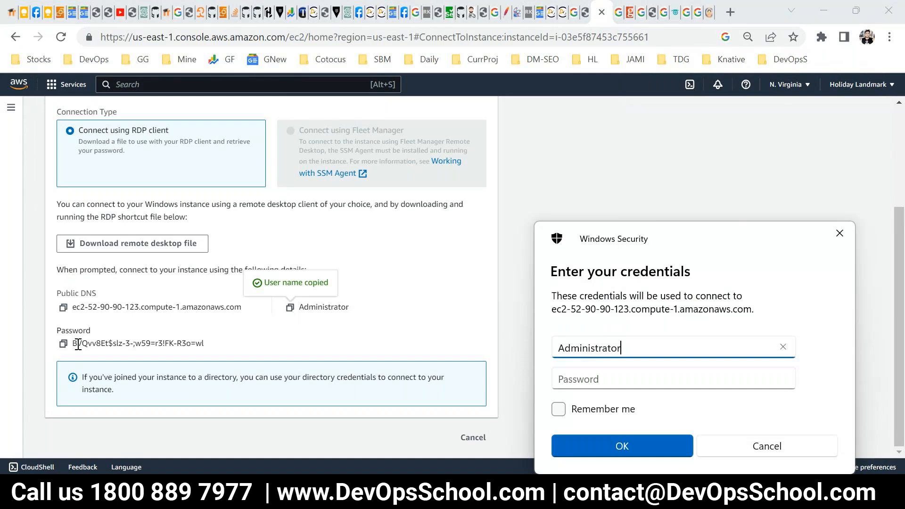
{"action": "left_click", "coordinate": [64, 344]}
{"action": "key", "text": "alt+Tab"}
{"action": "left_click", "coordinate": [661, 386]}
{"action": "key", "text": "ctrl+v"}
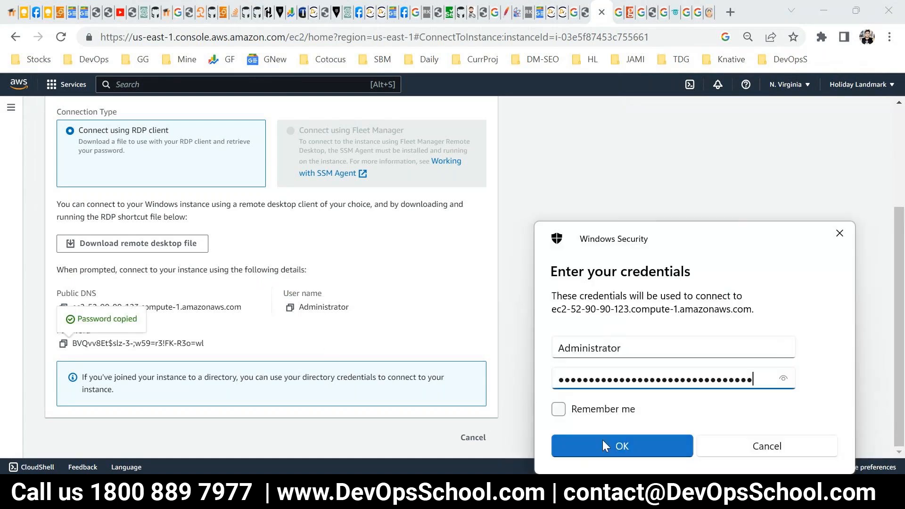
{"action": "left_click", "coordinate": [602, 440]}
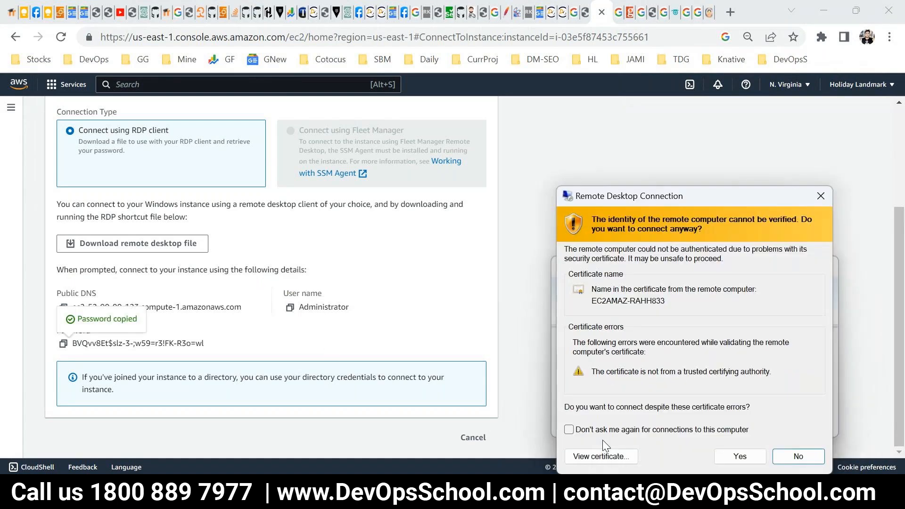
{"action": "left_click", "coordinate": [749, 454]}
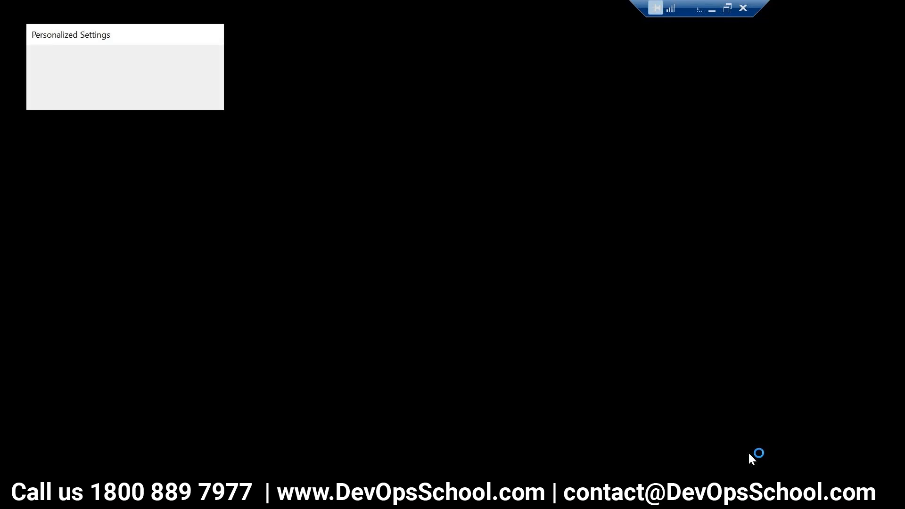
Step: Minimize the remote session and enter rdp port 3389 in the address bar of a new browser tab
{"action": "left_click", "coordinate": [711, 8]}
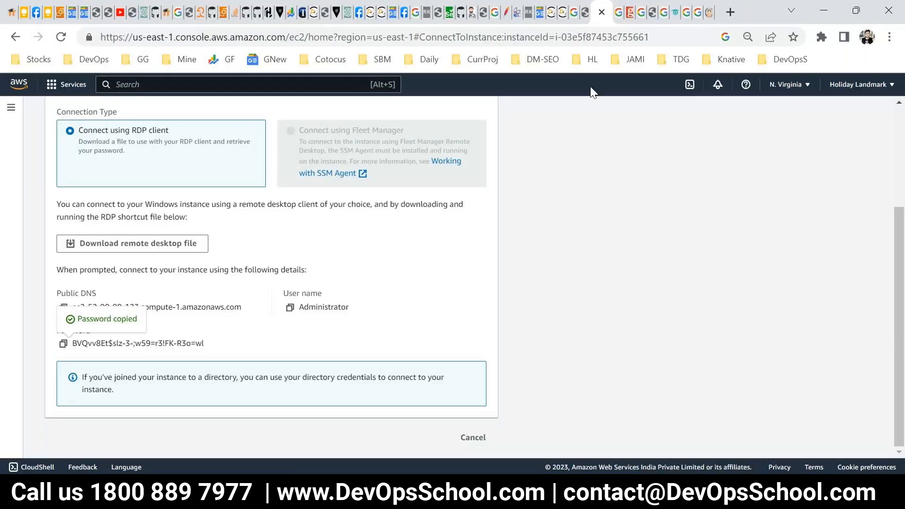
{"action": "left_click", "coordinate": [731, 12]}
{"action": "type", "text": "rdp port"}
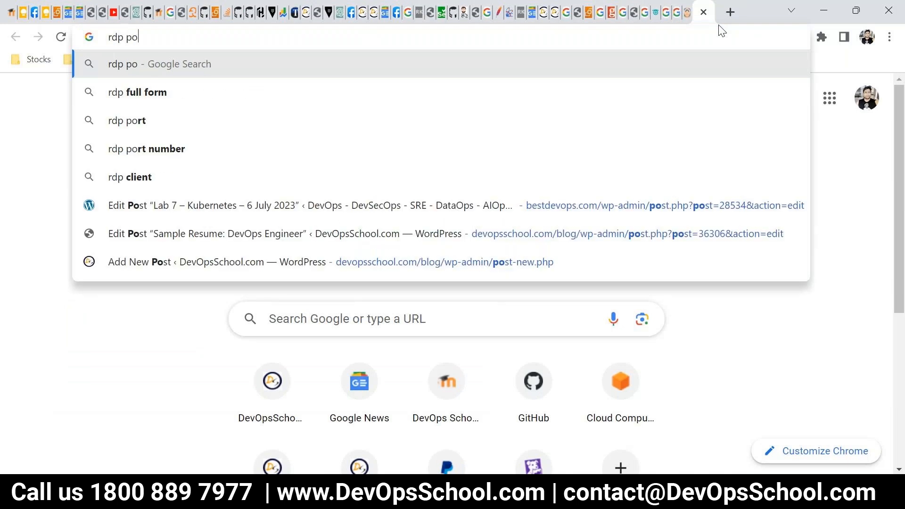
{"action": "key", "text": "Down"}
{"action": "key", "text": "Down"}
{"action": "key", "text": "Down"}
{"action": "key", "text": "Up"}
Step: Switch to the remote Windows desktop, allow the PC to be discoverable on Network 2 and minimize the session
{"action": "key", "text": "alt+Tab"}
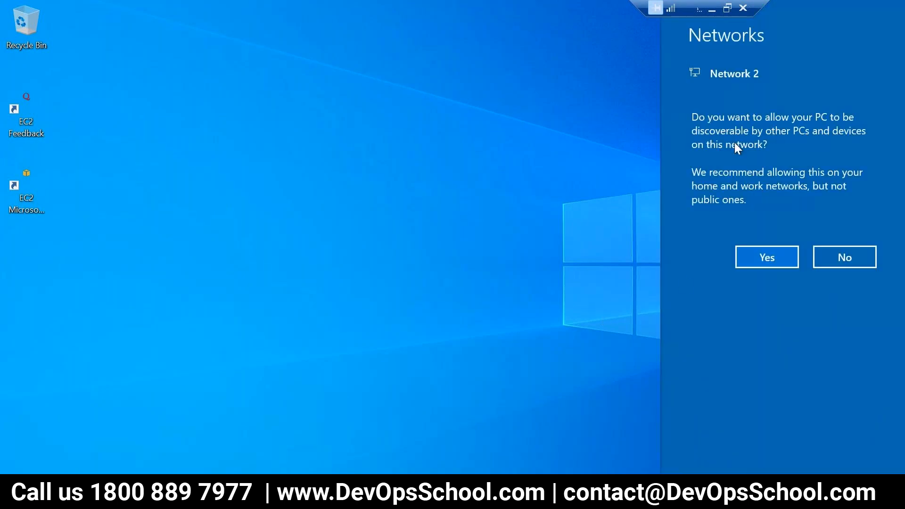
{"action": "left_click", "coordinate": [764, 258]}
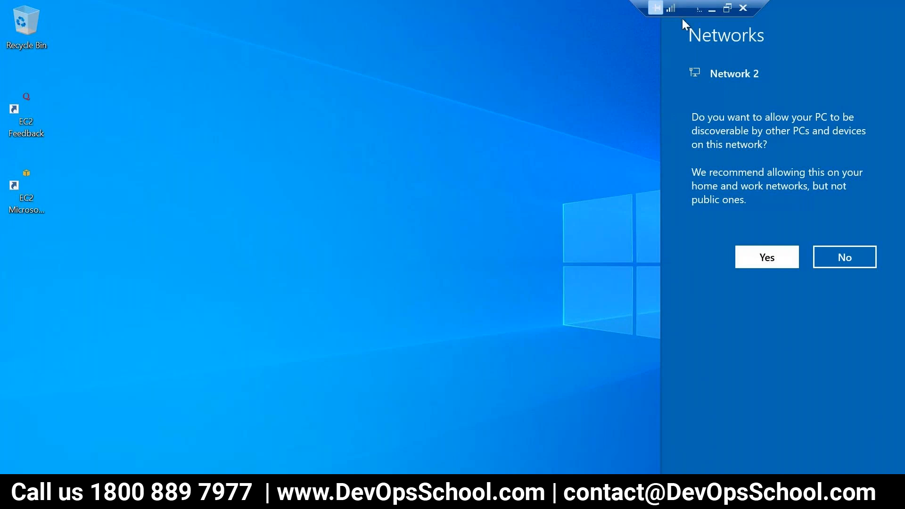
{"action": "left_click", "coordinate": [712, 8]}
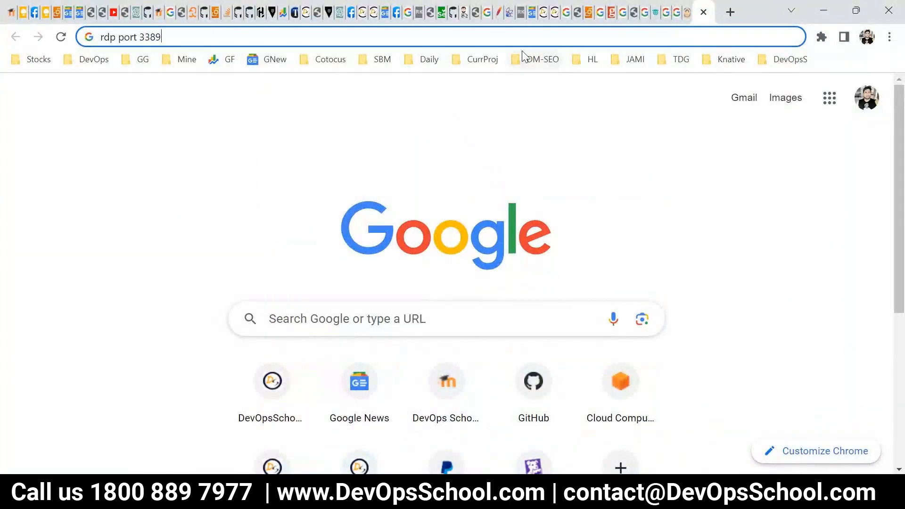
Step: Return to the AWS console, open the EC2 Instances list and highlight the states of the newrelic and splunk instances
{"action": "left_click", "coordinate": [585, 13]}
{"action": "scroll", "coordinate": [282, 311], "scroll_direction": "up", "scroll_amount": 3}
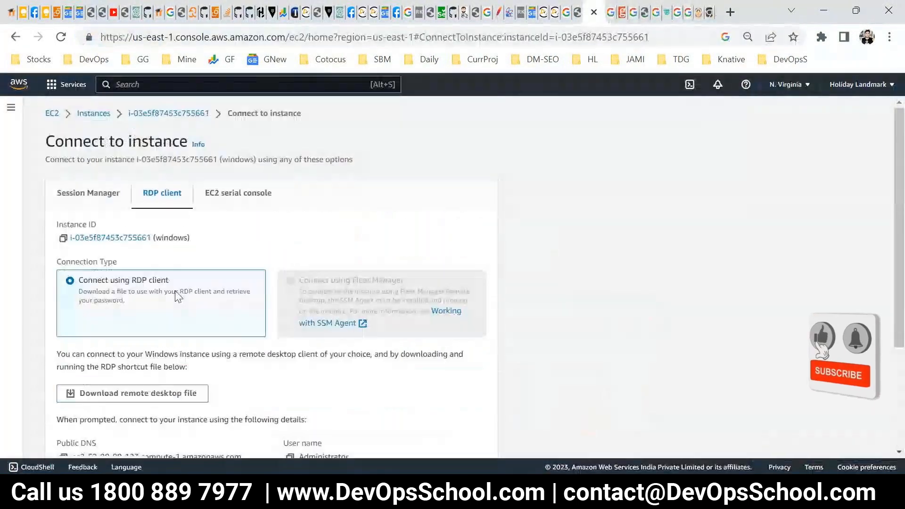
{"action": "left_click", "coordinate": [94, 113]}
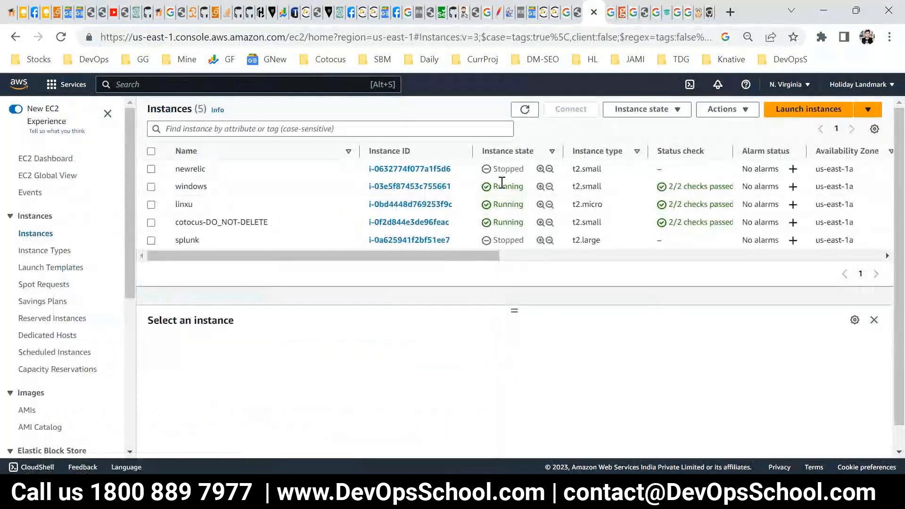
{"action": "left_click_drag", "start_coordinate": [501, 168], "coordinate": [532, 171]}
{"action": "left_click", "coordinate": [531, 171]}
{"action": "left_click_drag", "start_coordinate": [498, 241], "coordinate": [520, 243]}
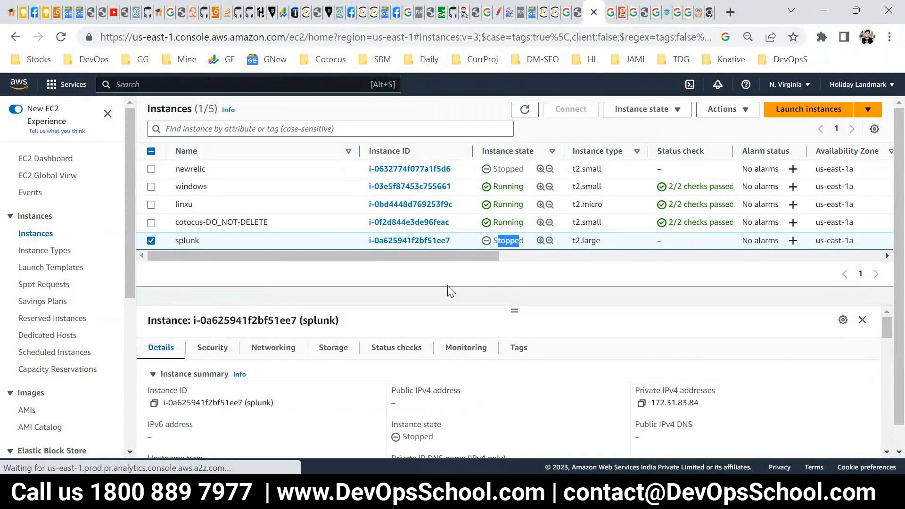
Step: Refresh the instance list, leave only the windows instance selected and terminate it
{"action": "left_click", "coordinate": [151, 205]}
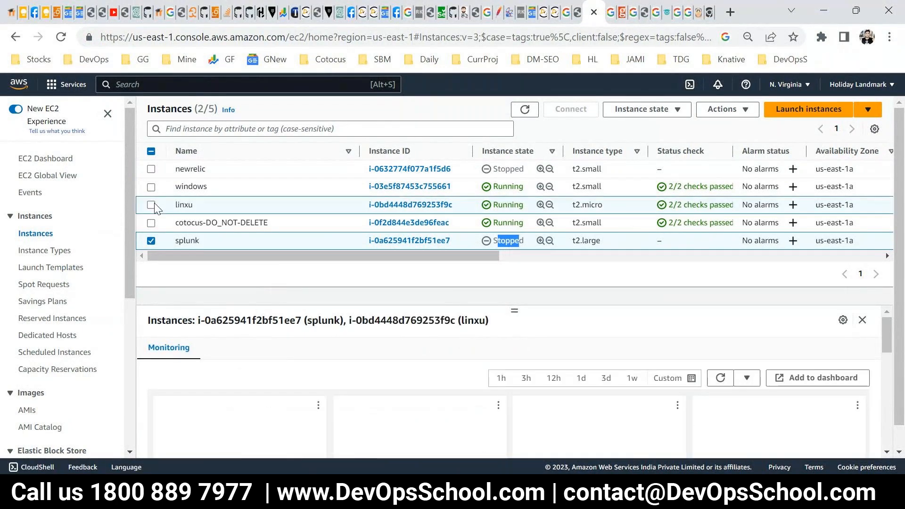
{"action": "left_click", "coordinate": [531, 113]}
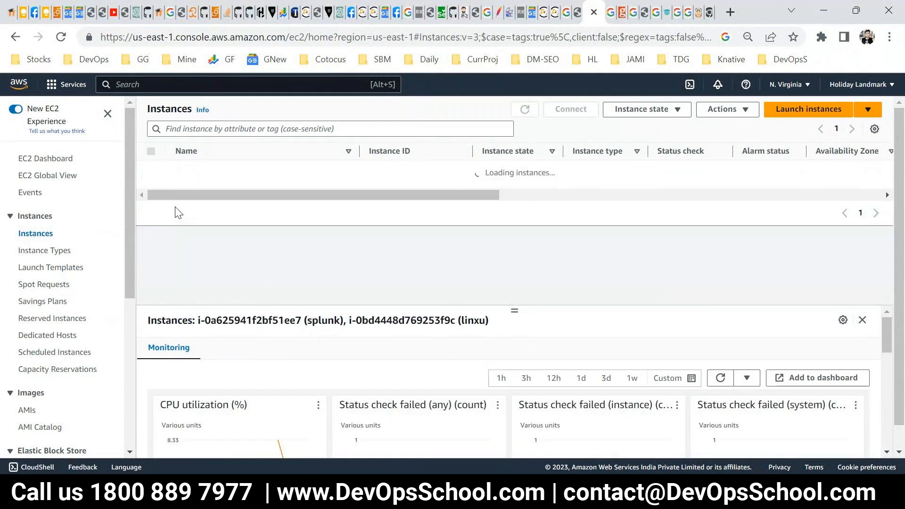
{"action": "left_click", "coordinate": [151, 205]}
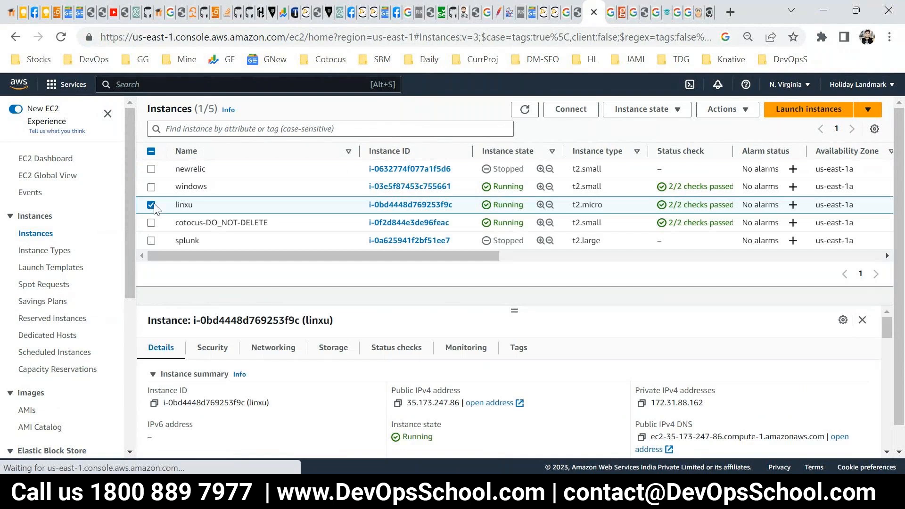
{"action": "left_click", "coordinate": [152, 188]}
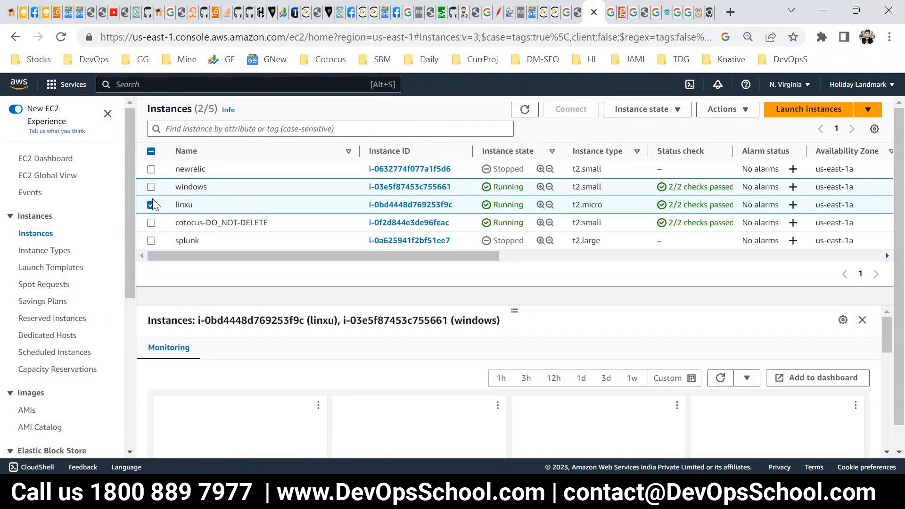
{"action": "left_click", "coordinate": [151, 204]}
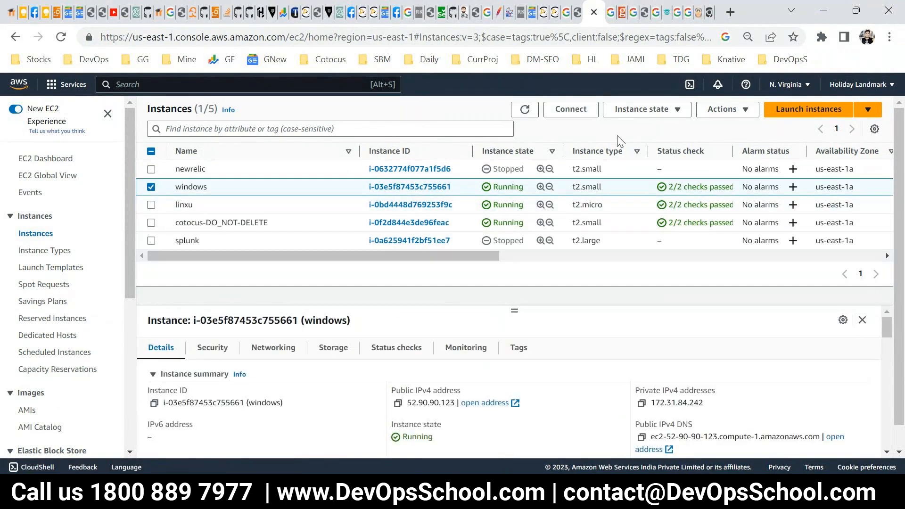
{"action": "left_click", "coordinate": [634, 109]}
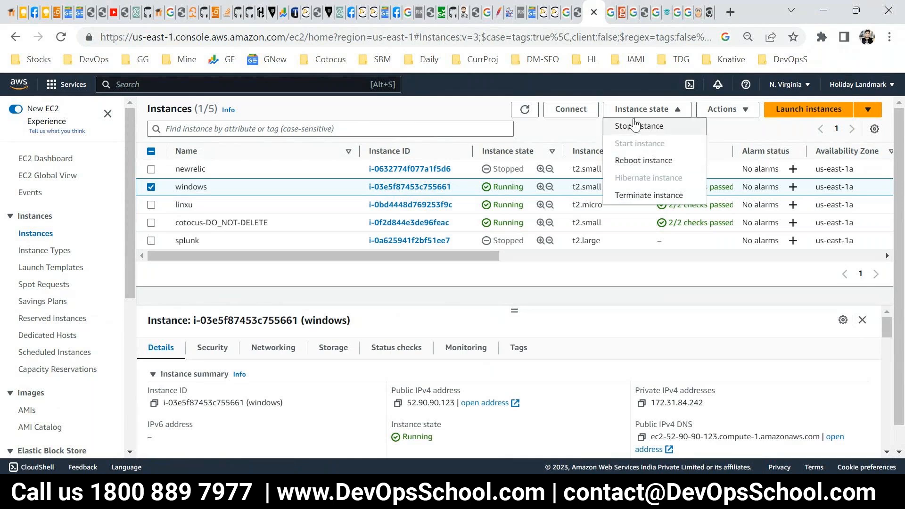
{"action": "left_click", "coordinate": [634, 207]}
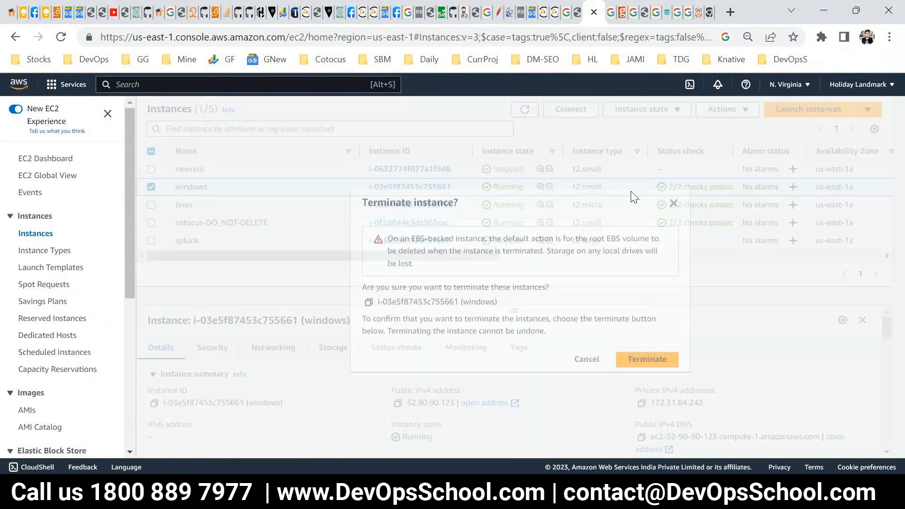
{"action": "left_click", "coordinate": [643, 357]}
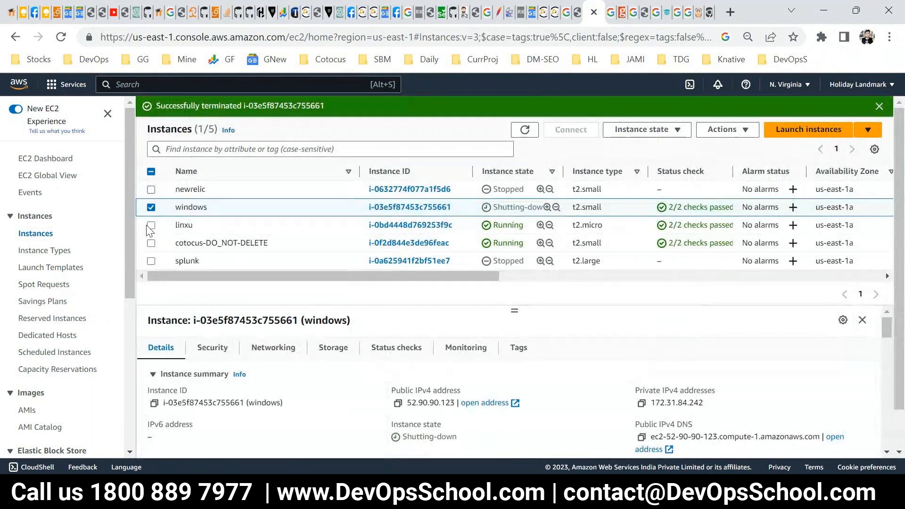
Step: Refresh the instance list after the termination and open the EC2 Dashboard from the recently visited services
{"action": "left_click", "coordinate": [221, 95]}
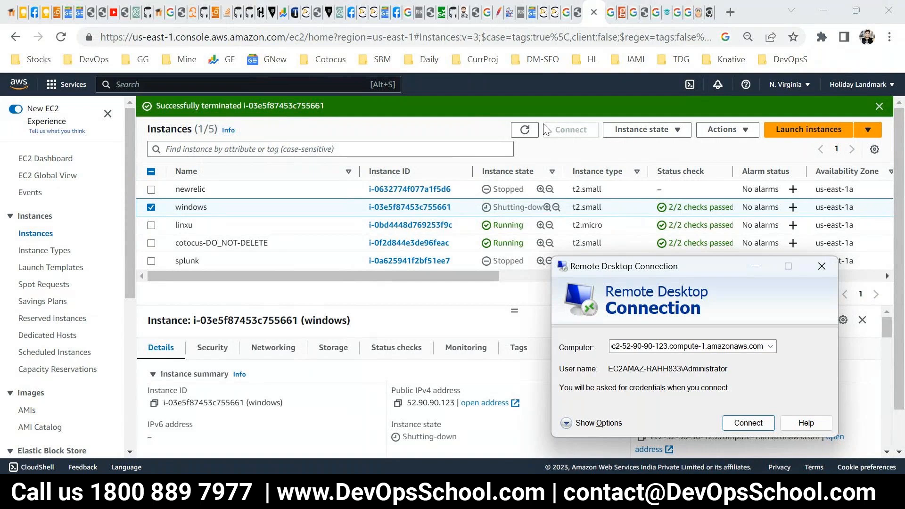
{"action": "left_click", "coordinate": [525, 130]}
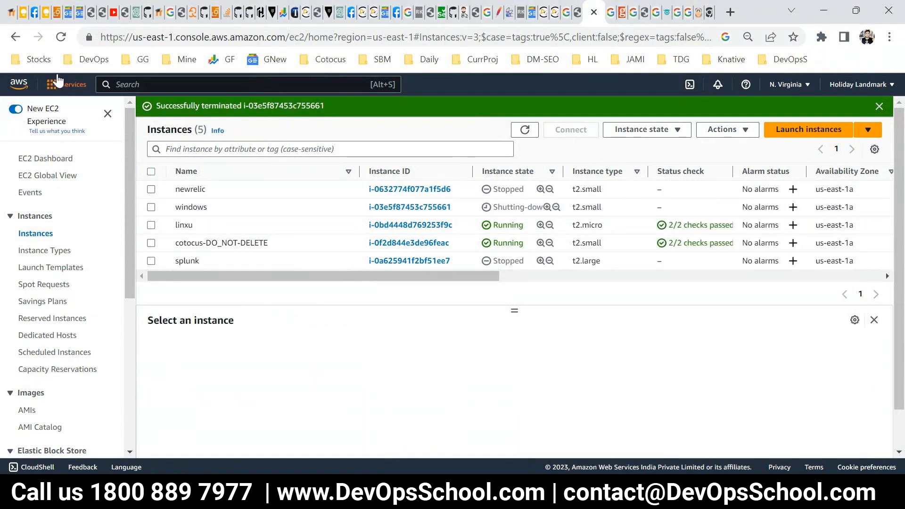
{"action": "left_click", "coordinate": [57, 81]}
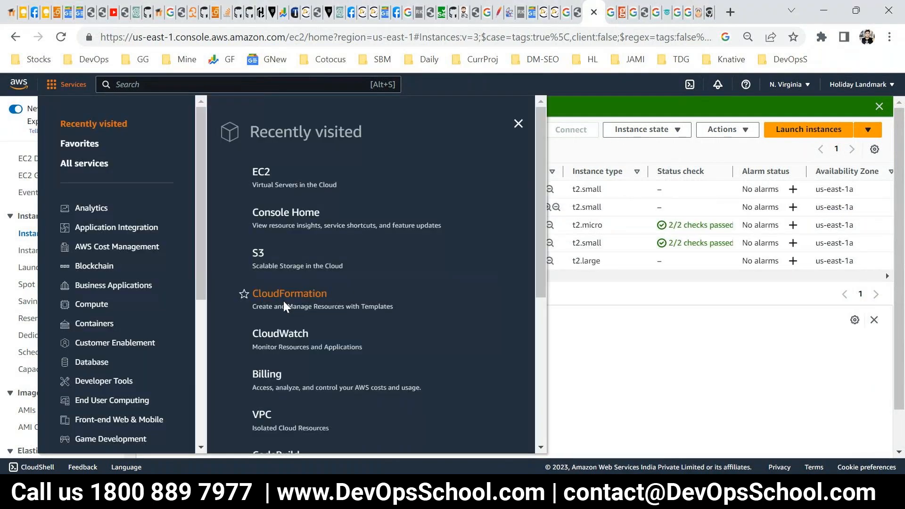
{"action": "left_click", "coordinate": [258, 176]}
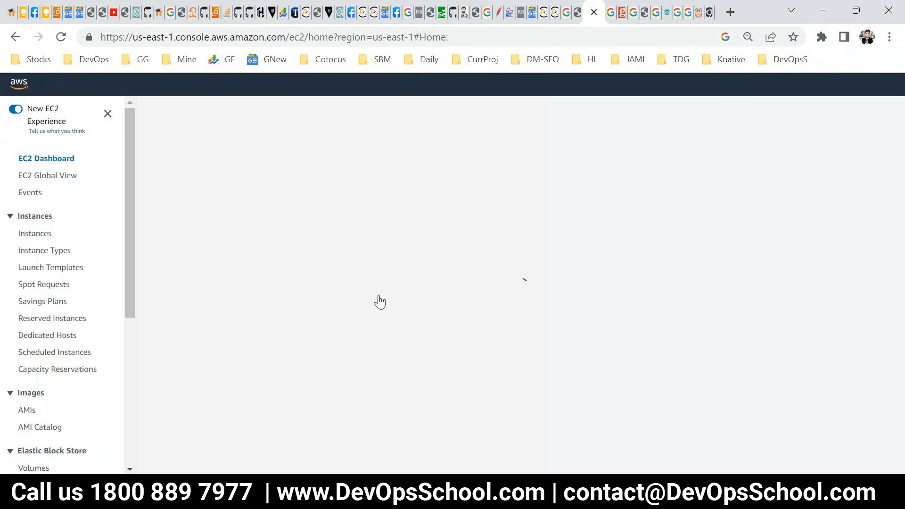